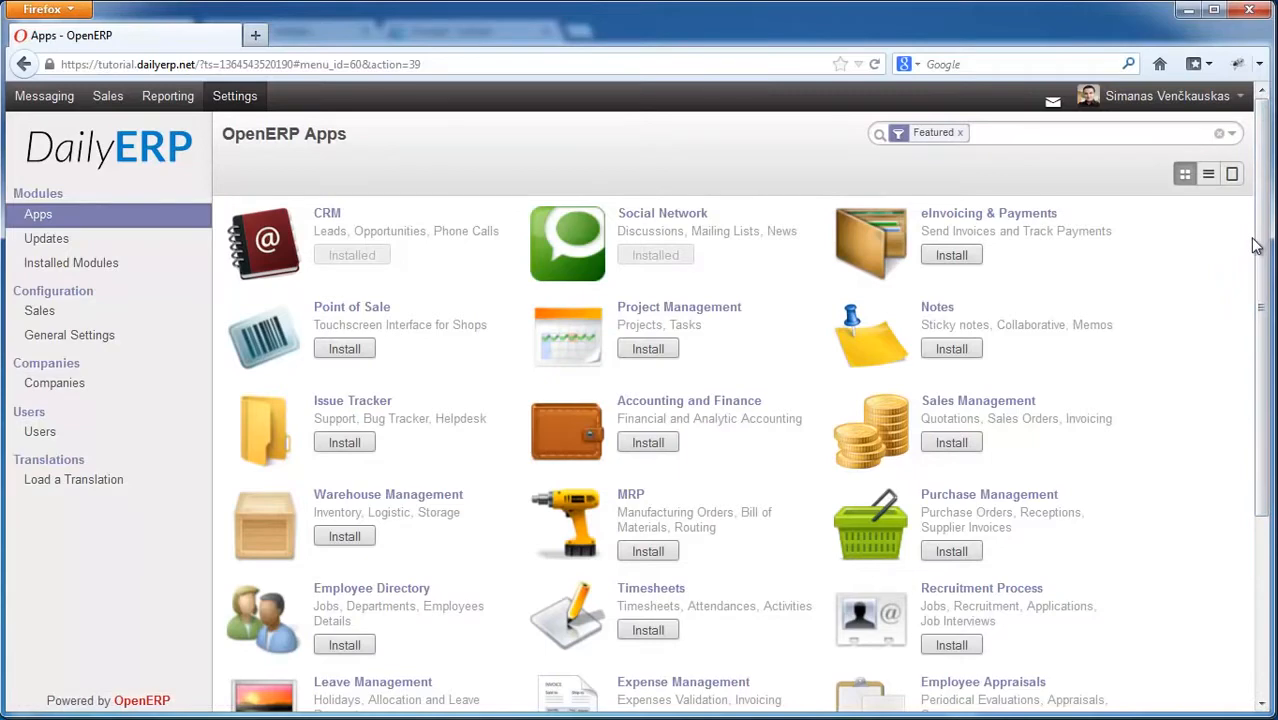
Step: Leave the Apps list and go to the empty Messaging inbox
{"action": "scroll", "coordinate": [965, 502], "scroll_direction": "down", "scroll_amount": 3}
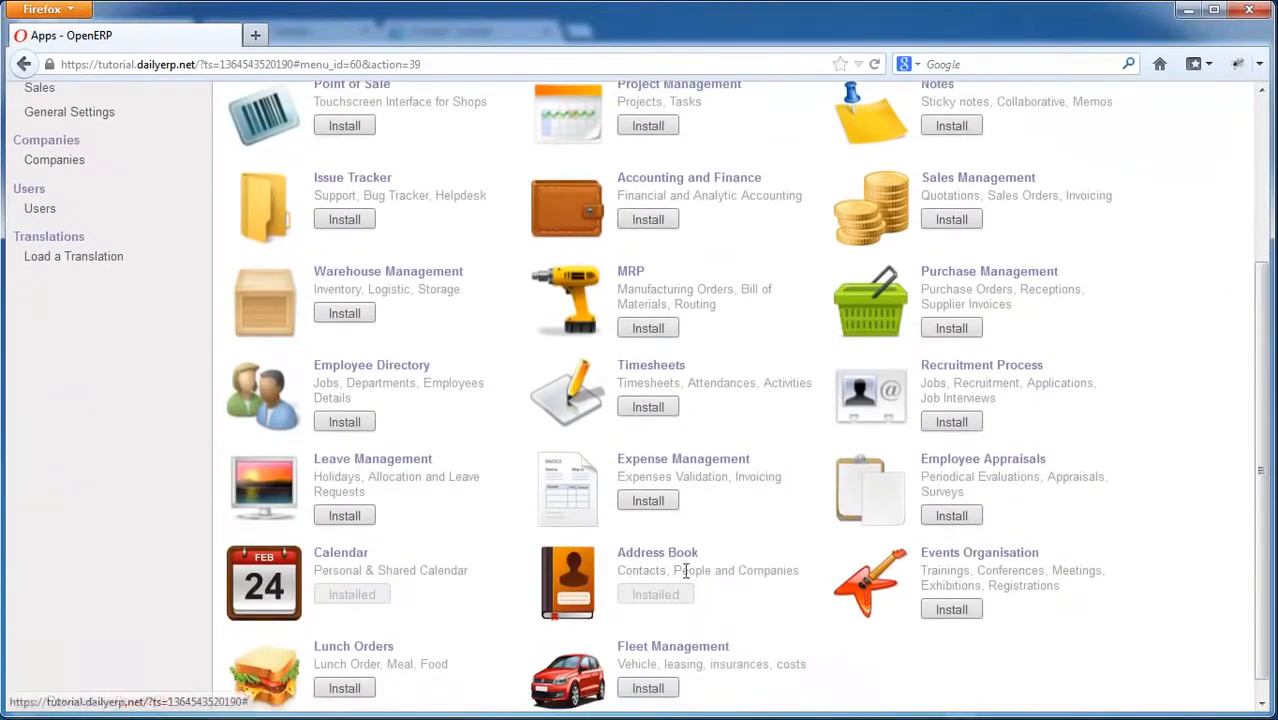
{"action": "left_click_drag", "start_coordinate": [1258, 480], "coordinate": [1262, 287]}
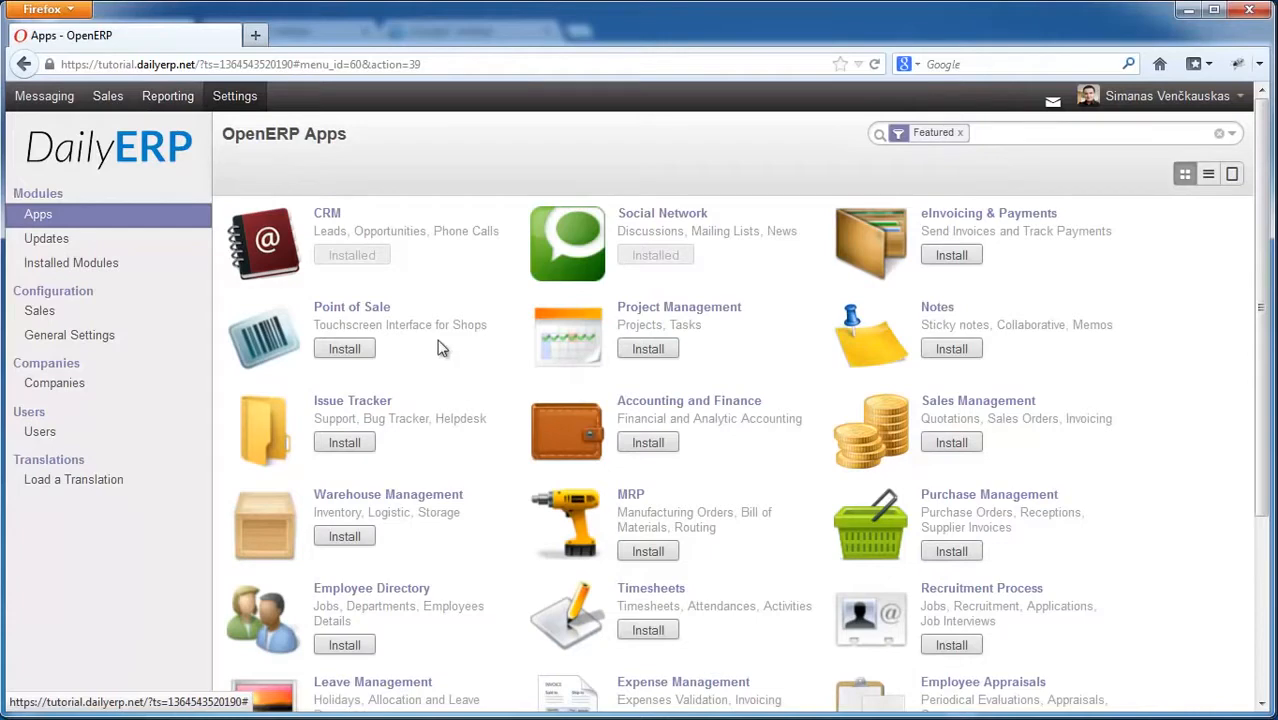
{"action": "left_click", "coordinate": [46, 97]}
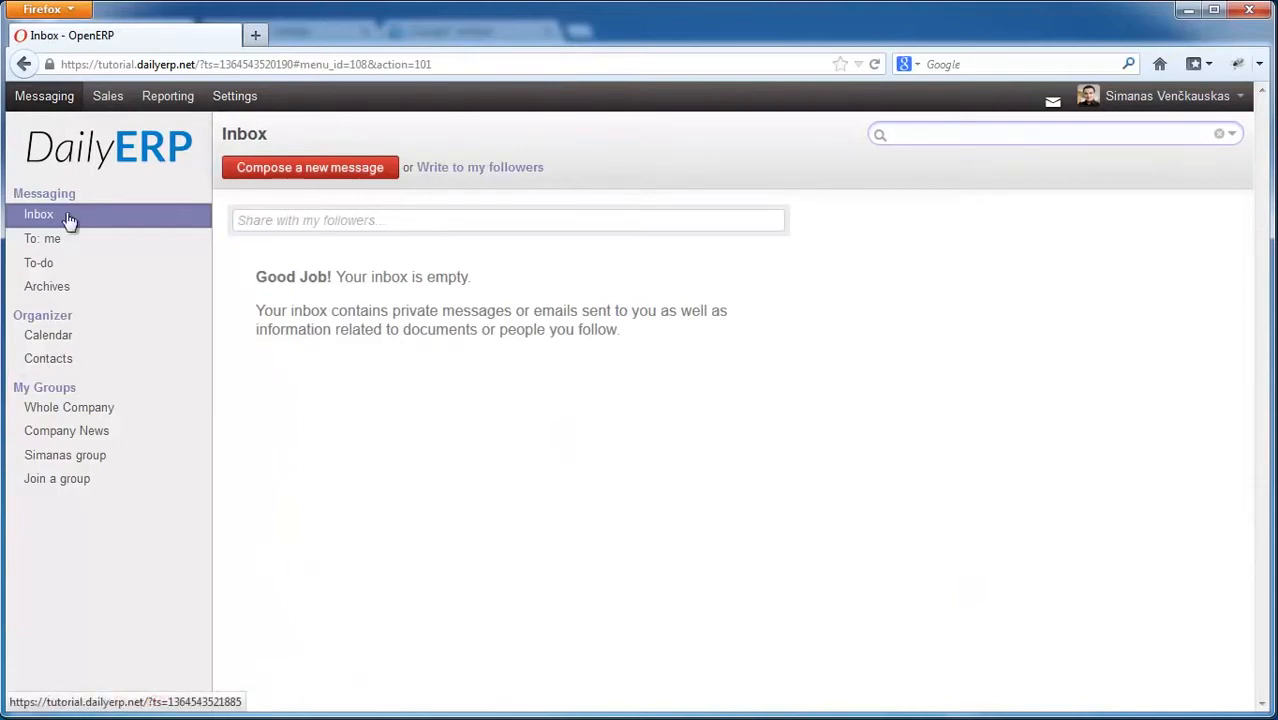
Step: Review the DailyERP, Uab record's Sales & Purchases details, then return to Contacts
{"action": "left_click", "coordinate": [47, 362]}
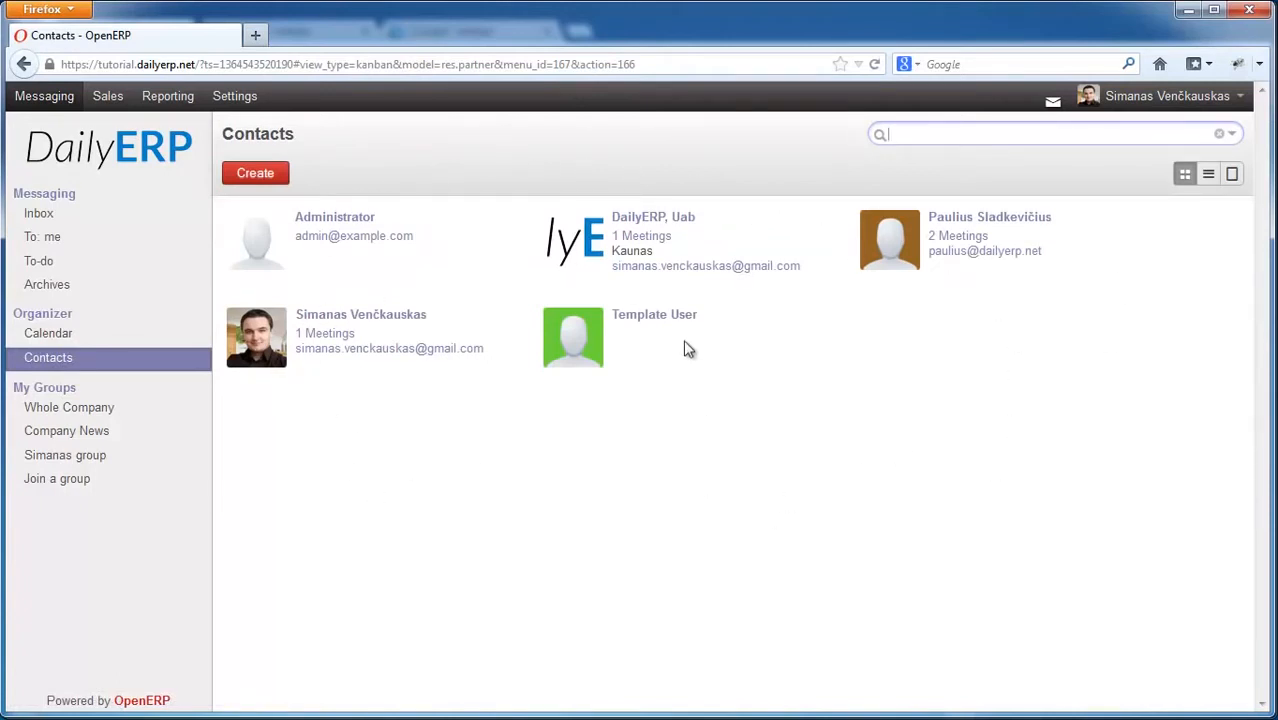
{"action": "left_click", "coordinate": [645, 224]}
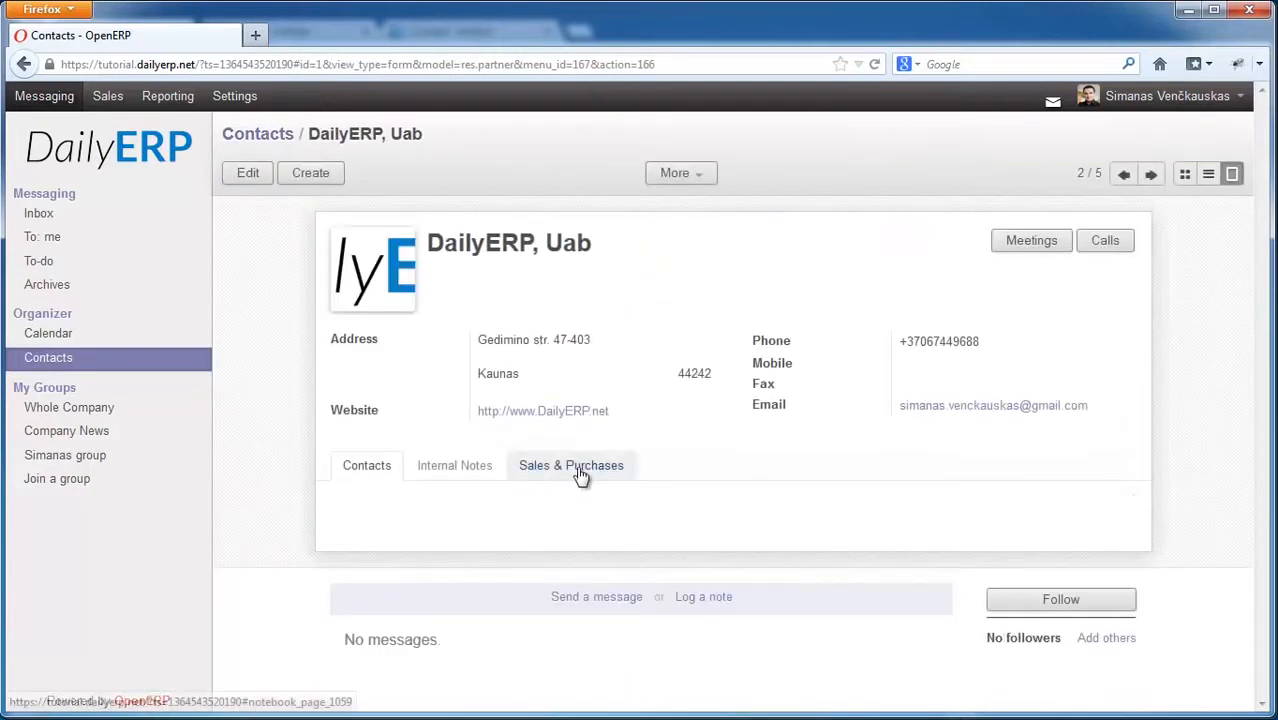
{"action": "left_click", "coordinate": [576, 474]}
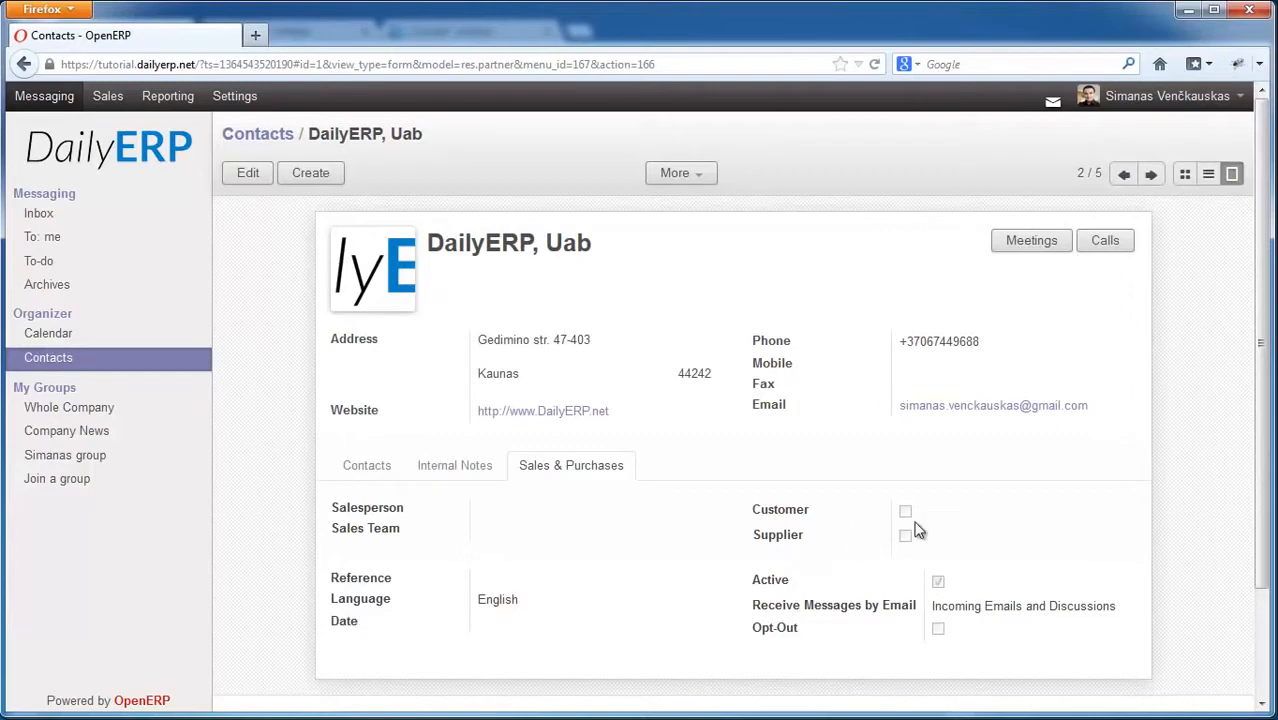
{"action": "left_click", "coordinate": [80, 364]}
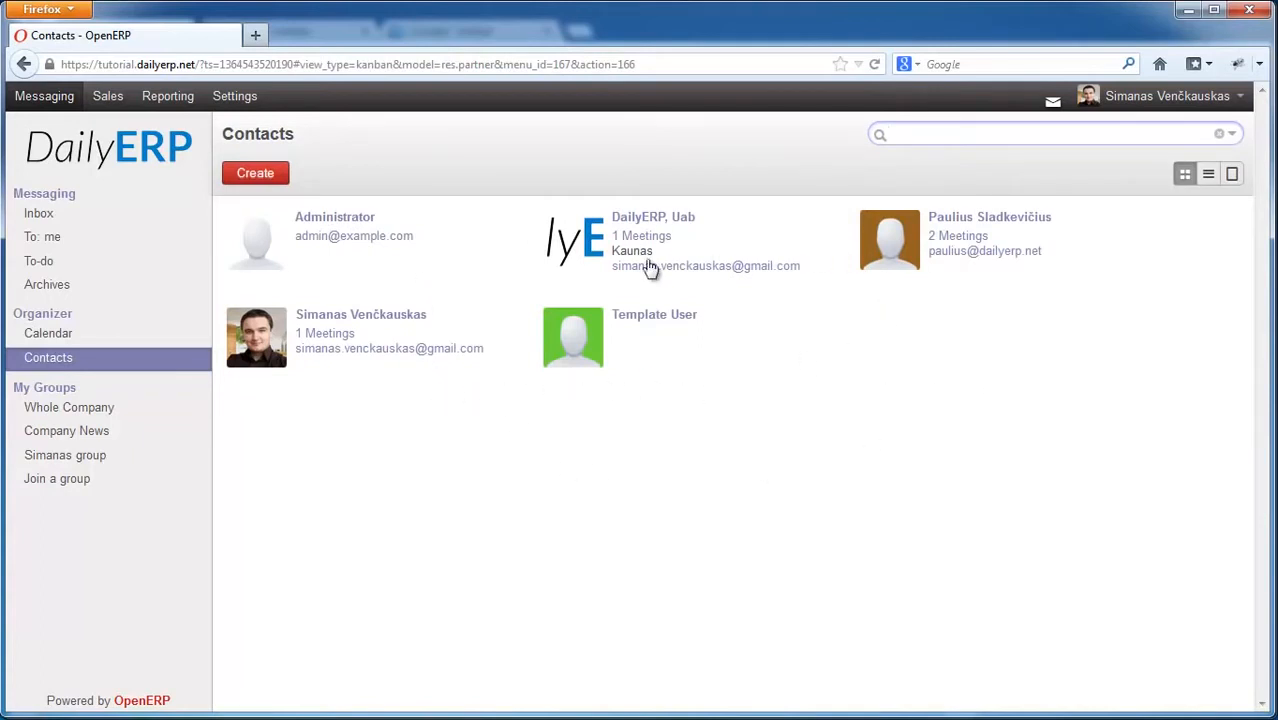
Step: Re-apply the Customers filter on the Sales customer list and start a new customer
{"action": "left_click", "coordinate": [108, 98]}
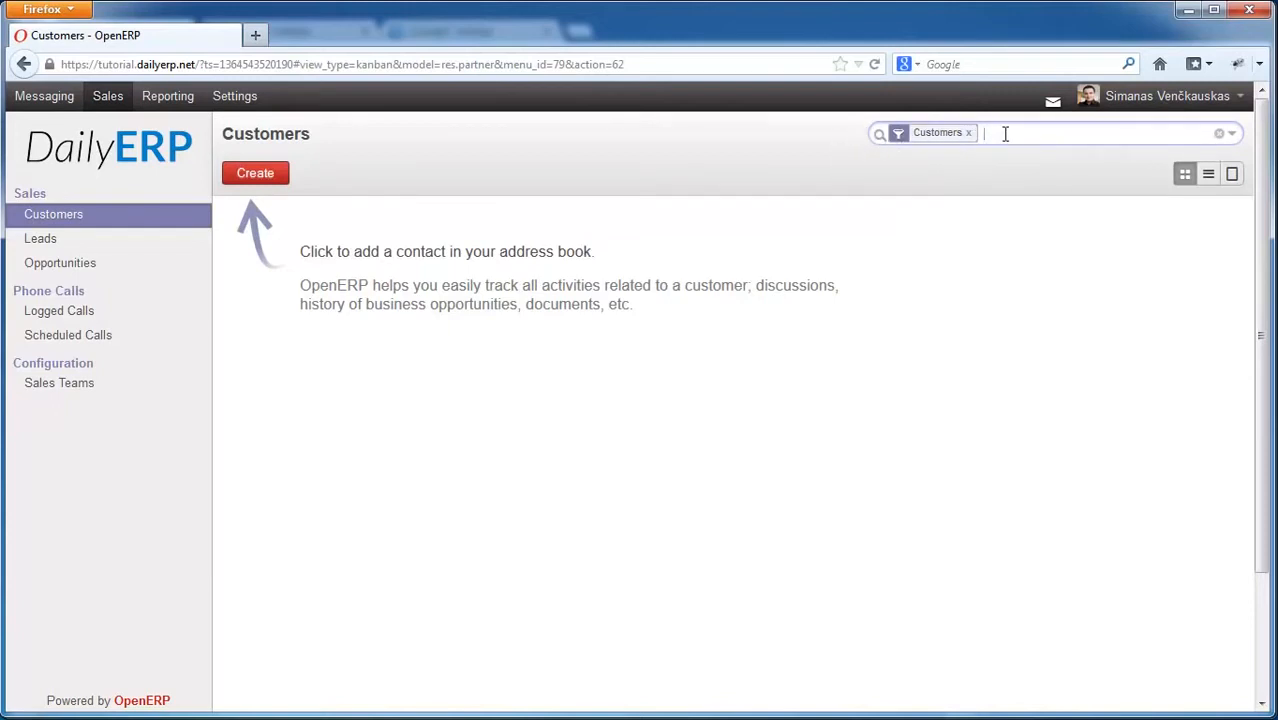
{"action": "key", "text": "BackSpace"}
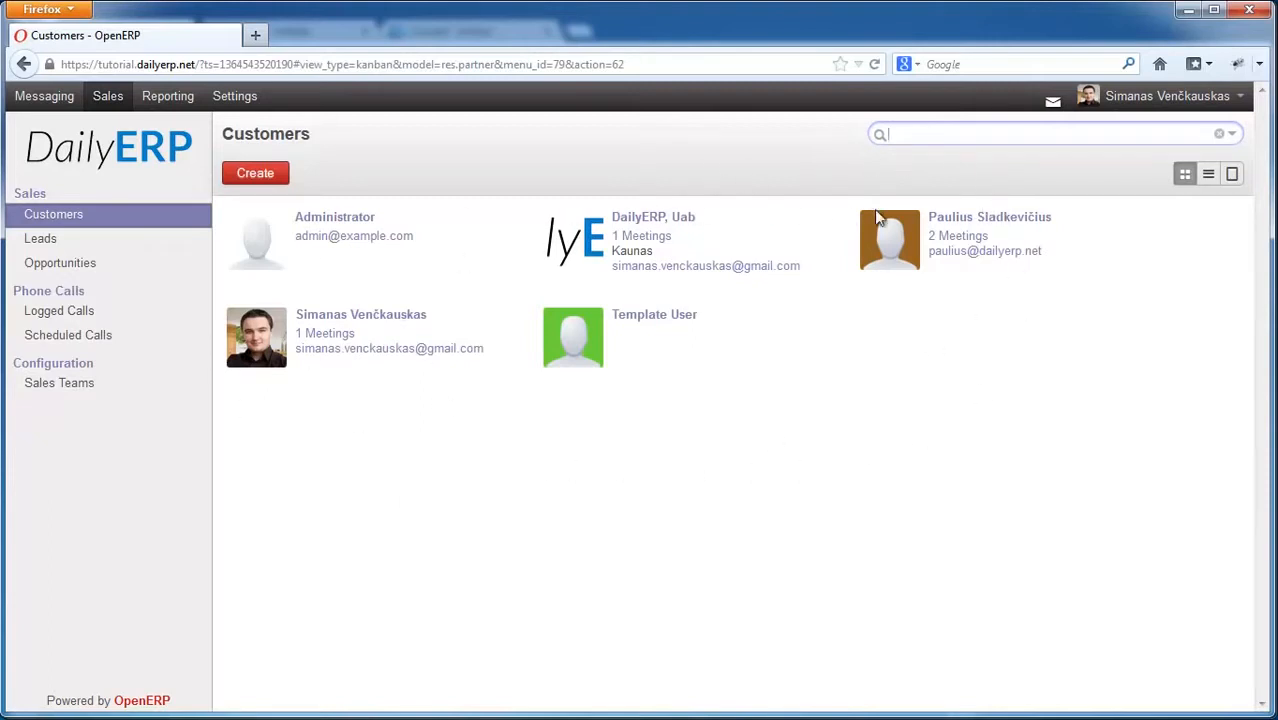
{"action": "left_click", "coordinate": [1234, 135]}
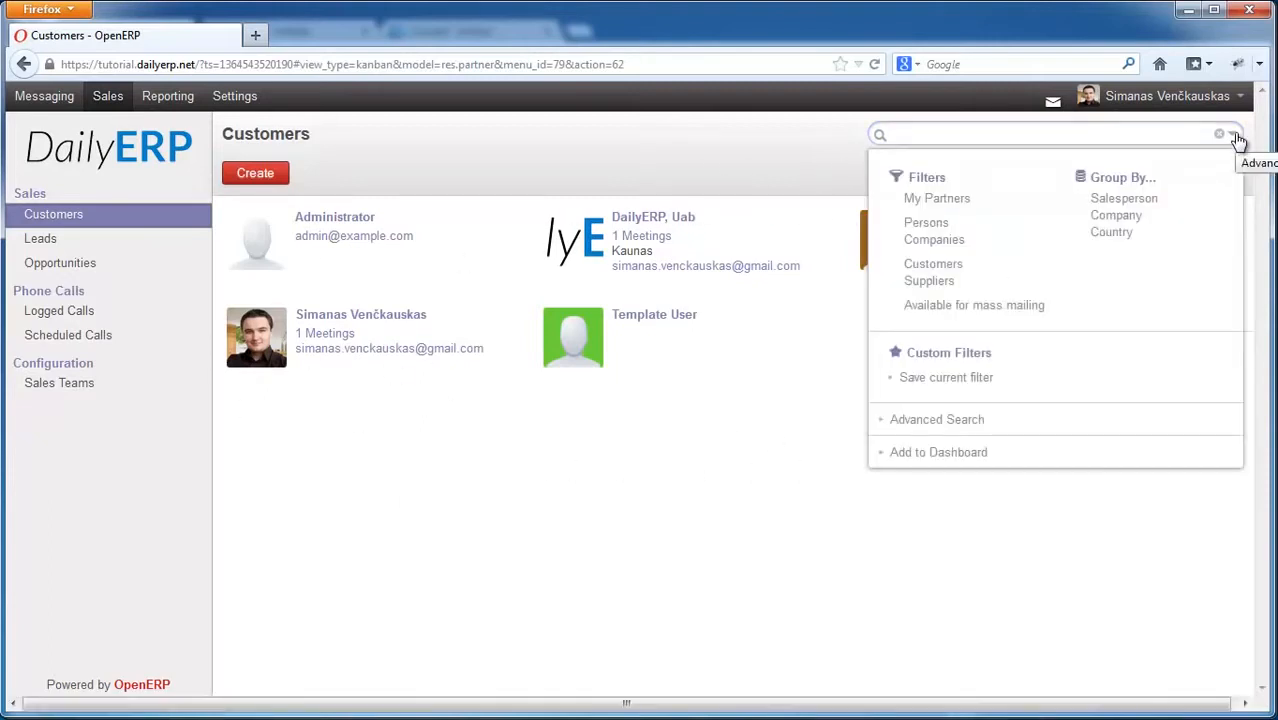
{"action": "left_click", "coordinate": [920, 270]}
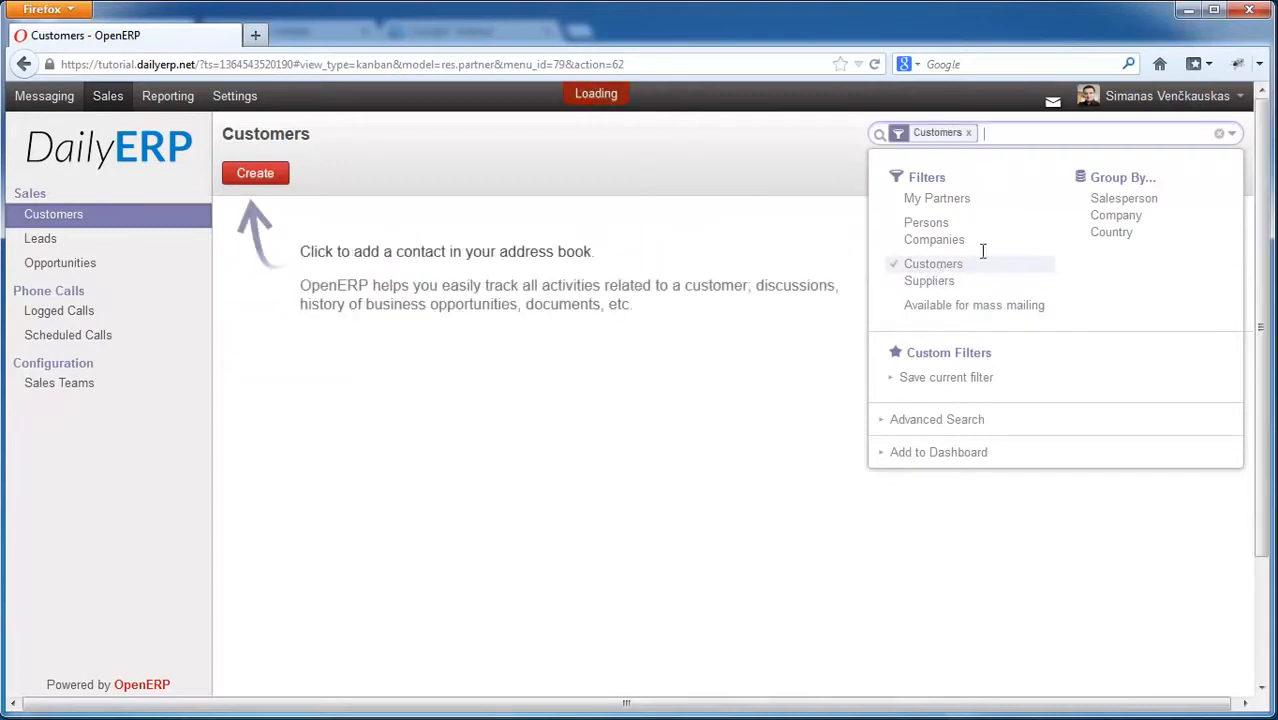
{"action": "left_click", "coordinate": [660, 395]}
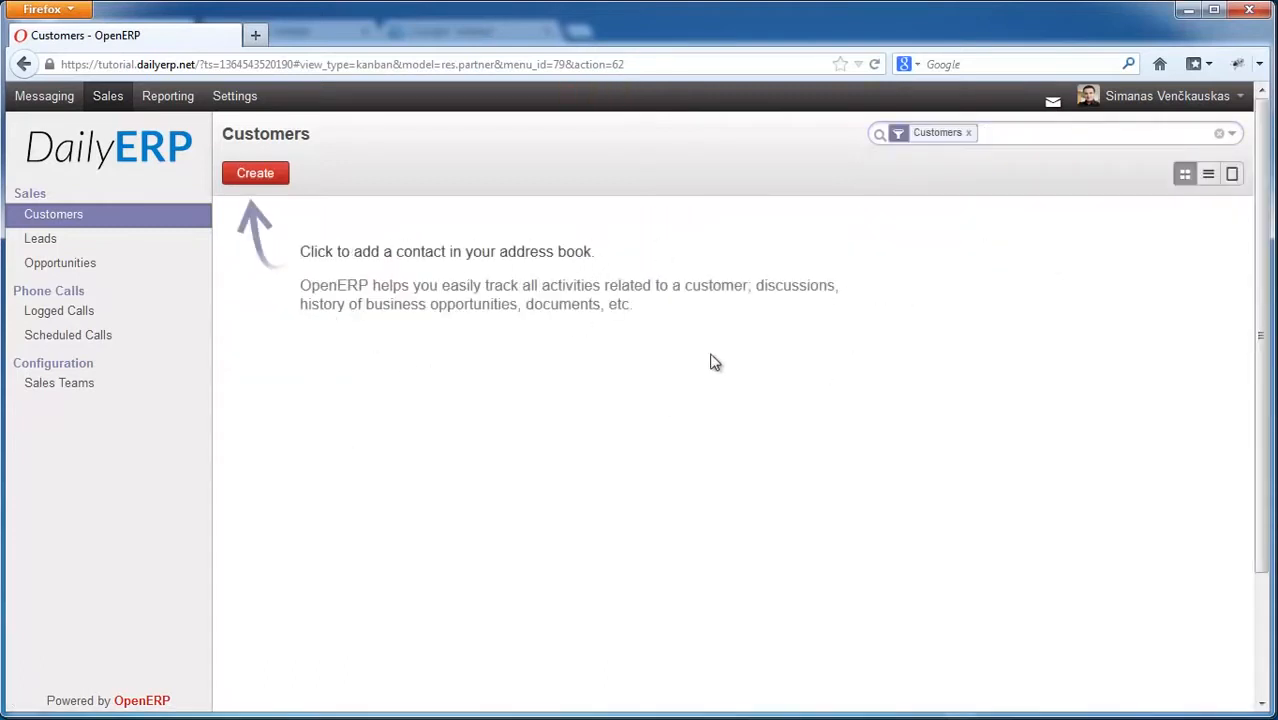
{"action": "left_click", "coordinate": [262, 172]}
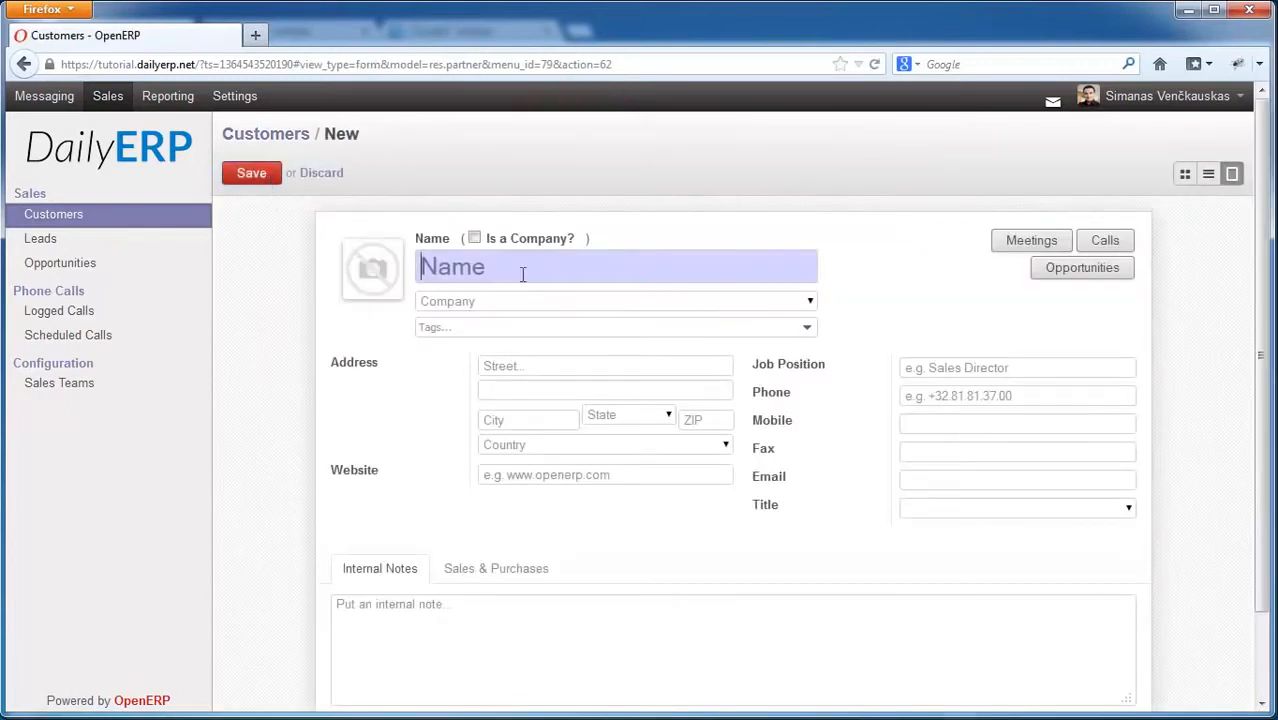
Step: Name the customer Inkiras Ltd, tick Is a Company, and create the VIP tag
{"action": "type", "text": "Inkiras"}
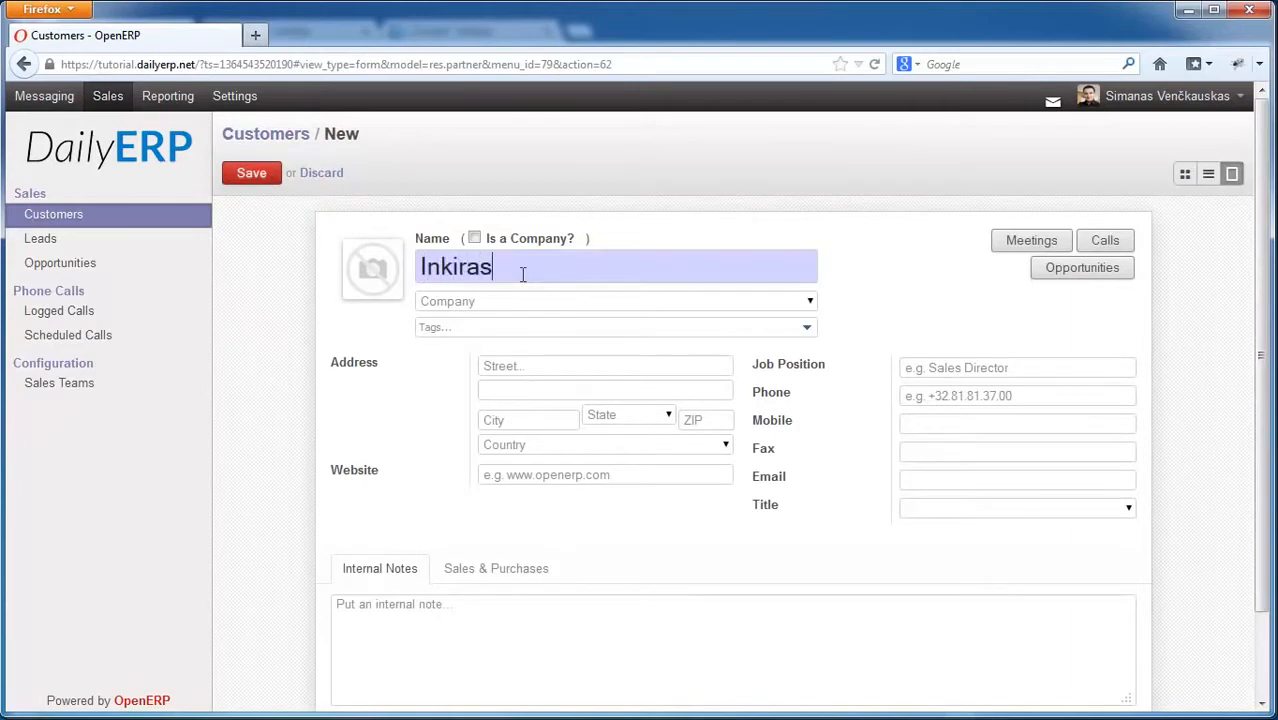
{"action": "type", "text": " Ltd"}
{"action": "left_click", "coordinate": [473, 239]}
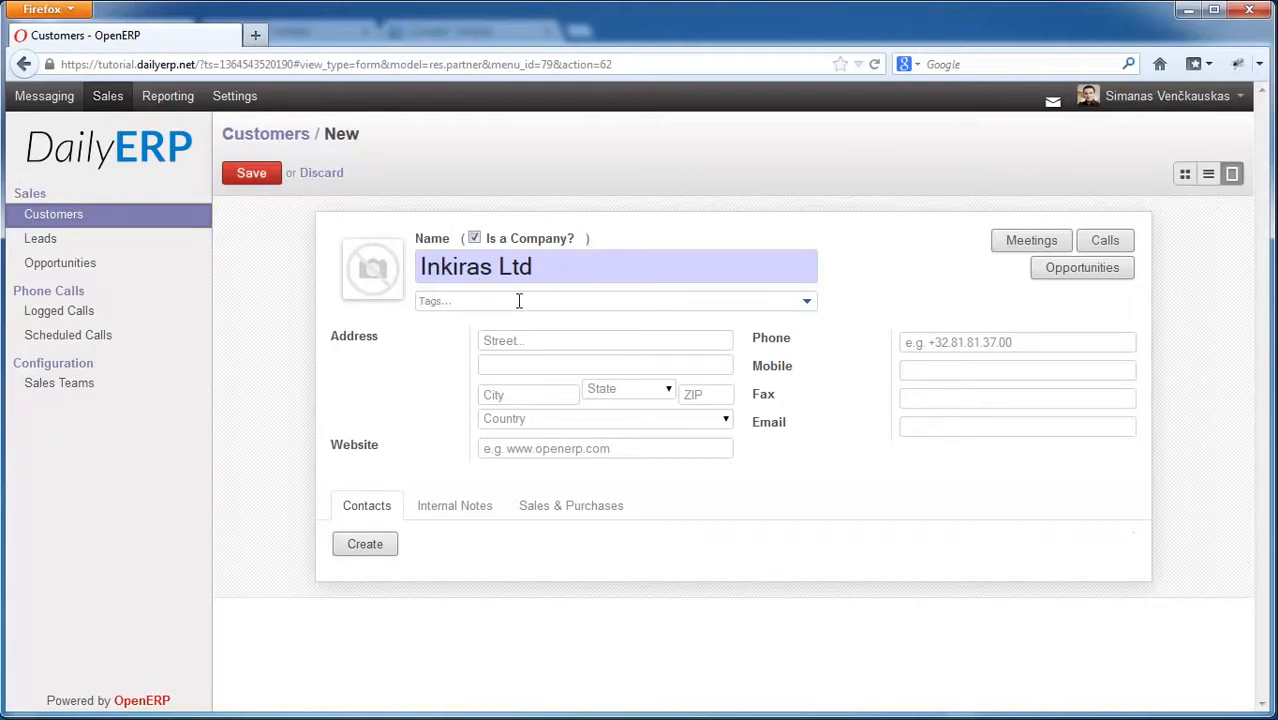
{"action": "type", "text": "IP"}
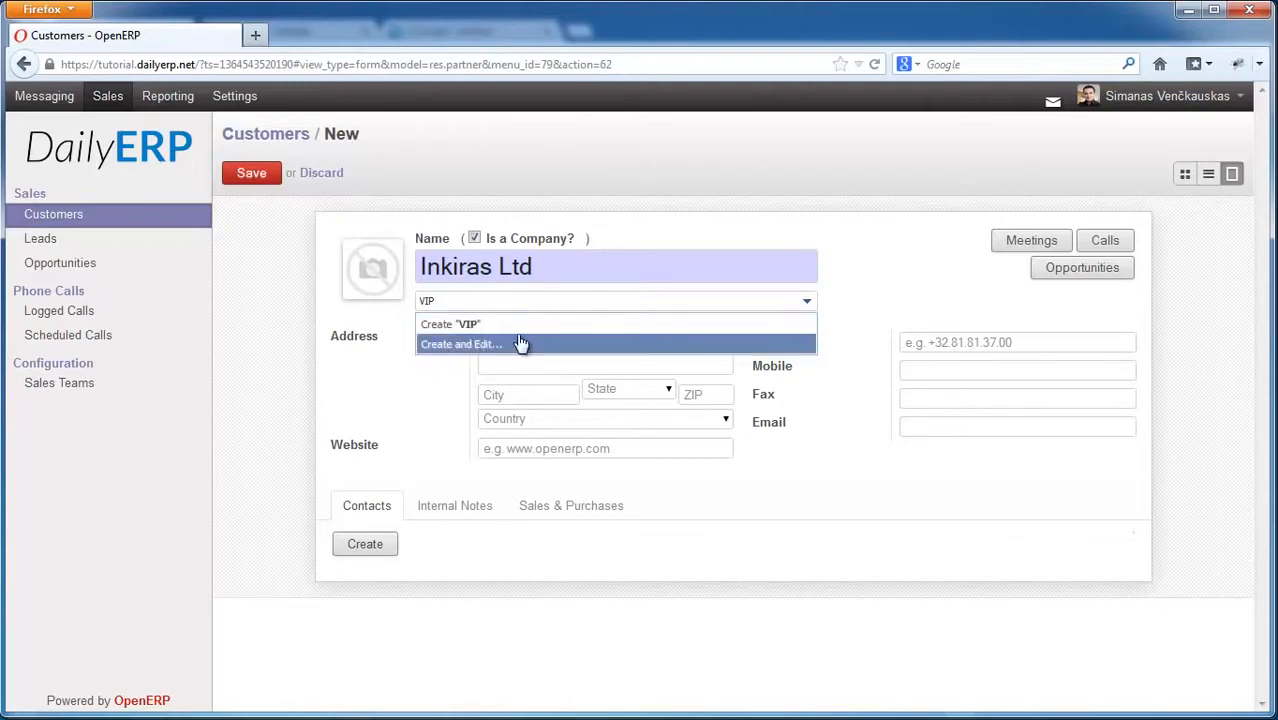
{"action": "left_click", "coordinate": [454, 328]}
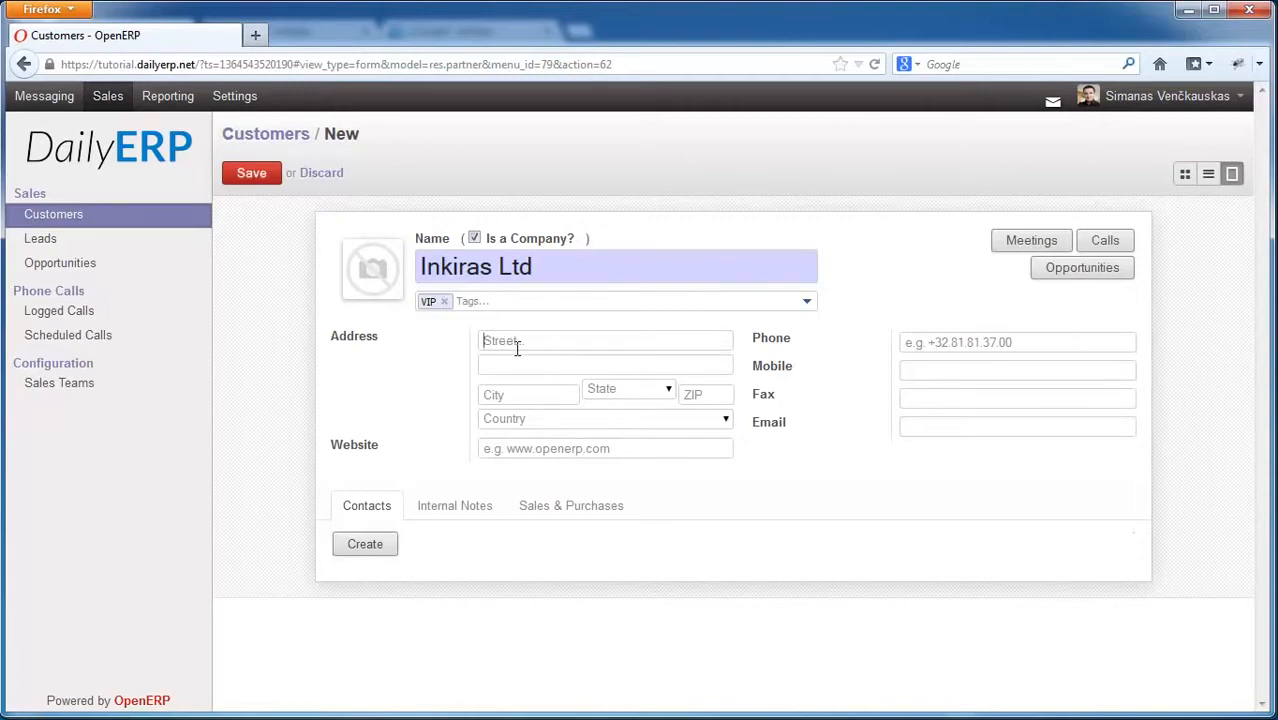
Step: Enter the street address, city Kaunas and country Lithuania
{"action": "left_click", "coordinate": [542, 395]}
{"action": "type", "text": "Kaunas"}
{"action": "left_click", "coordinate": [610, 420]}
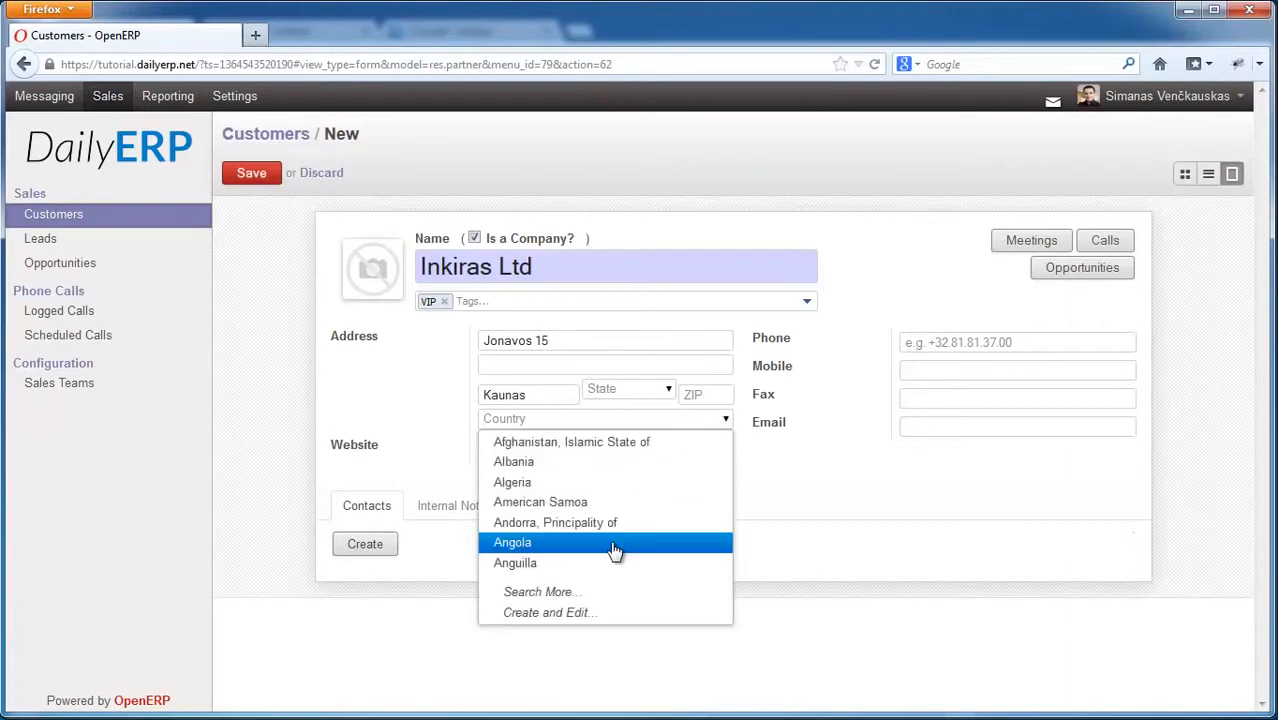
{"action": "left_click", "coordinate": [600, 592]}
{"action": "left_click", "coordinate": [749, 190]}
{"action": "type", "text": "Lith"}
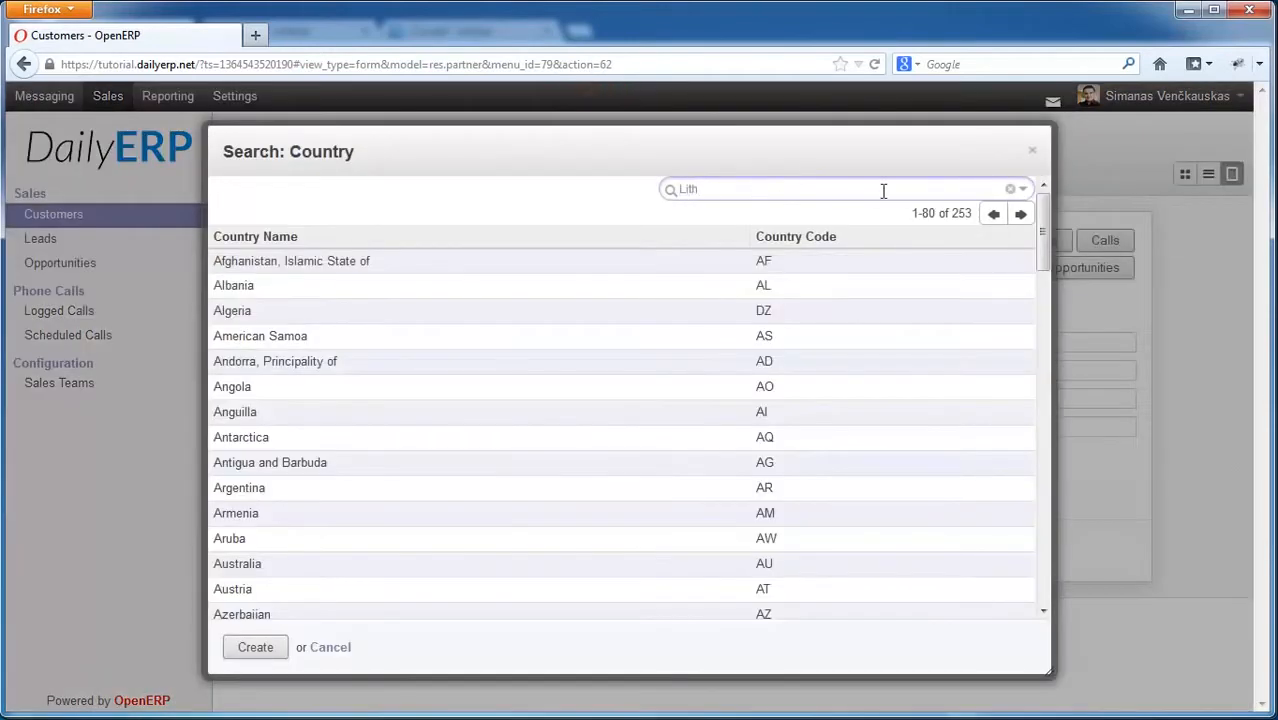
{"action": "key", "text": "Return"}
{"action": "left_click", "coordinate": [560, 261]}
{"action": "left_click", "coordinate": [573, 449]}
{"action": "type", "text": "www.inkaras.lt"}
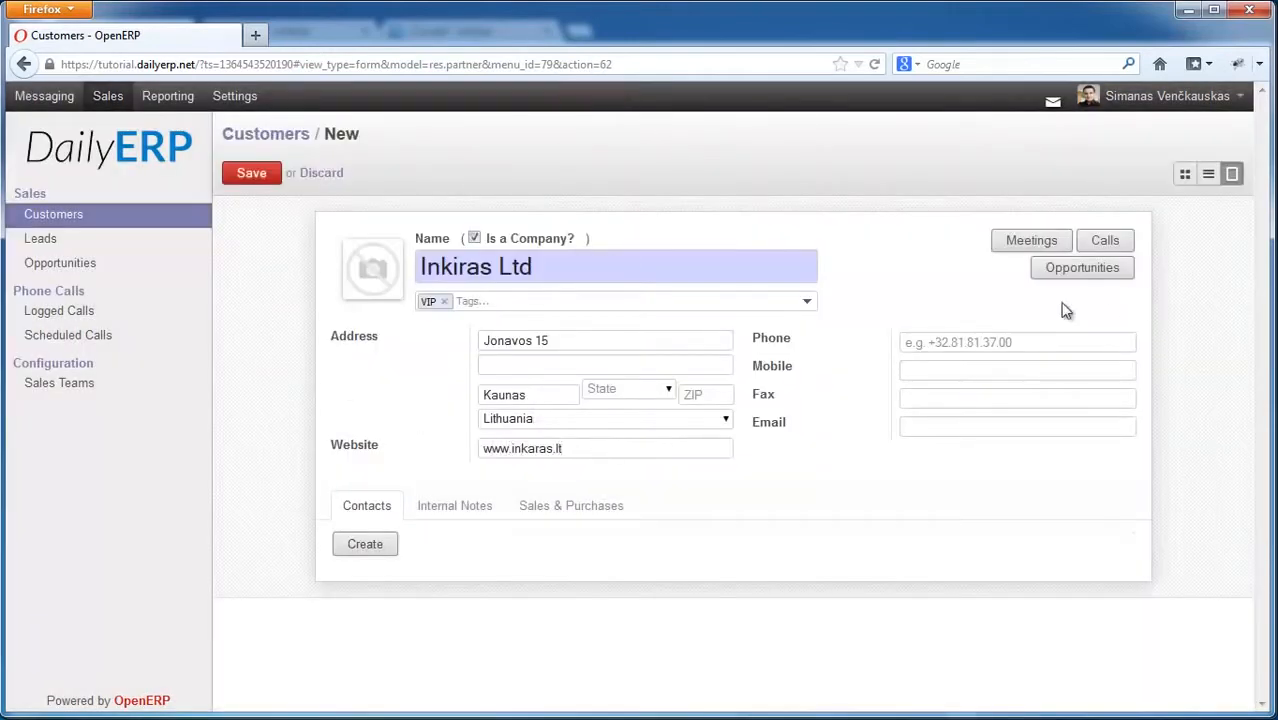
{"action": "left_click", "coordinate": [1105, 341]}
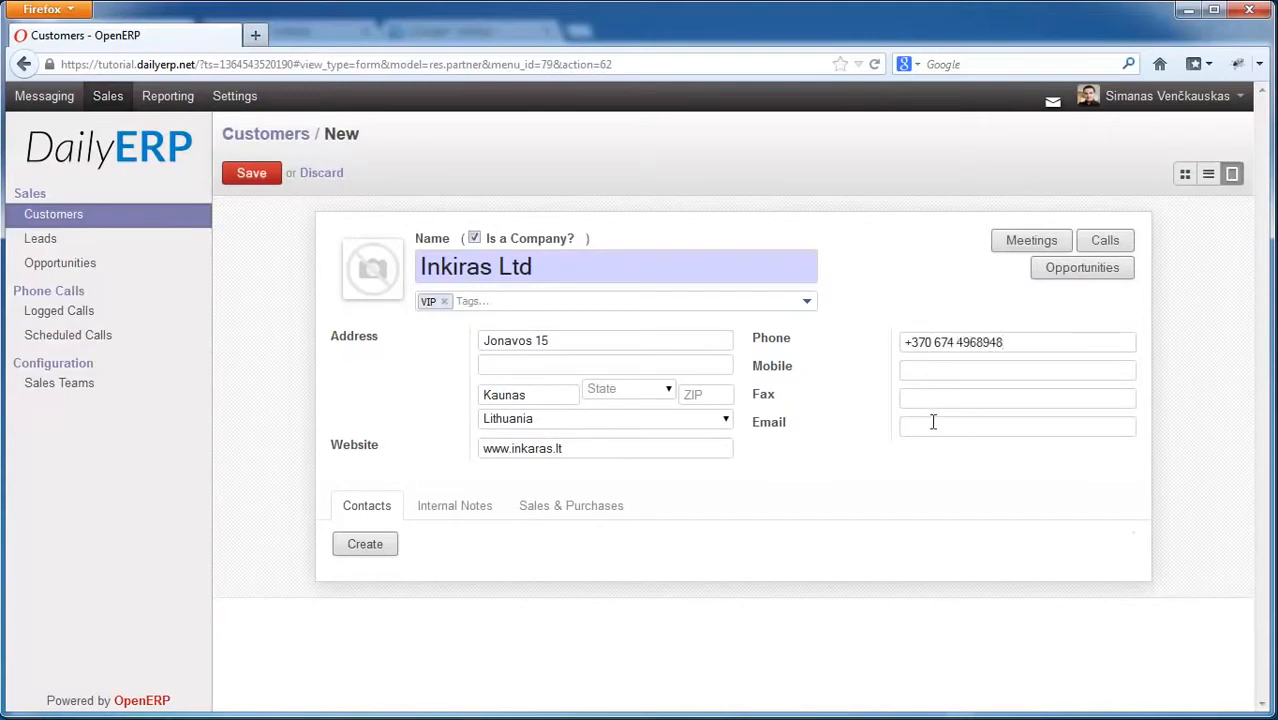
{"action": "left_click", "coordinate": [957, 422]}
Step: Add a VIP-tagged Director contact person with their e-mail and phone
{"action": "left_click", "coordinate": [365, 546]}
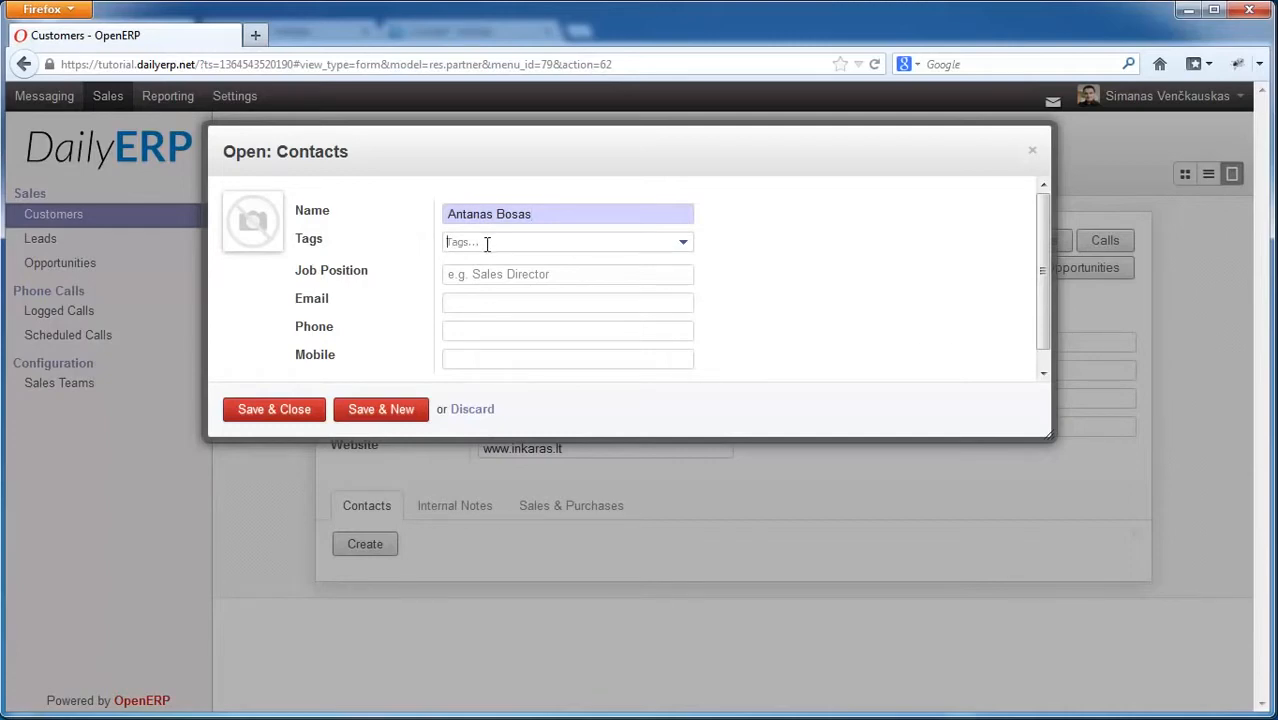
{"action": "left_click", "coordinate": [487, 243]}
{"action": "type", "text": "VIP"}
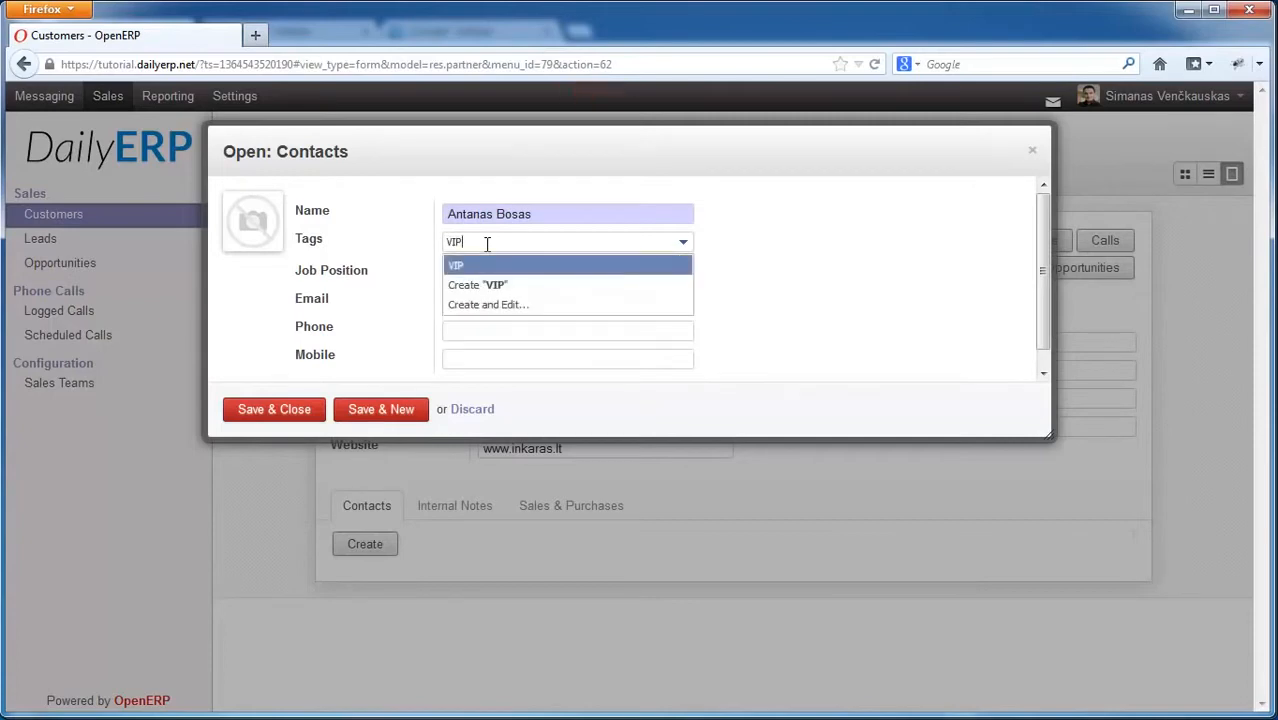
{"action": "key", "text": "Return"}
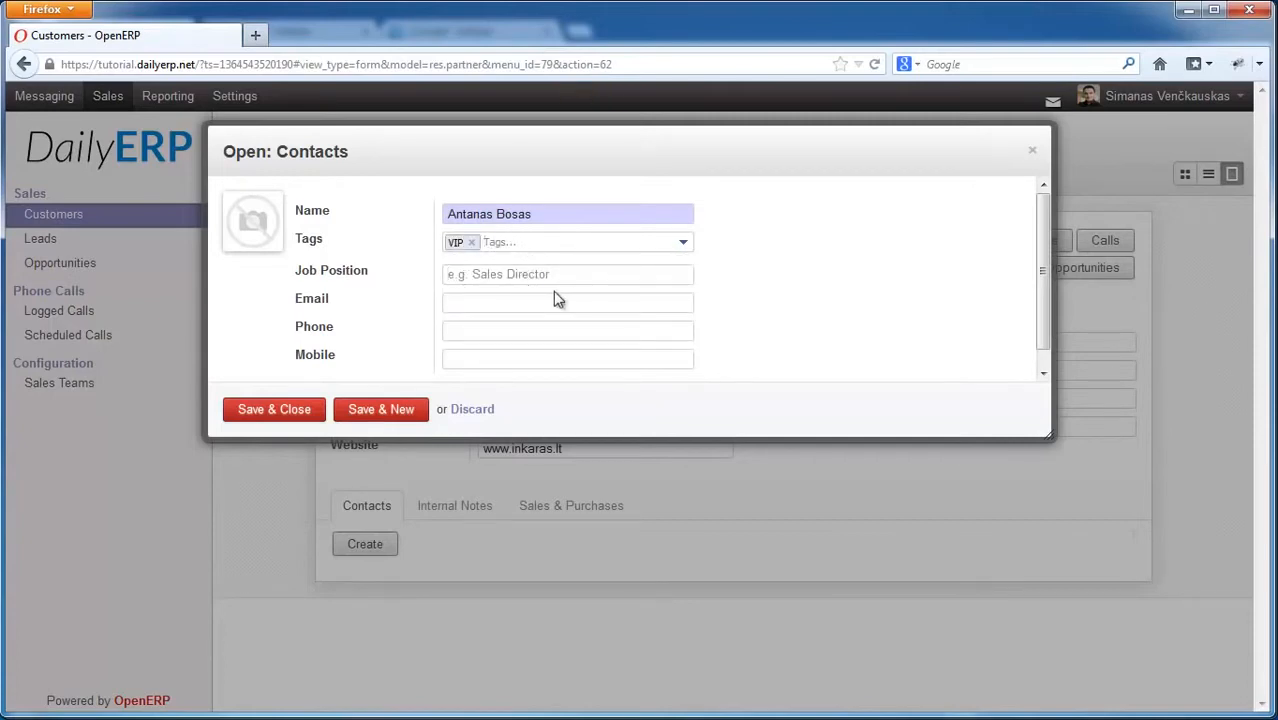
{"action": "key", "text": "Tab"}
{"action": "type", "text": "Director"}
{"action": "key", "text": "Tab"}
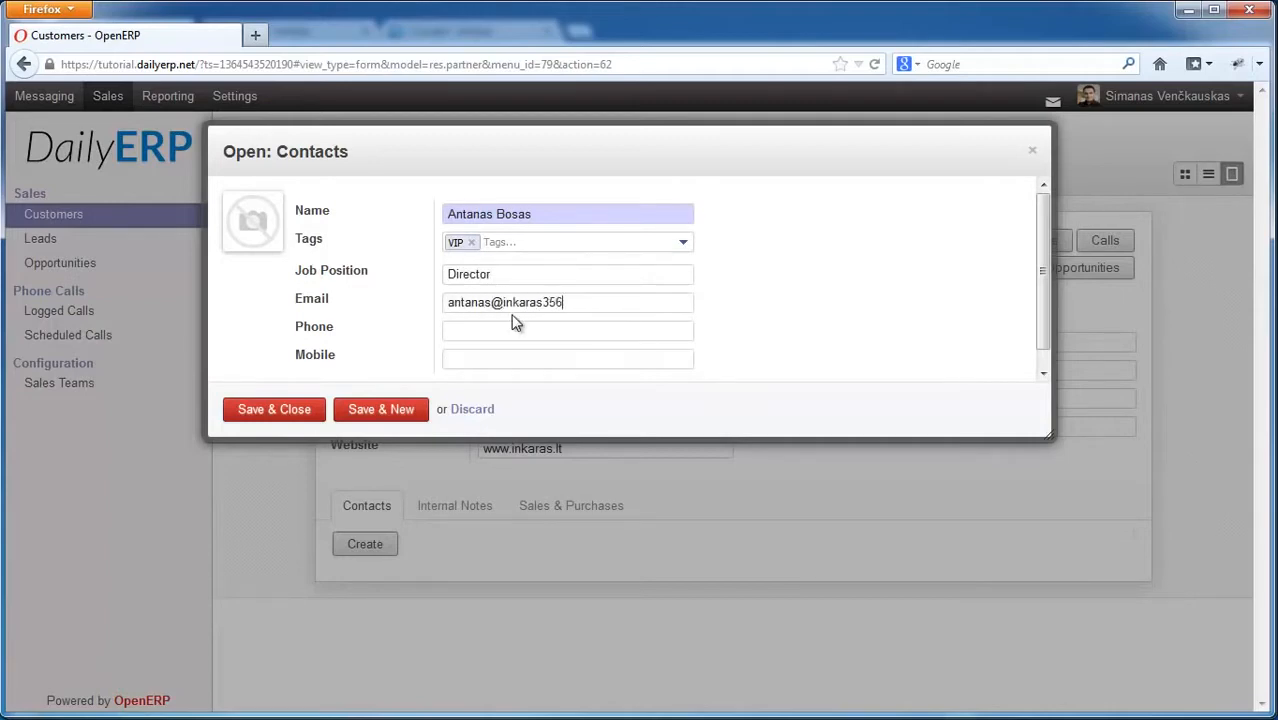
{"action": "key", "text": "Tab"}
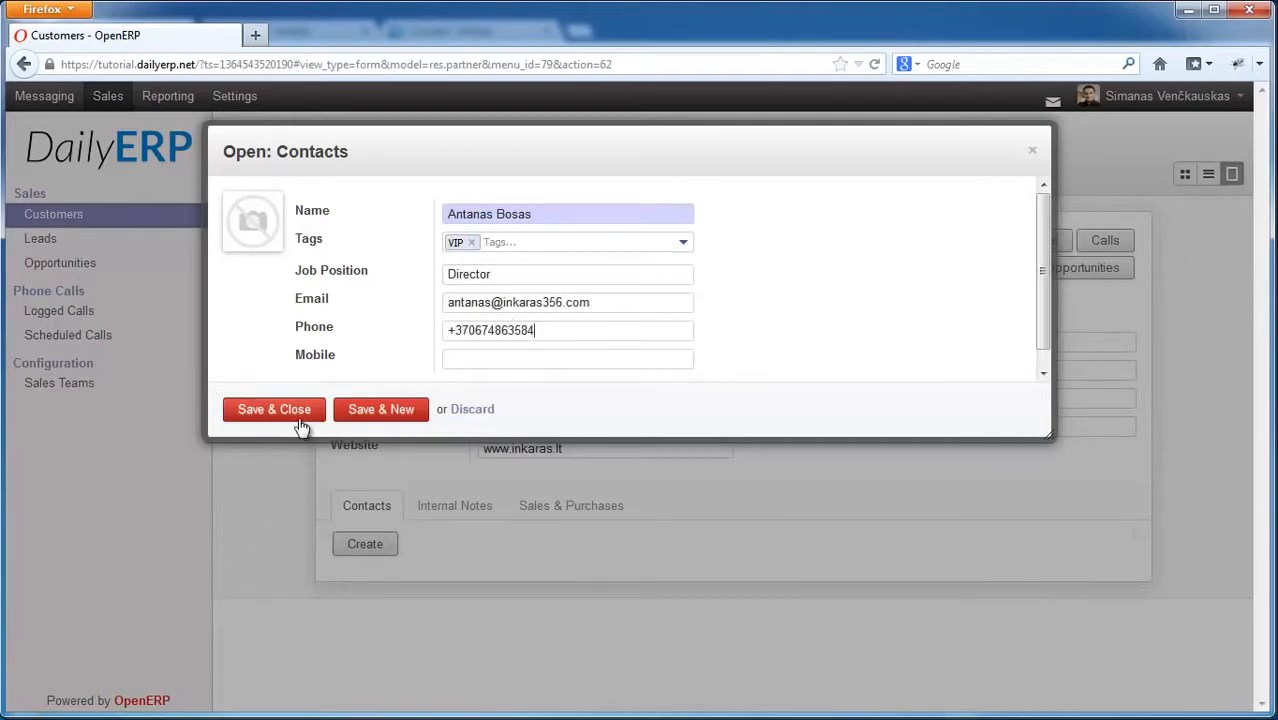
{"action": "left_click", "coordinate": [296, 414]}
Step: Add a second contact tagged developers with job position, e-mail, phone and full name
{"action": "left_click", "coordinate": [372, 546]}
{"action": "type", "text": "Pet"}
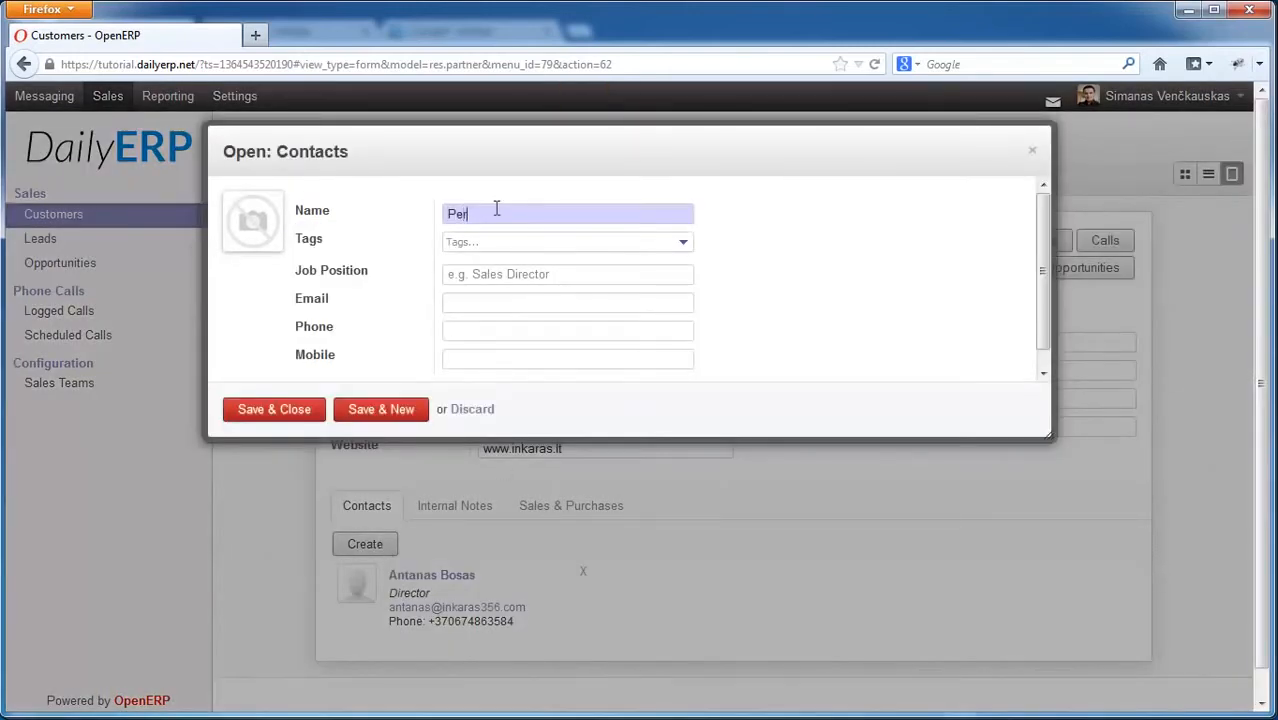
{"action": "type", "text": "rasdevelopers"}
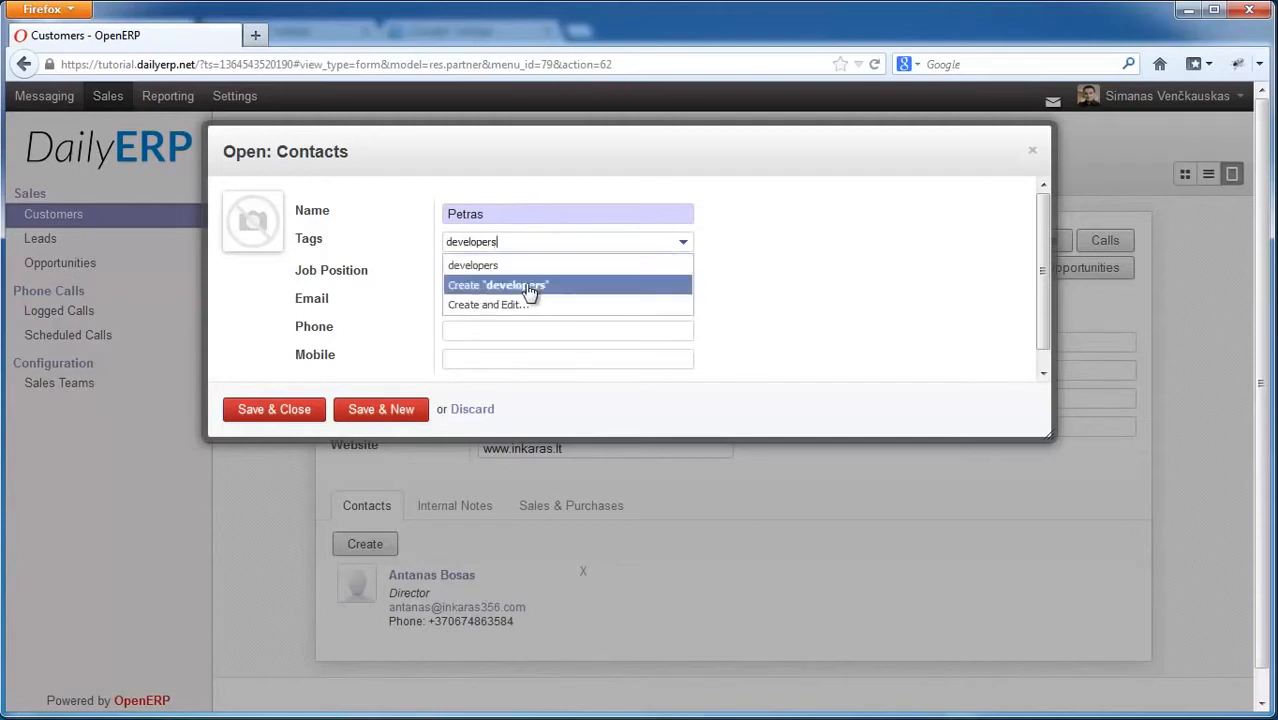
{"action": "left_click", "coordinate": [528, 290]}
{"action": "left_click", "coordinate": [505, 276]}
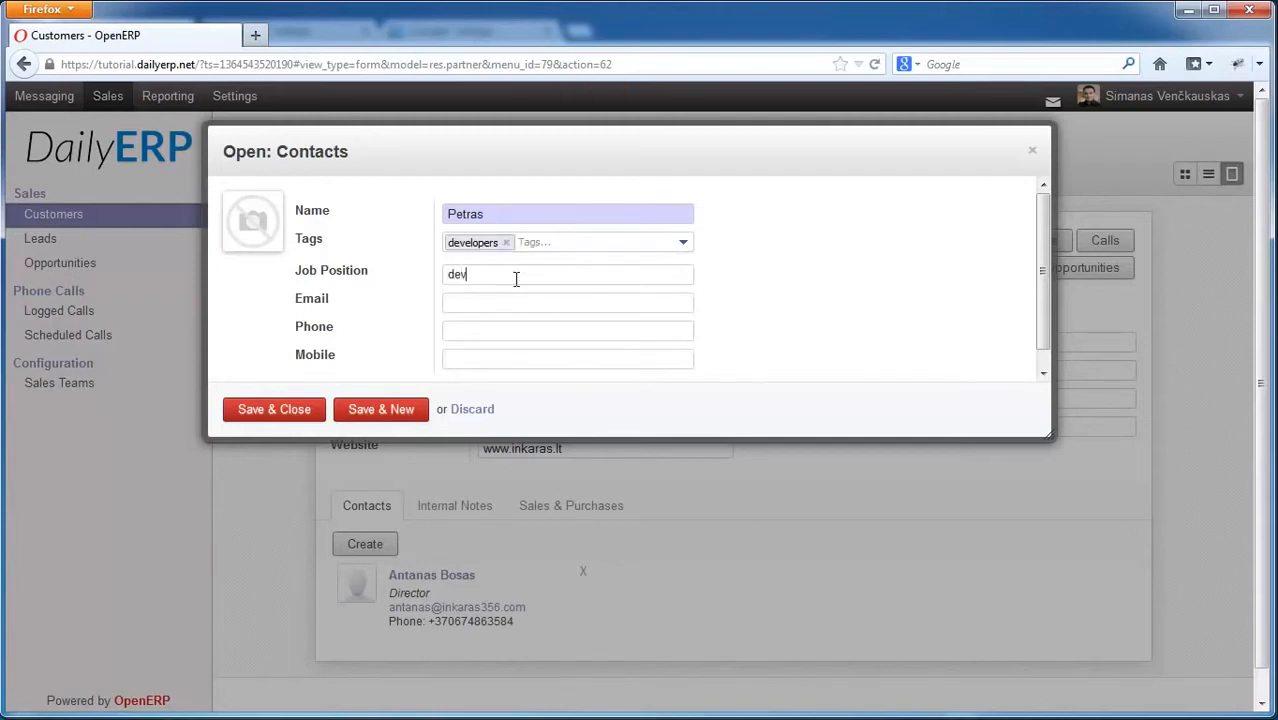
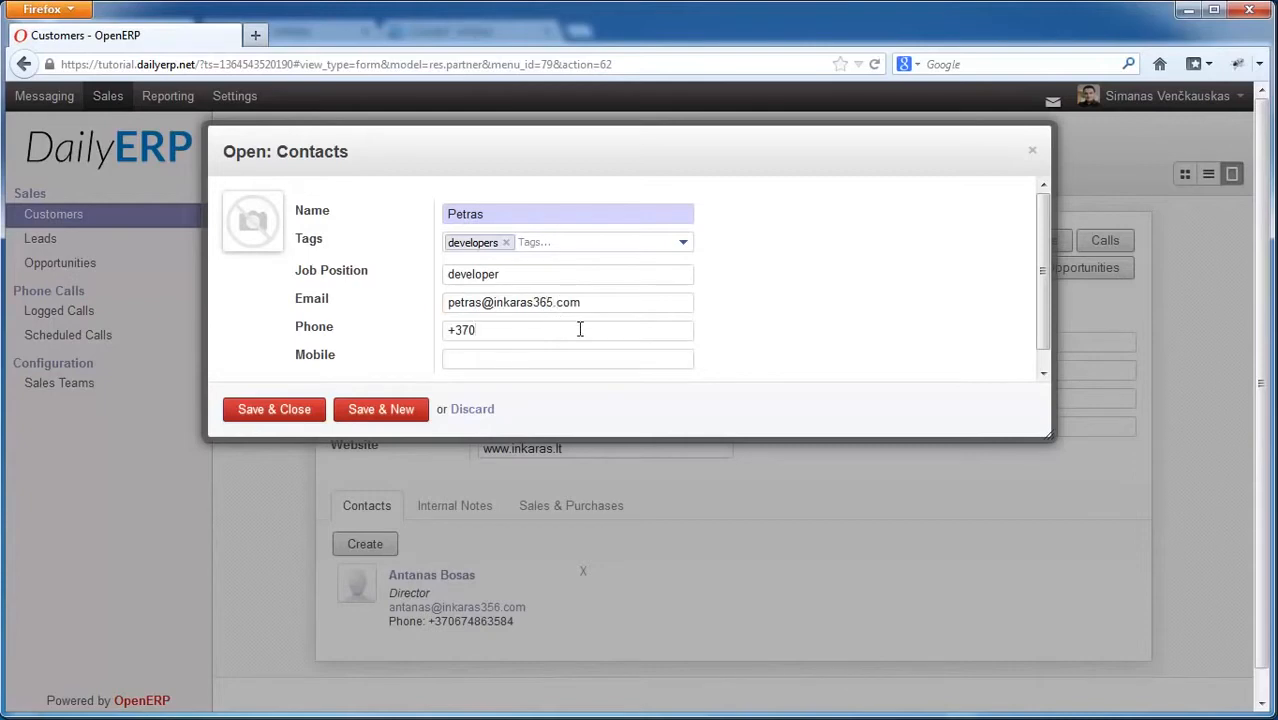
{"action": "left_click", "coordinate": [521, 213]}
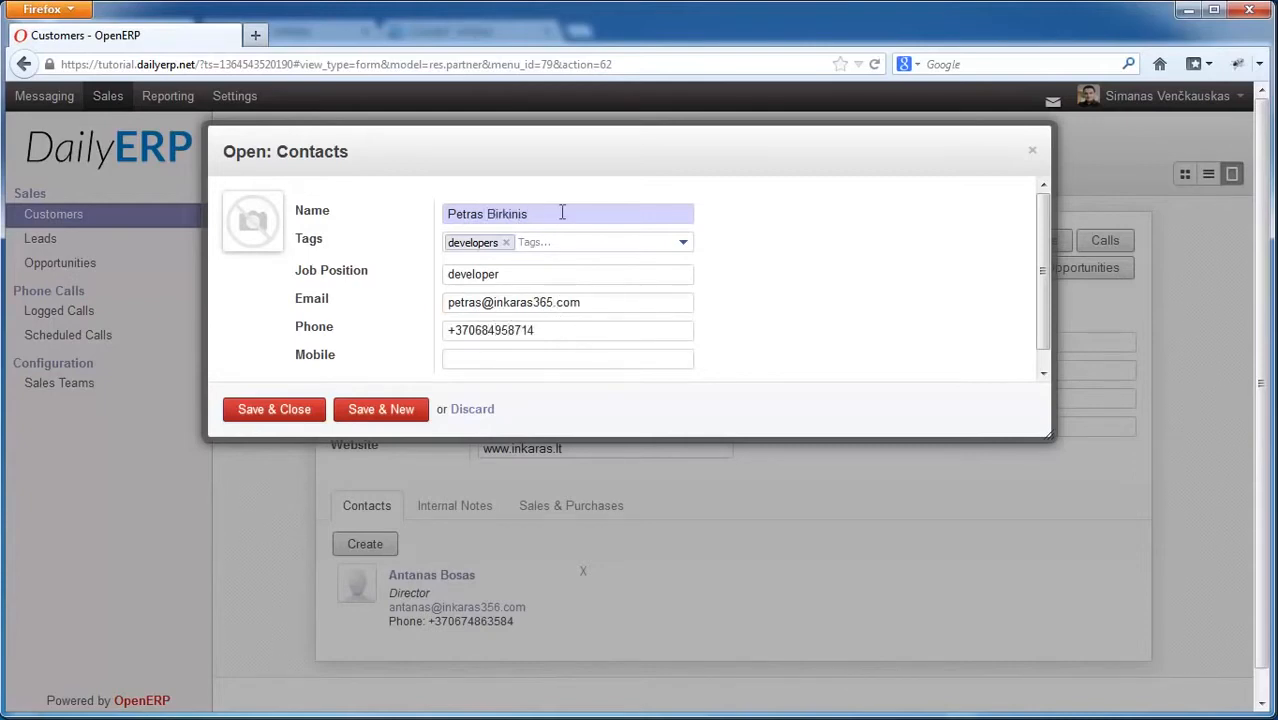
{"action": "left_click", "coordinate": [272, 414]}
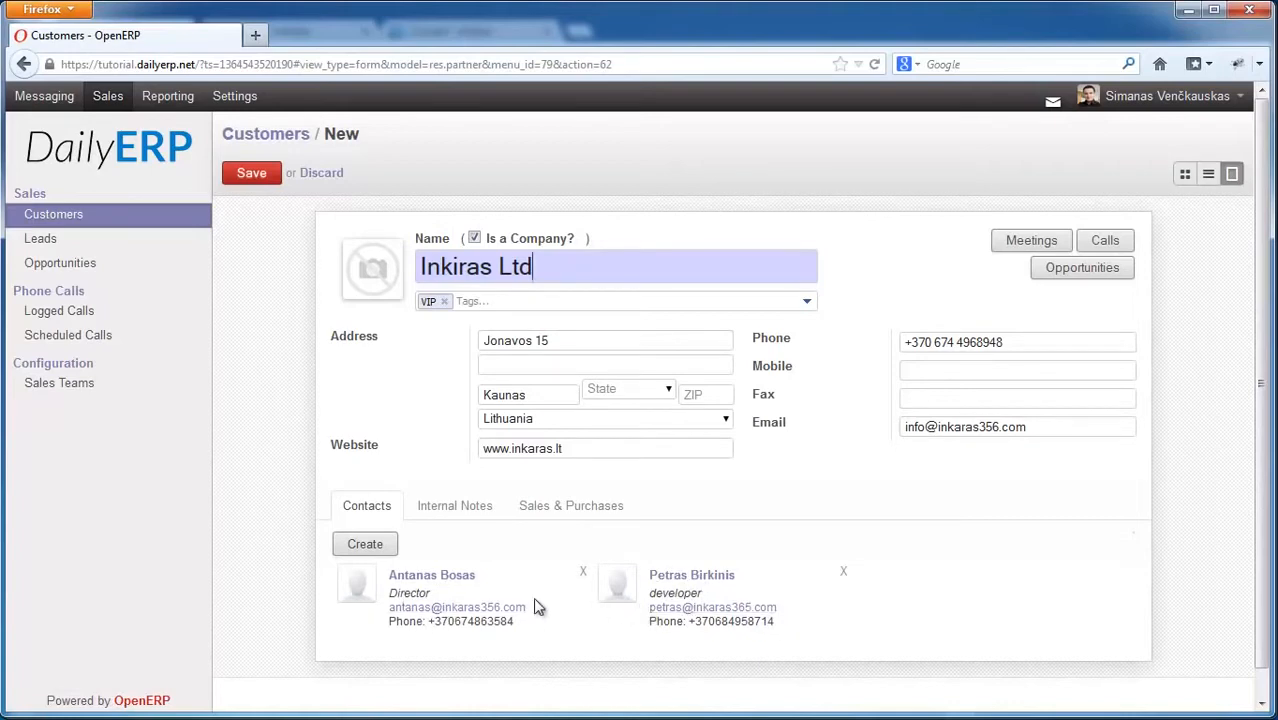
Step: Save Inkiras Ltd and return to the Customers list
{"action": "left_click", "coordinate": [251, 179]}
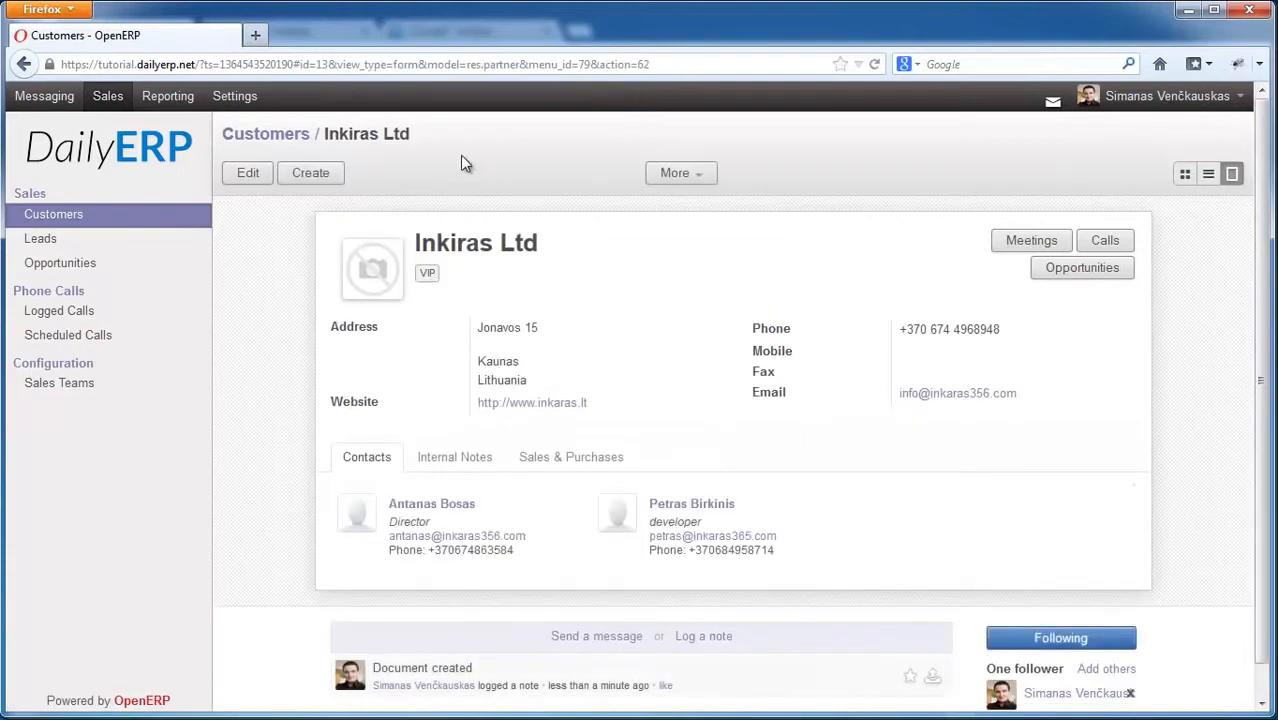
{"action": "left_click", "coordinate": [60, 216]}
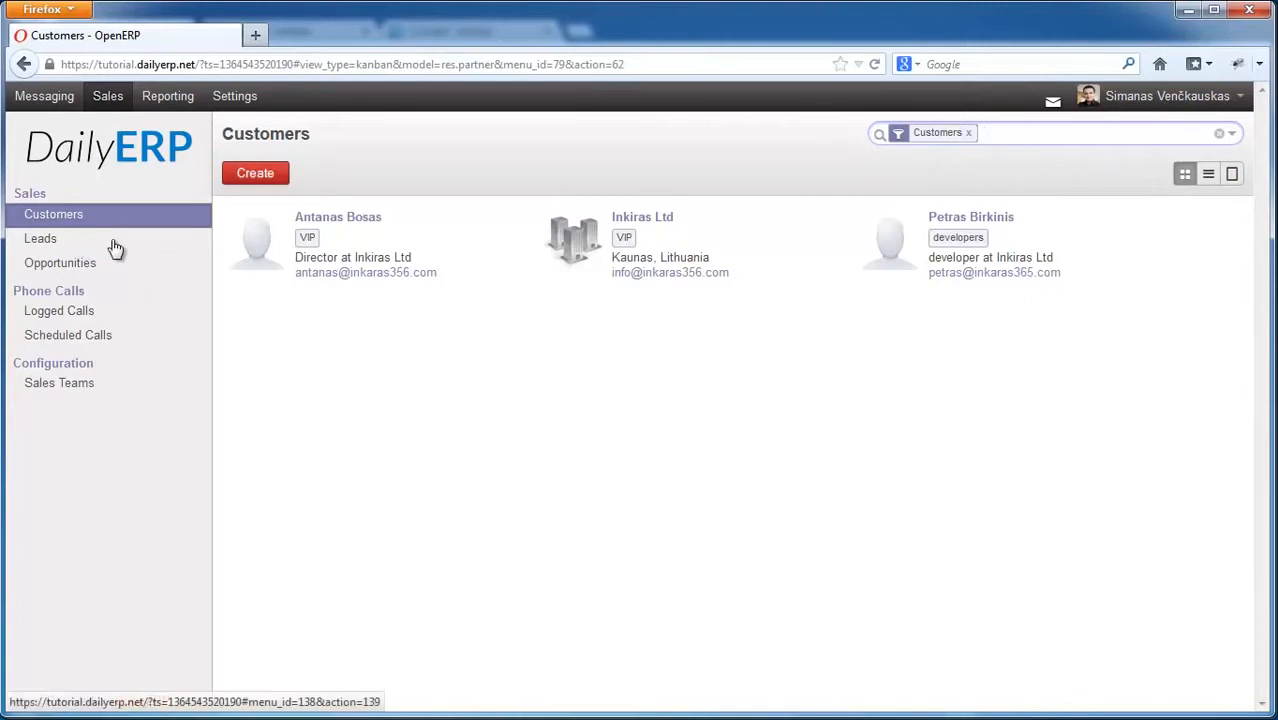
Step: Create a new lead titled 'Accounting software proposal'
{"action": "left_click", "coordinate": [38, 240]}
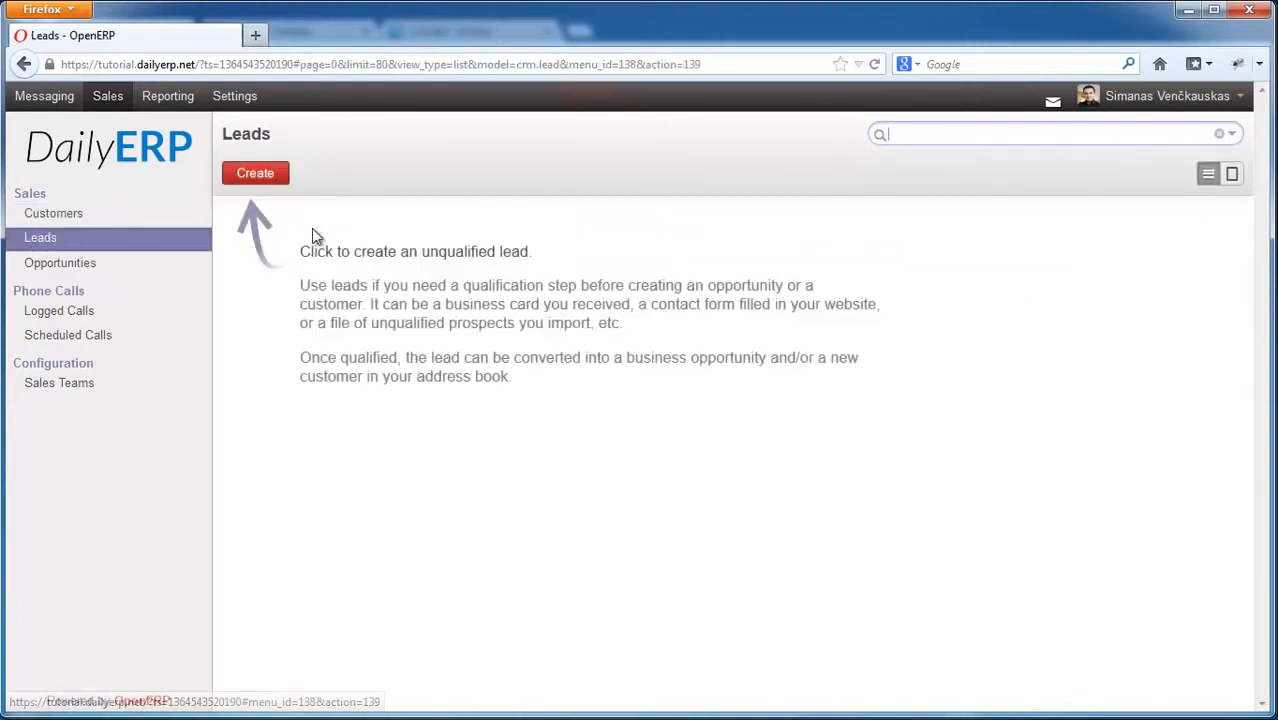
{"action": "left_click", "coordinate": [246, 176]}
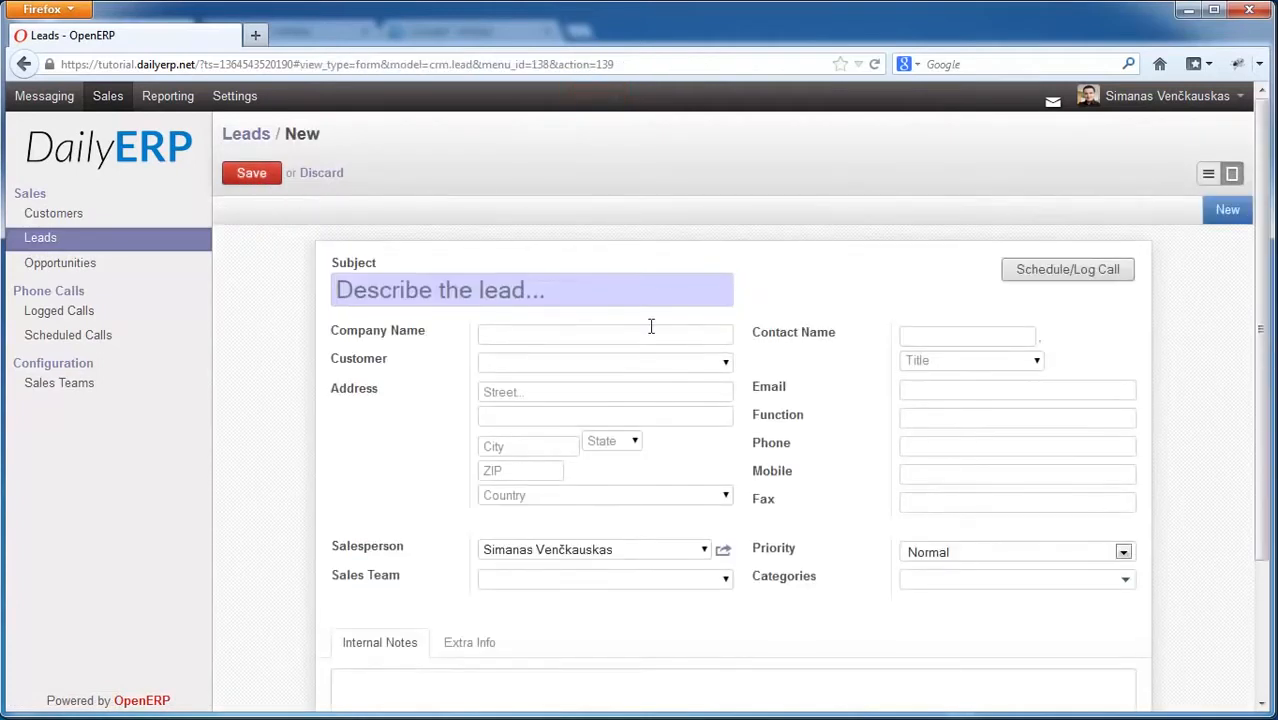
{"action": "scroll", "coordinate": [600, 290], "scroll_direction": "down", "scroll_amount": 2}
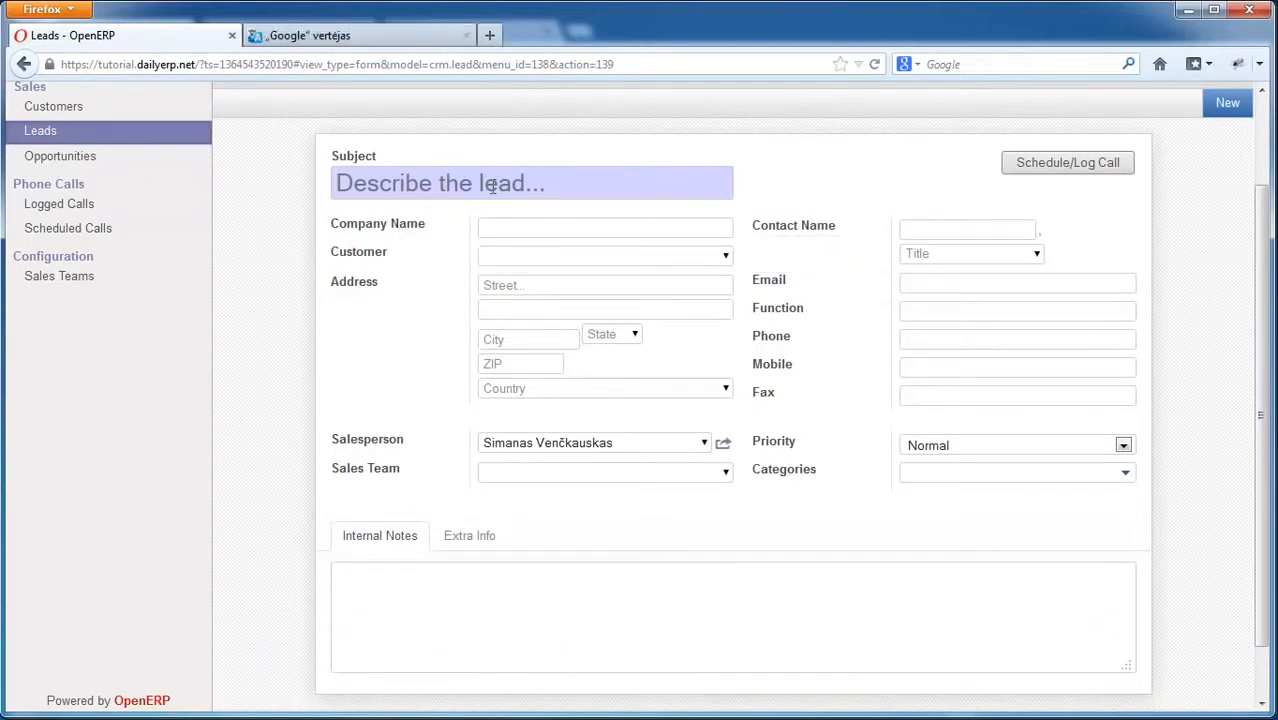
{"action": "type", "text": "A"}
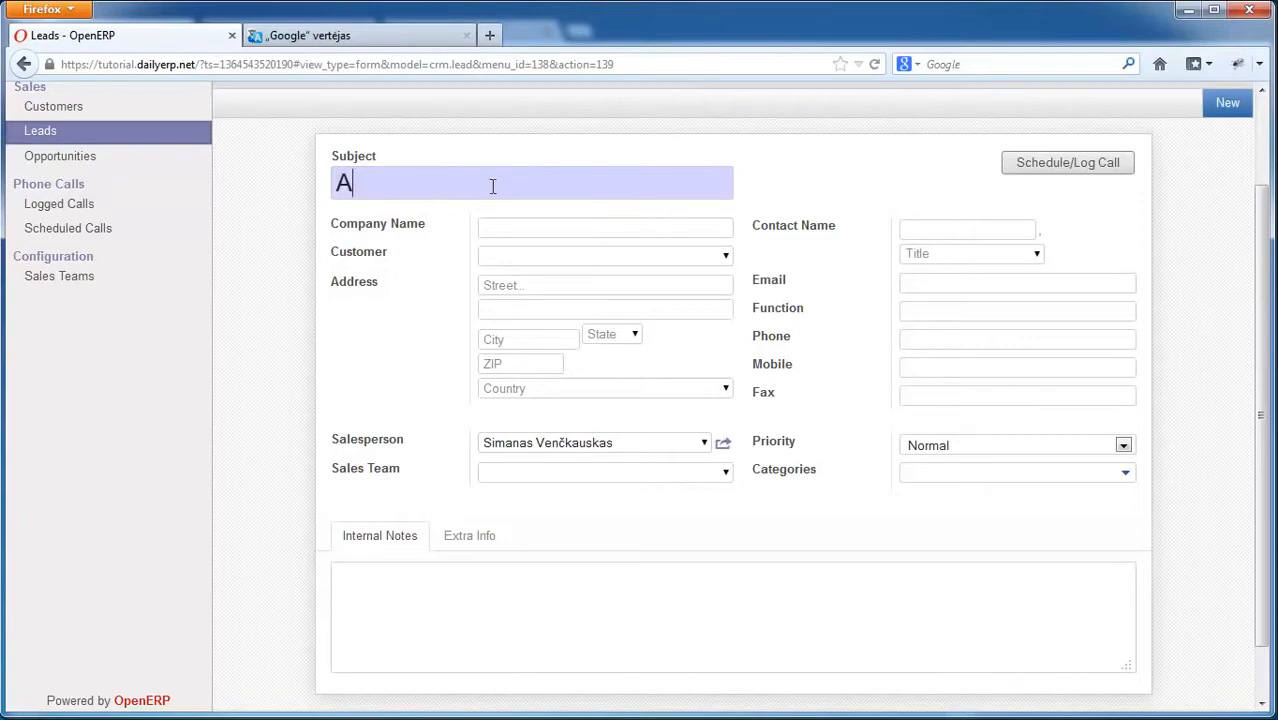
{"action": "type", "text": "ccounting "}
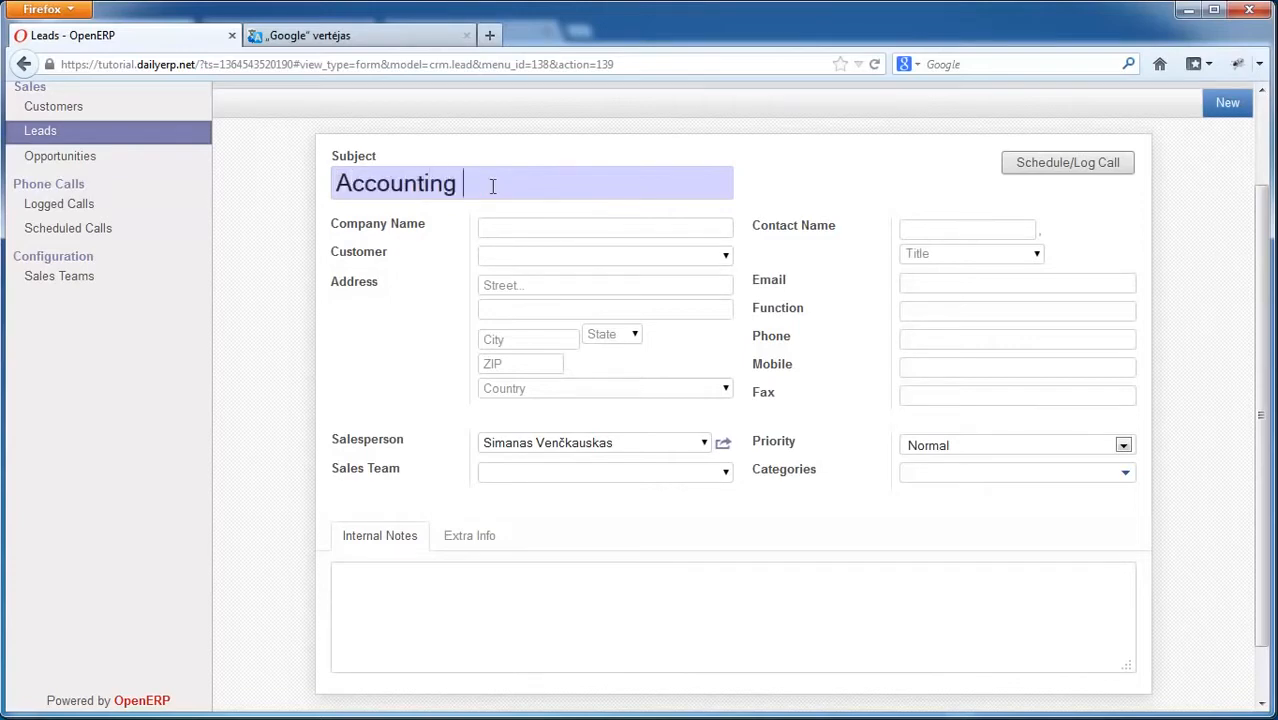
{"action": "type", "text": "software proposa"}
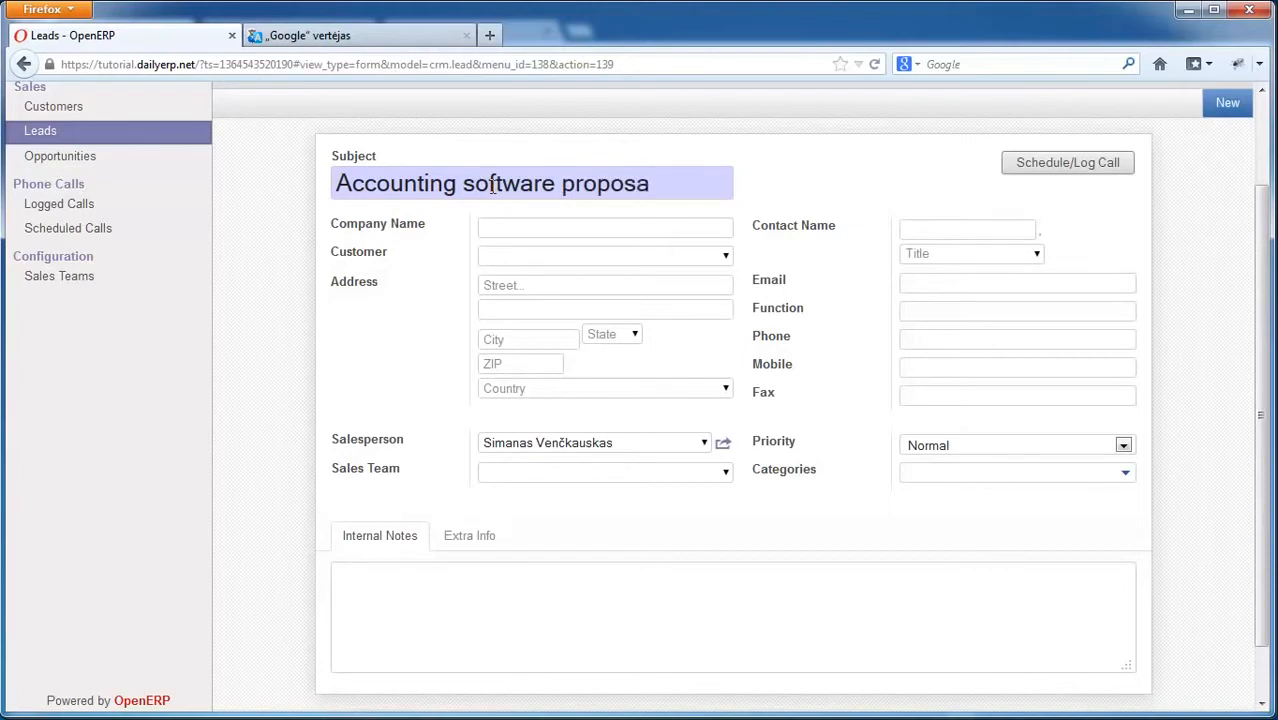
{"action": "type", "text": "l"}
Step: Set Inkiras Ltd as the lead's customer, leaving the sales team unchanged
{"action": "left_click", "coordinate": [636, 223]}
{"action": "left_click", "coordinate": [727, 256]}
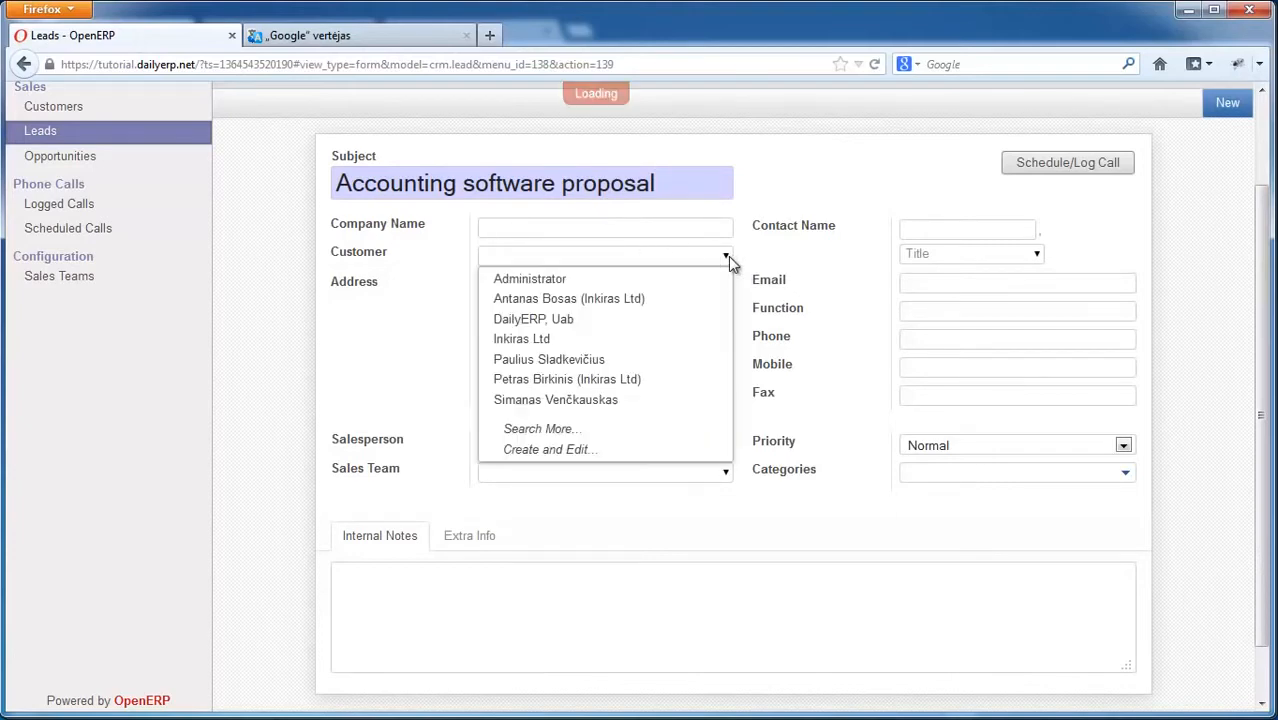
{"action": "left_click", "coordinate": [727, 256]}
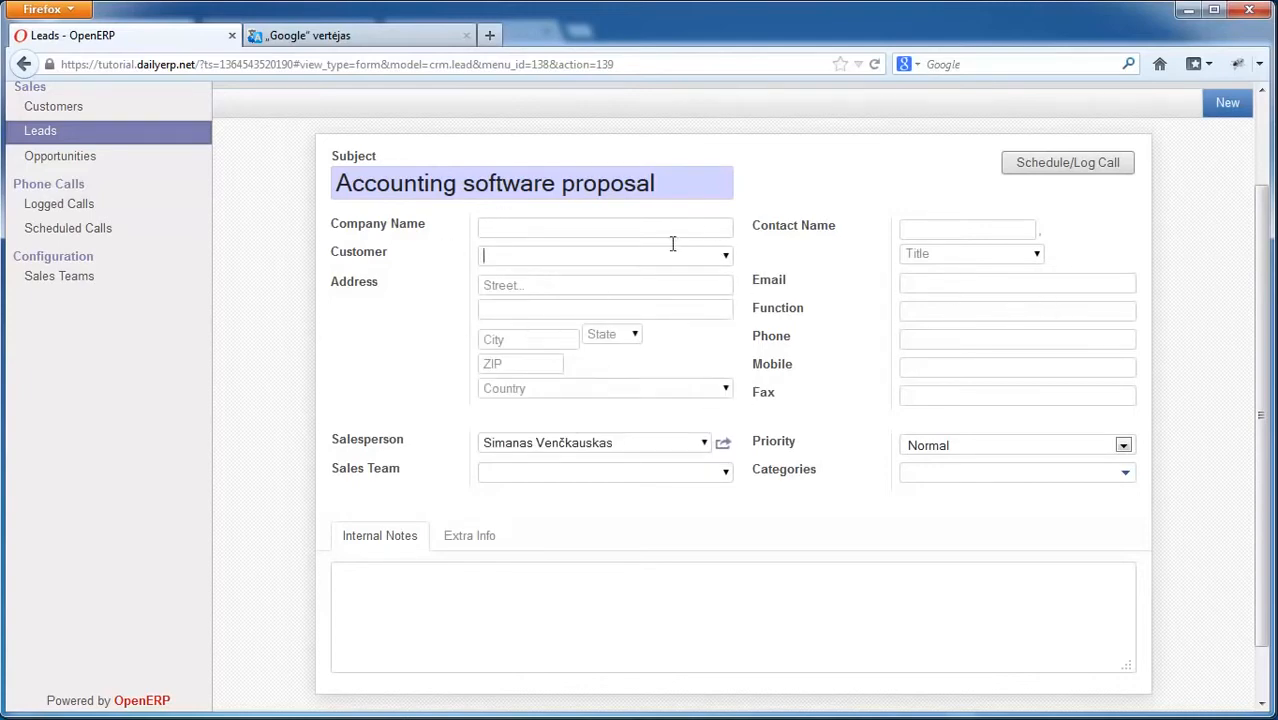
{"action": "left_click", "coordinate": [725, 255]}
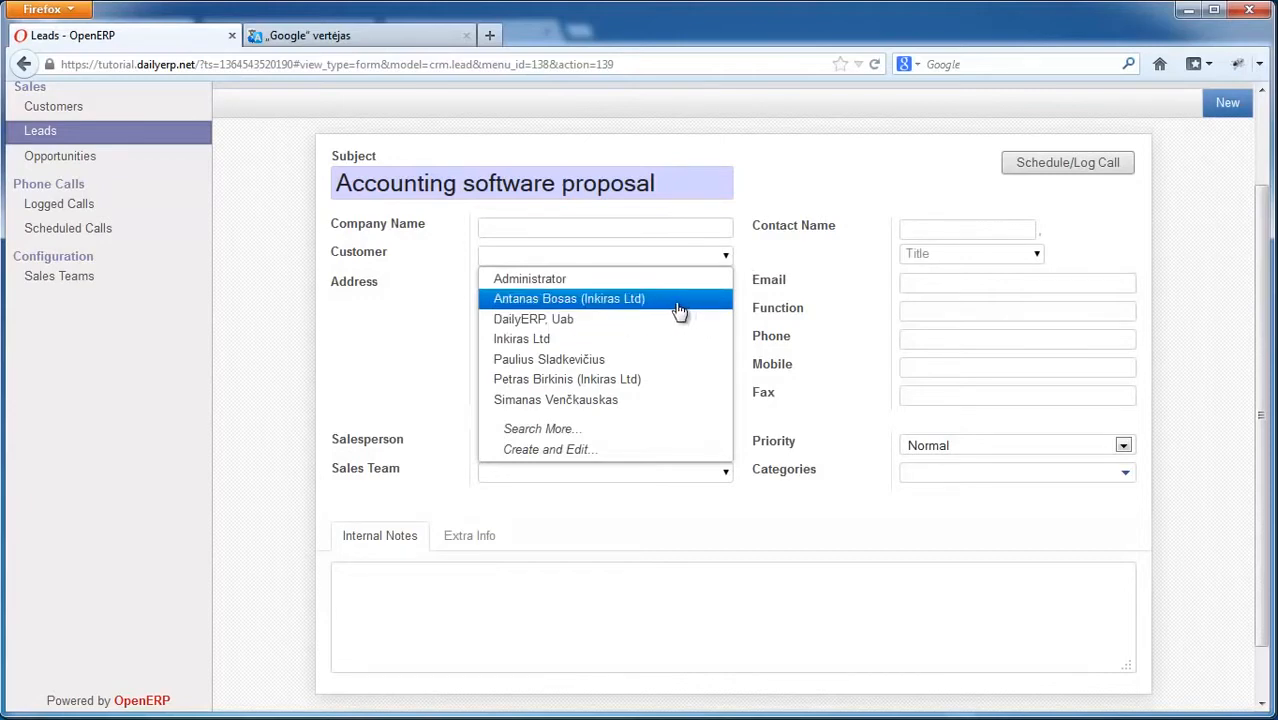
{"action": "left_click", "coordinate": [521, 338]}
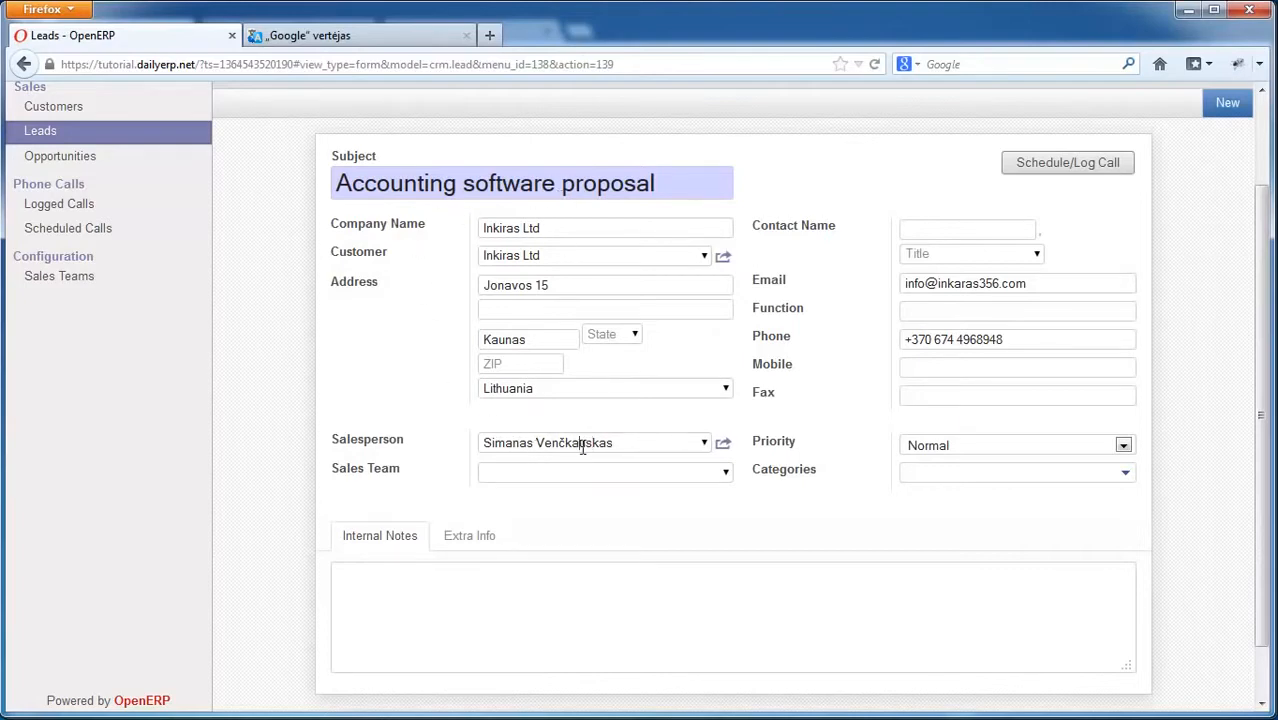
{"action": "left_click", "coordinate": [727, 476]}
{"action": "left_click", "coordinate": [550, 472]}
Step: Keep priority at Normal and tag the lead with the Software category
{"action": "left_click", "coordinate": [1123, 447]}
{"action": "left_click", "coordinate": [1122, 446]}
{"action": "left_click", "coordinate": [1122, 472]}
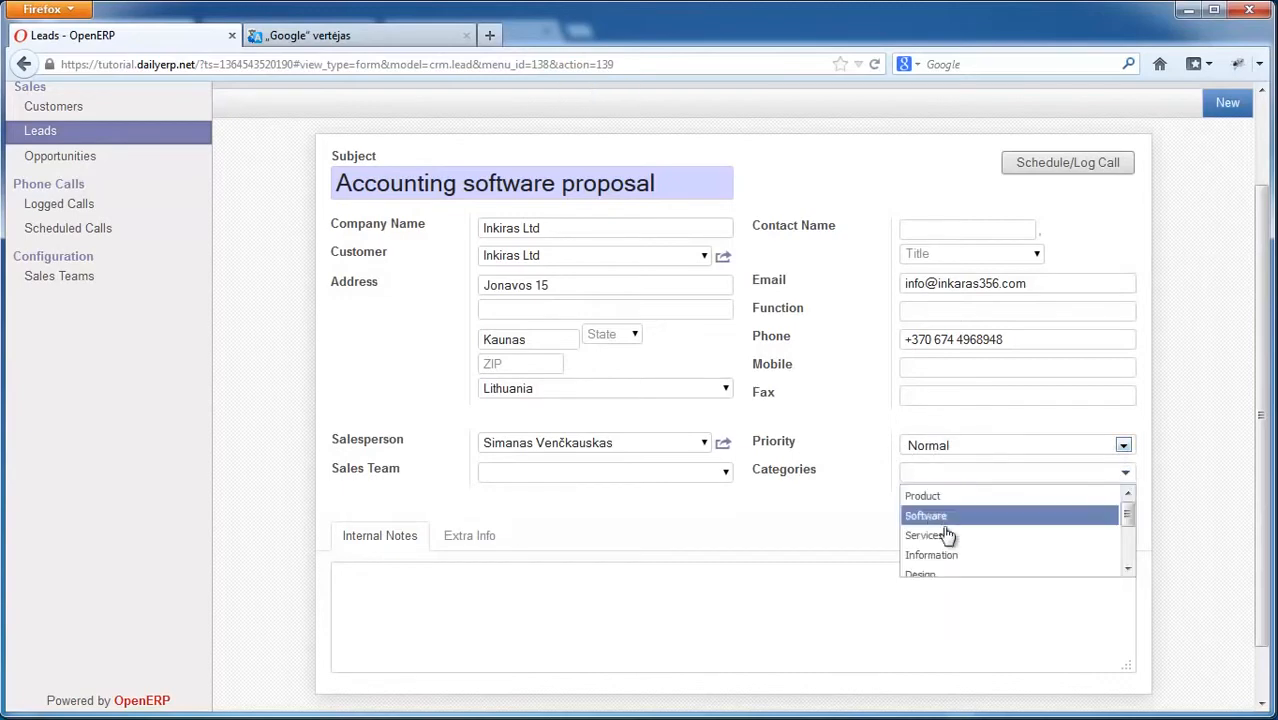
{"action": "left_click_drag", "start_coordinate": [1128, 515], "coordinate": [1126, 563]}
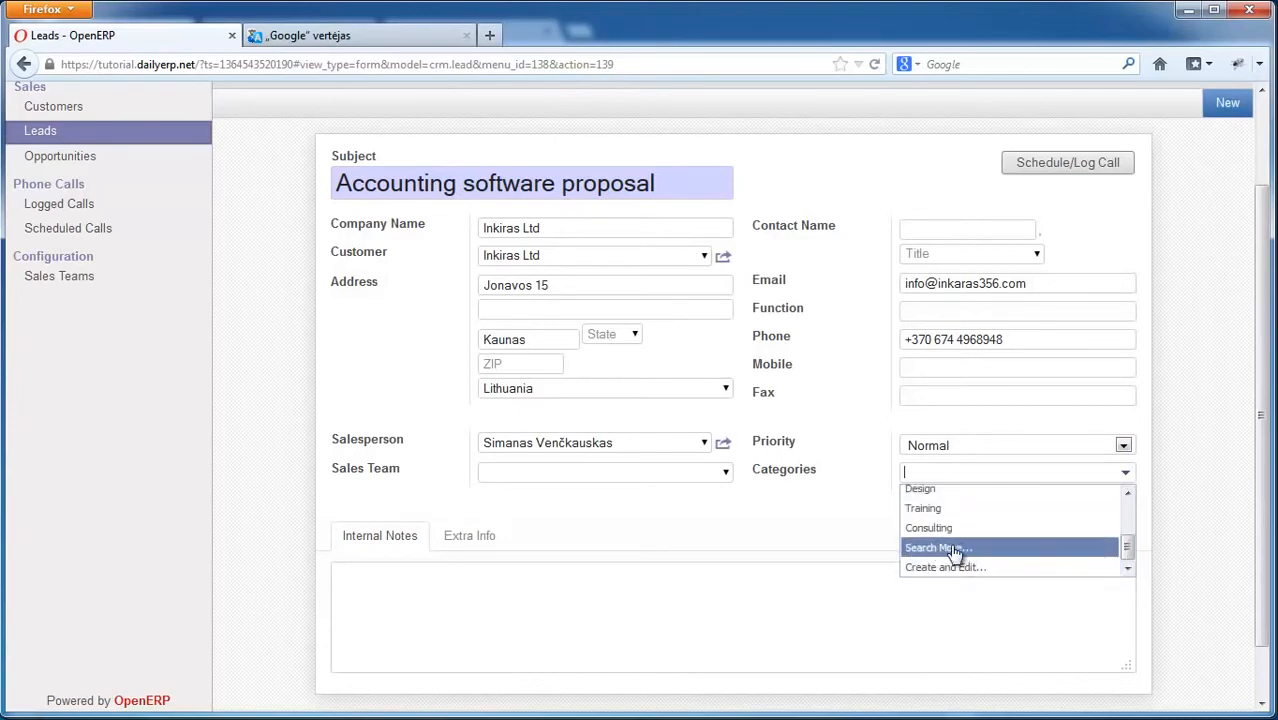
{"action": "left_click", "coordinate": [920, 568]}
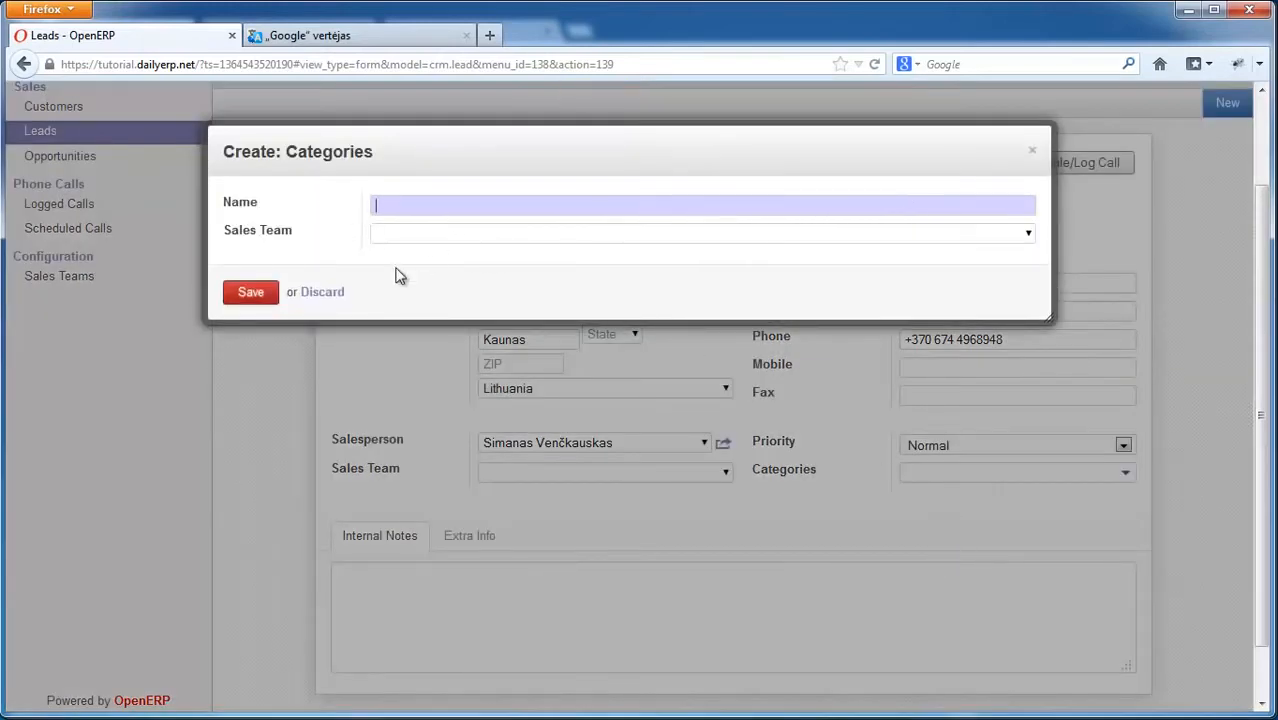
{"action": "left_click", "coordinate": [325, 293]}
{"action": "left_click", "coordinate": [1125, 474]}
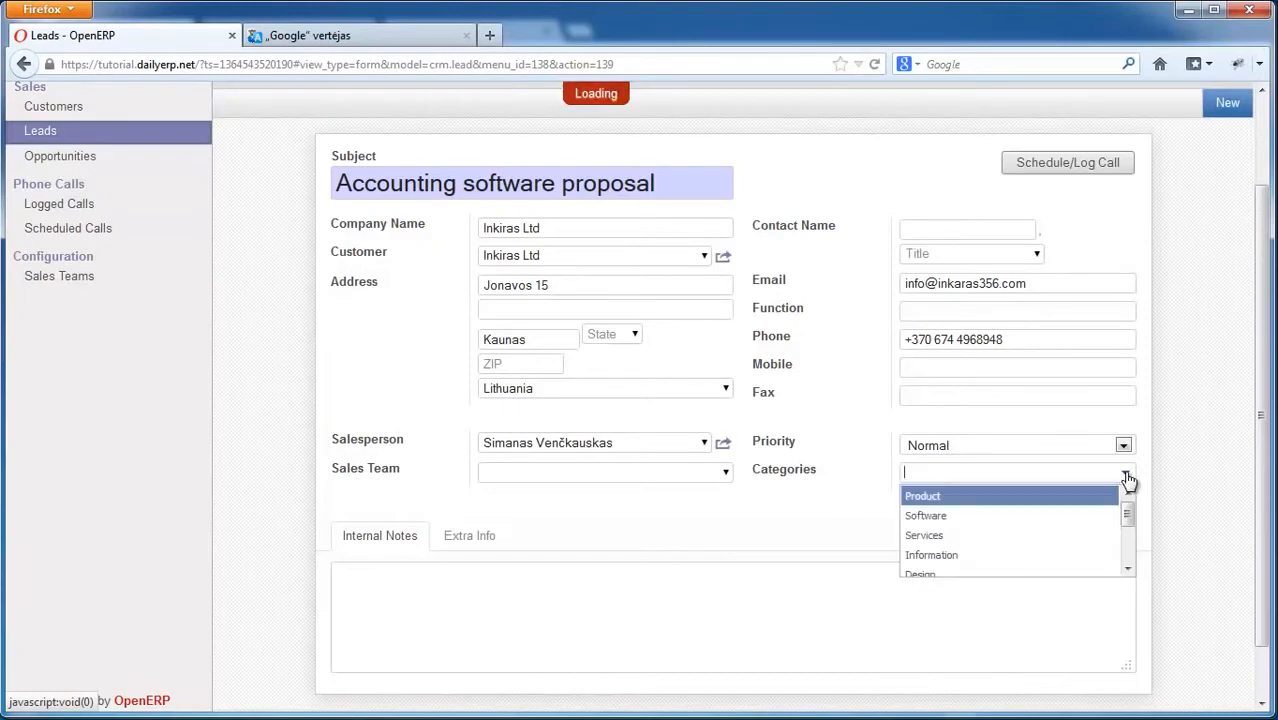
{"action": "left_click", "coordinate": [945, 515]}
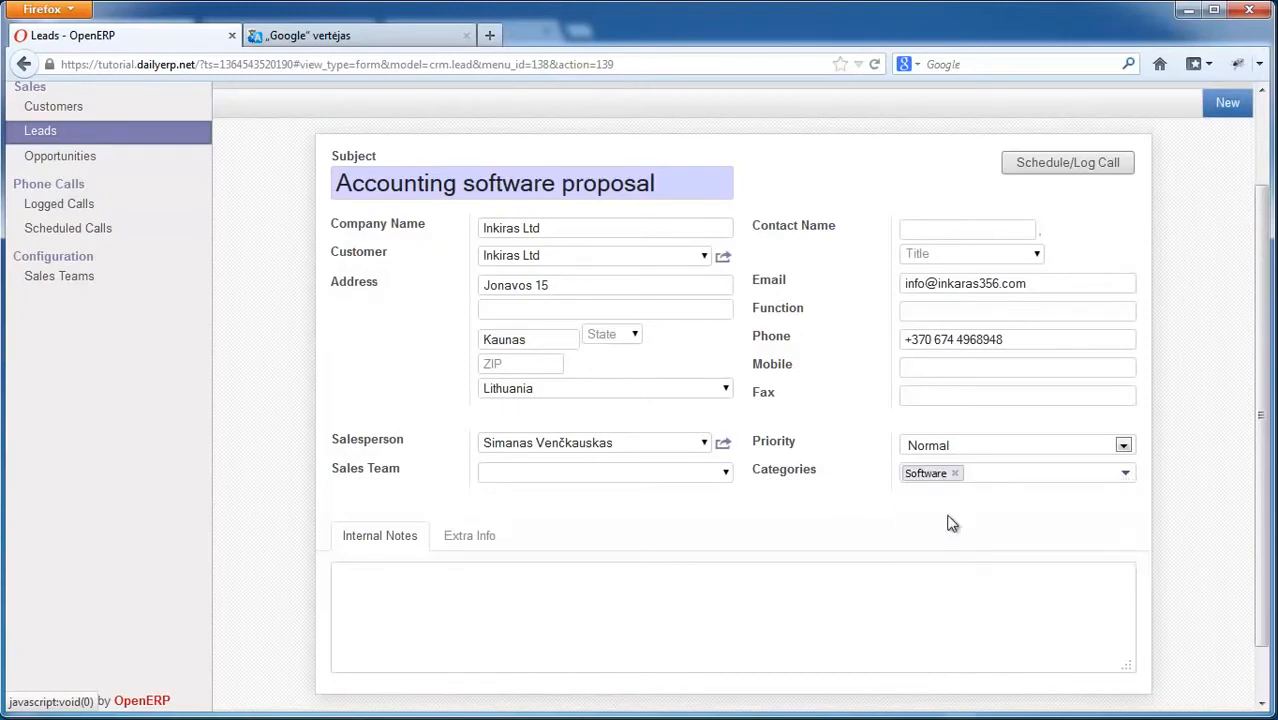
{"action": "left_click", "coordinate": [428, 608]}
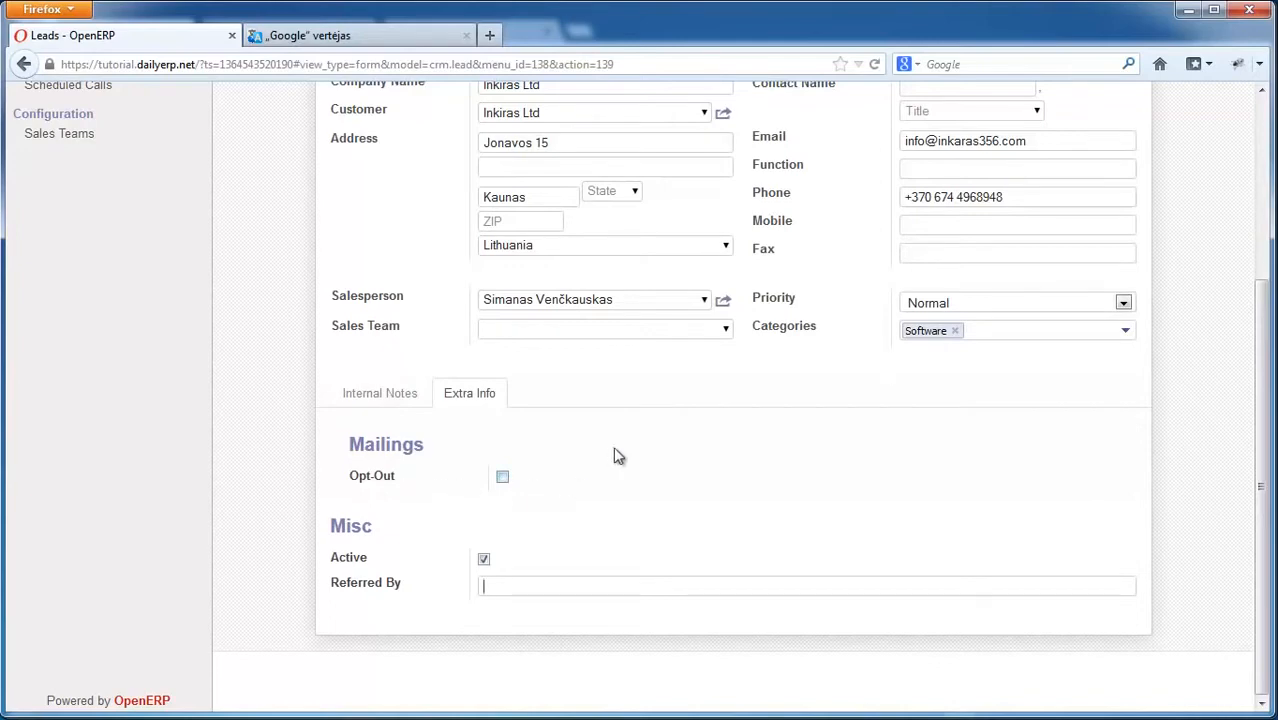
Step: Scroll through the lead's Extra Info, leaving Active ticked and Referred By empty
{"action": "scroll", "coordinate": [910, 150], "scroll_direction": "up", "scroll_amount": 4}
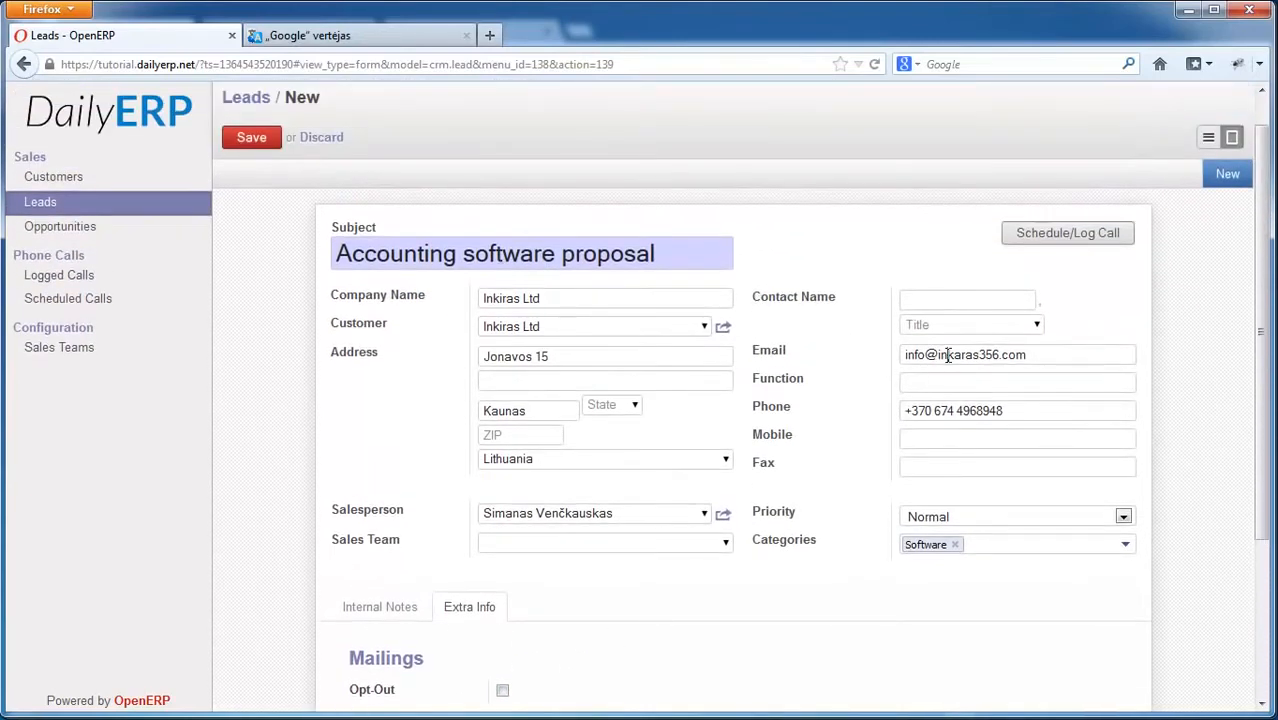
{"action": "scroll", "coordinate": [995, 371], "scroll_direction": "down", "scroll_amount": 3}
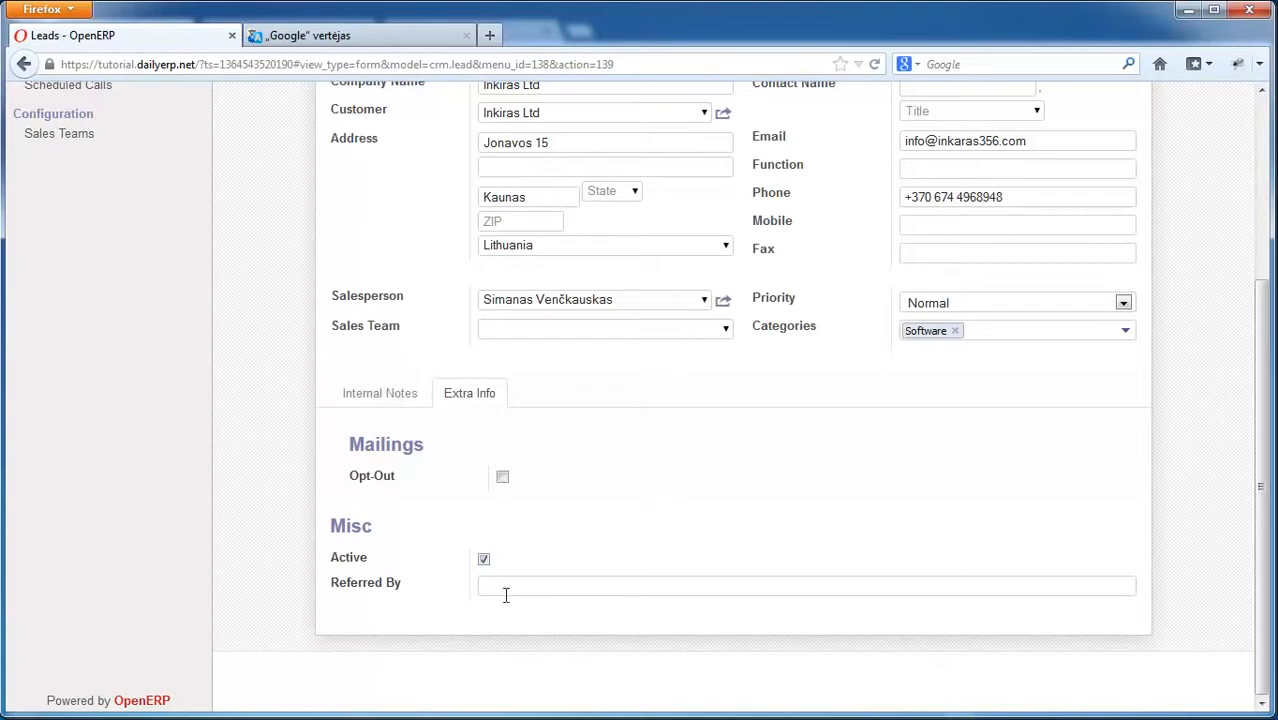
{"action": "scroll", "coordinate": [590, 541], "scroll_direction": "up", "scroll_amount": 3}
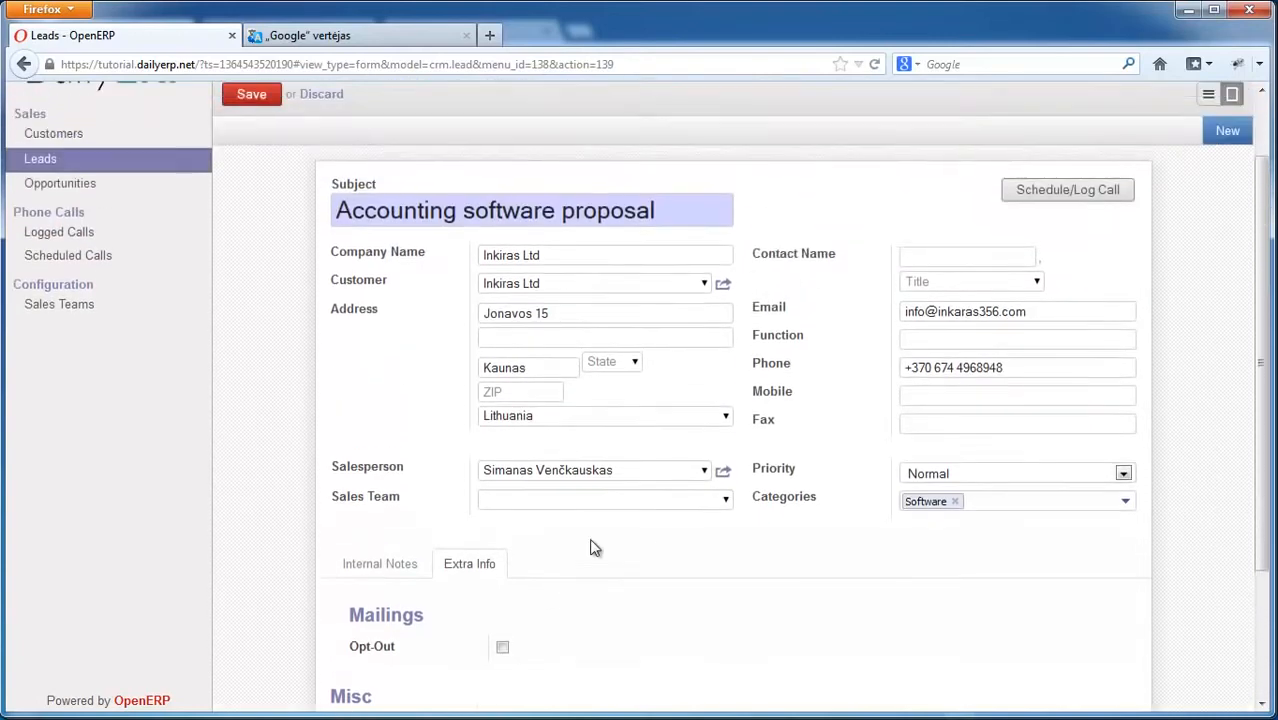
{"action": "scroll", "coordinate": [592, 540], "scroll_direction": "down", "scroll_amount": 2}
{"action": "scroll", "coordinate": [592, 540], "scroll_direction": "down", "scroll_amount": 1}
{"action": "scroll", "coordinate": [579, 543], "scroll_direction": "up", "scroll_amount": 3}
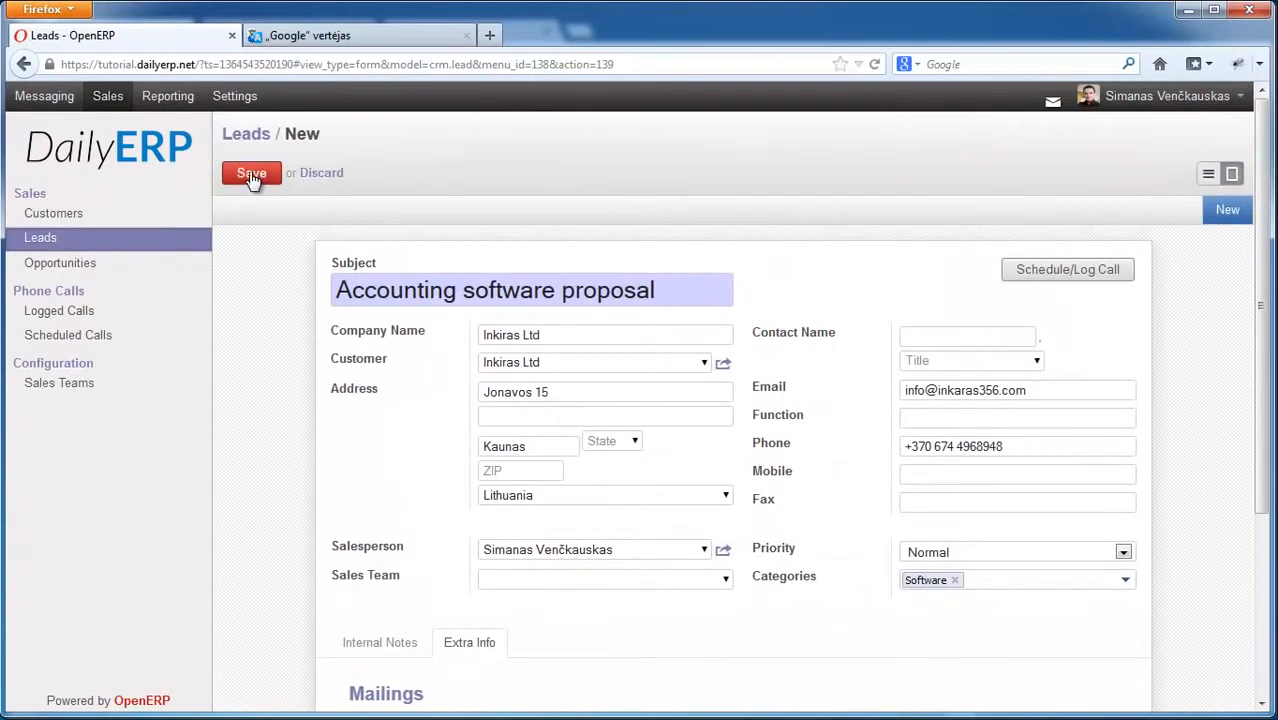
Step: Save the new lead, then reopen 'Accounting software proposal' from the Leads list
{"action": "left_click", "coordinate": [252, 174]}
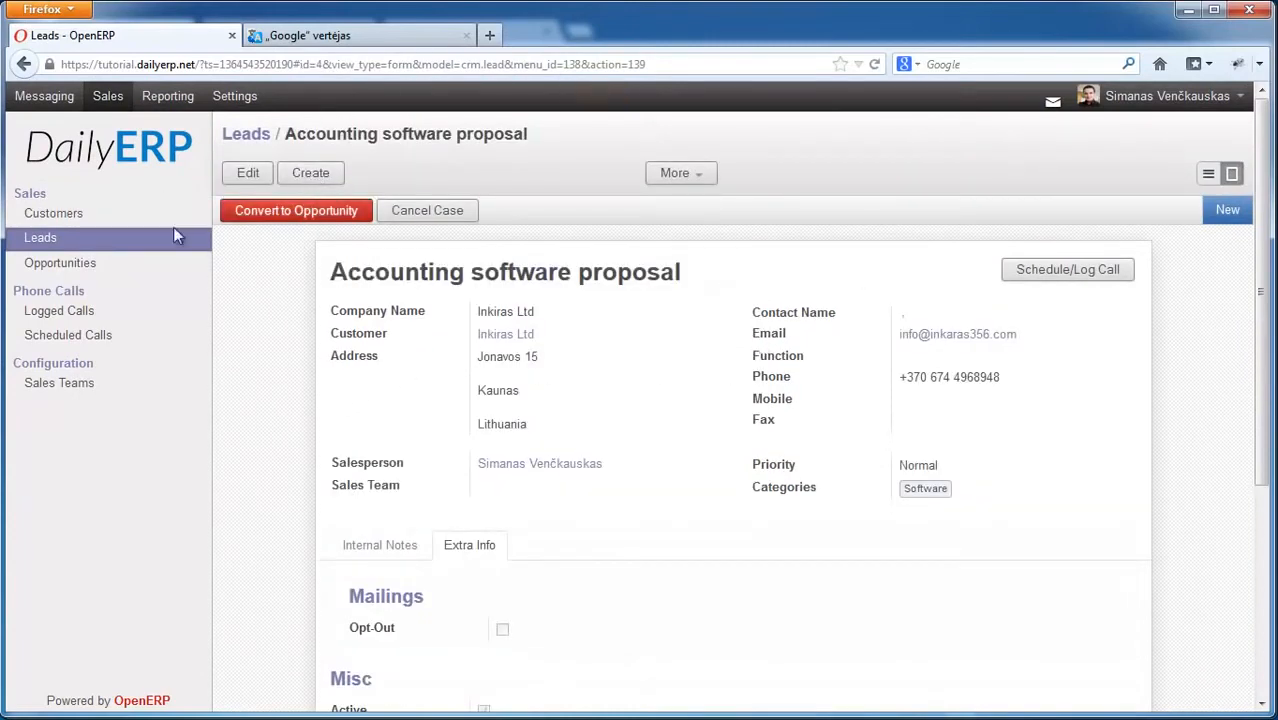
{"action": "left_click", "coordinate": [47, 245]}
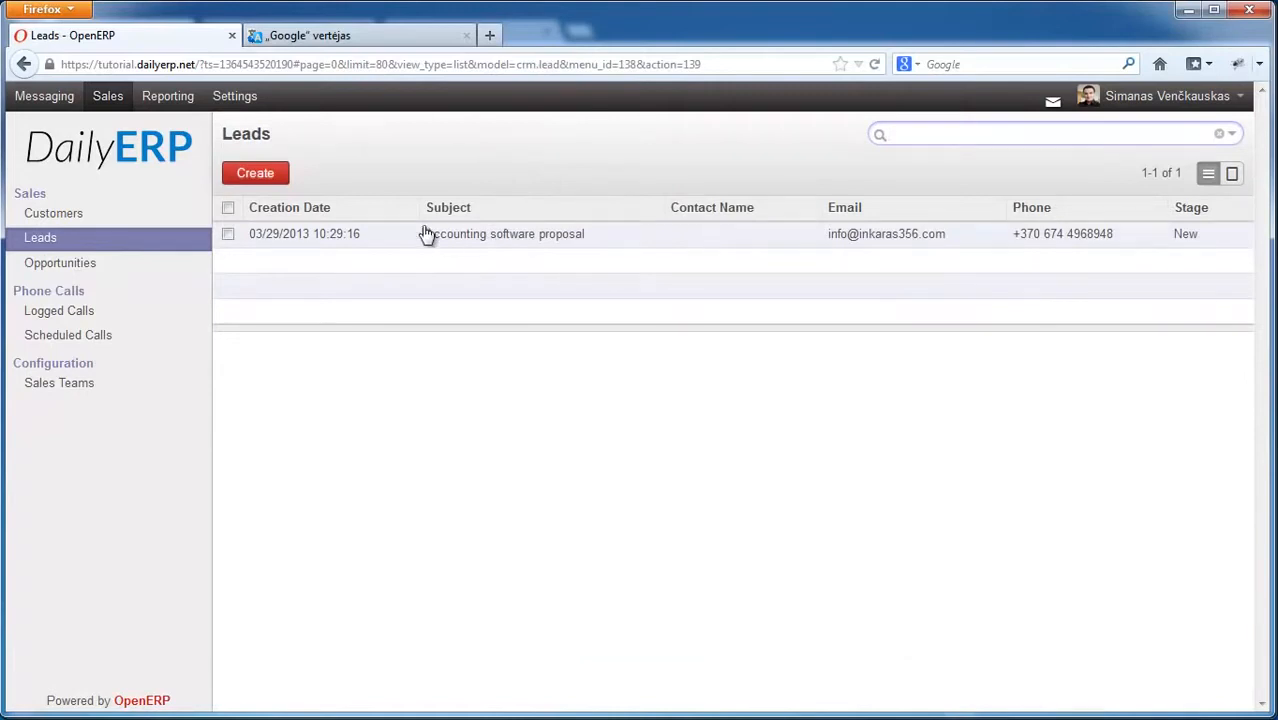
{"action": "left_click", "coordinate": [476, 240]}
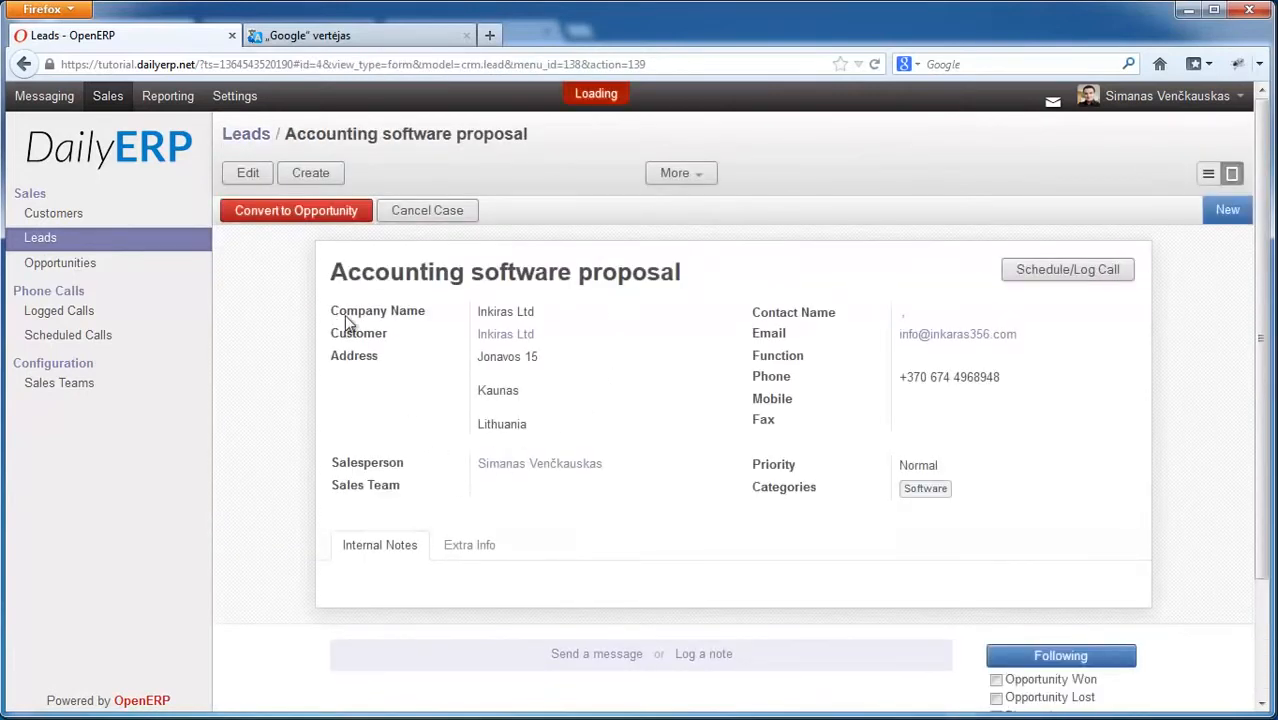
Step: Scroll through the lead's form and its history
{"action": "scroll", "coordinate": [1020, 524], "scroll_direction": "down", "scroll_amount": 2}
{"action": "scroll", "coordinate": [1000, 500], "scroll_direction": "up", "scroll_amount": 2}
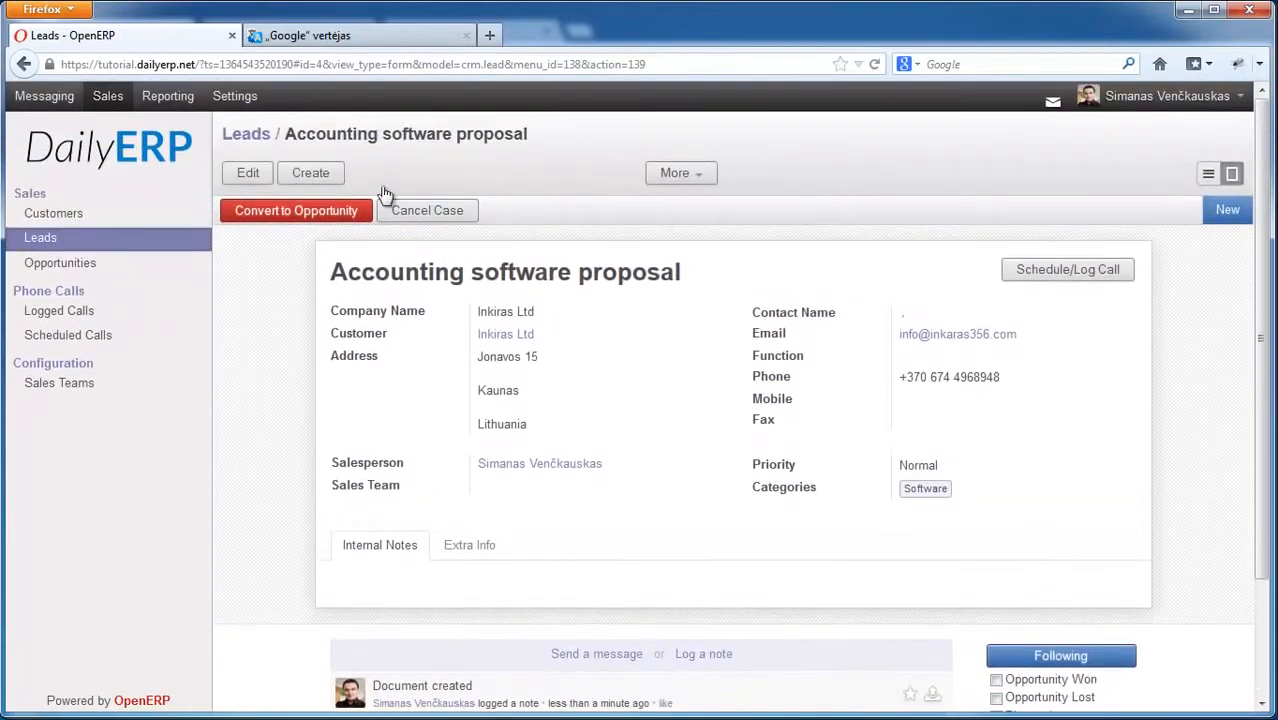
{"action": "scroll", "coordinate": [1262, 310], "scroll_direction": "down", "scroll_amount": 2}
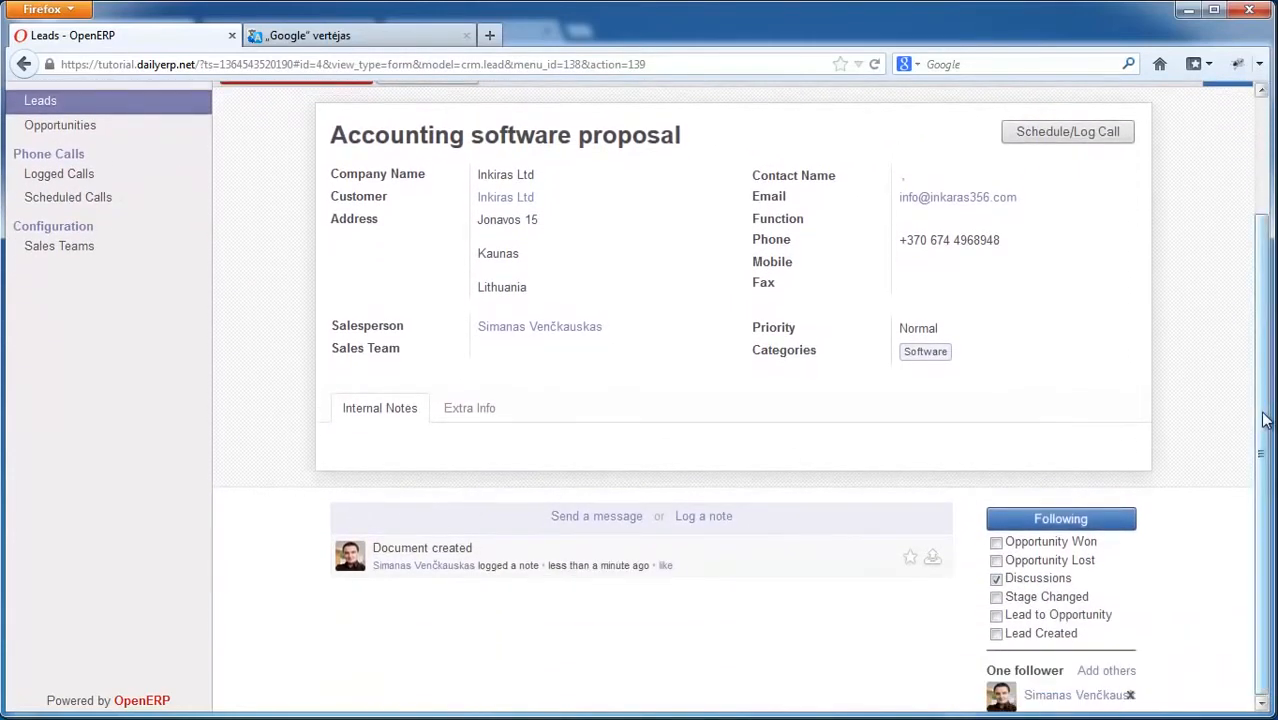
{"action": "scroll", "coordinate": [1266, 420], "scroll_direction": "up", "scroll_amount": 2}
{"action": "scroll", "coordinate": [1265, 480], "scroll_direction": "down", "scroll_amount": 2}
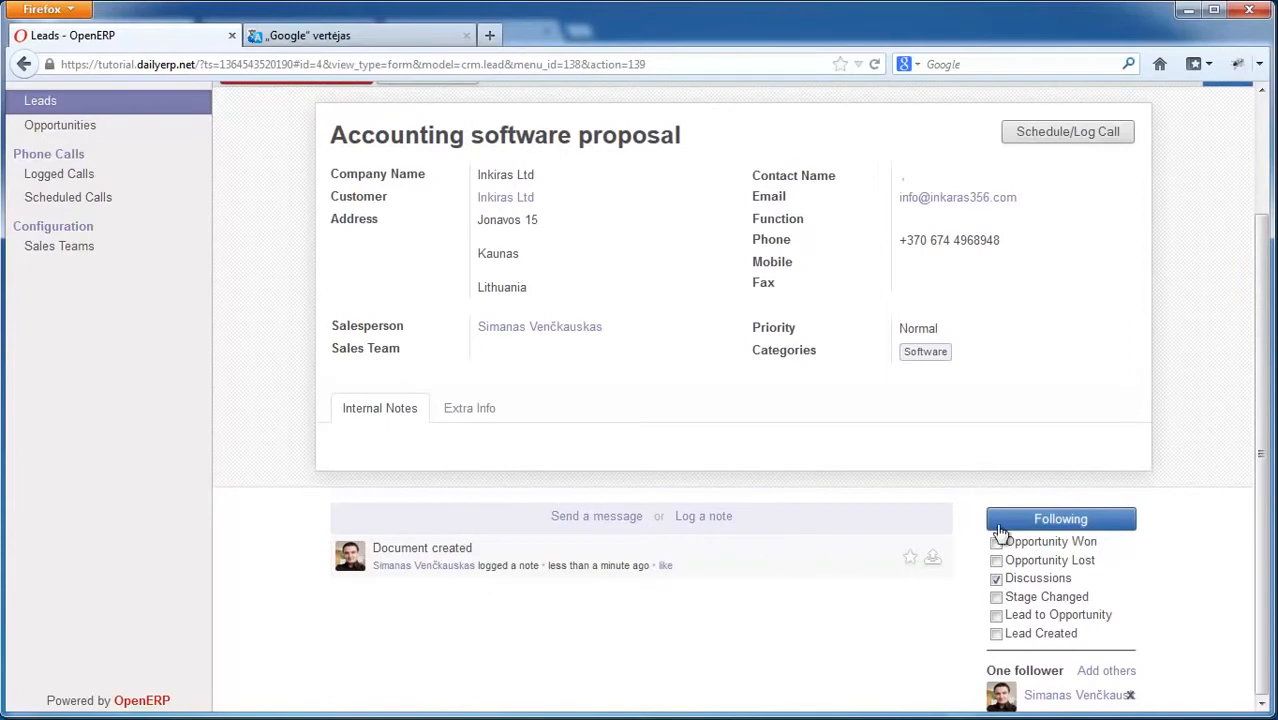
{"action": "left_click_drag", "start_coordinate": [1267, 442], "coordinate": [1266, 433]}
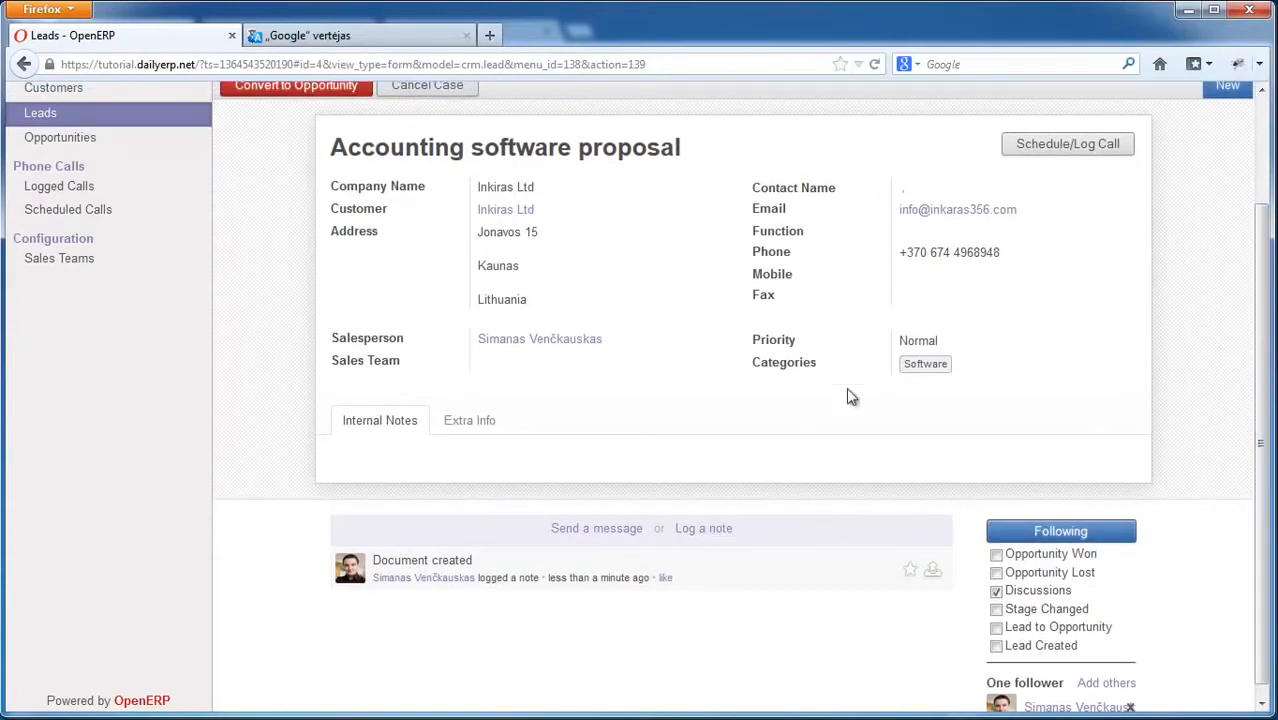
Step: Log the internal note 'I will contact this company on monday.' on the lead
{"action": "left_click", "coordinate": [694, 532]}
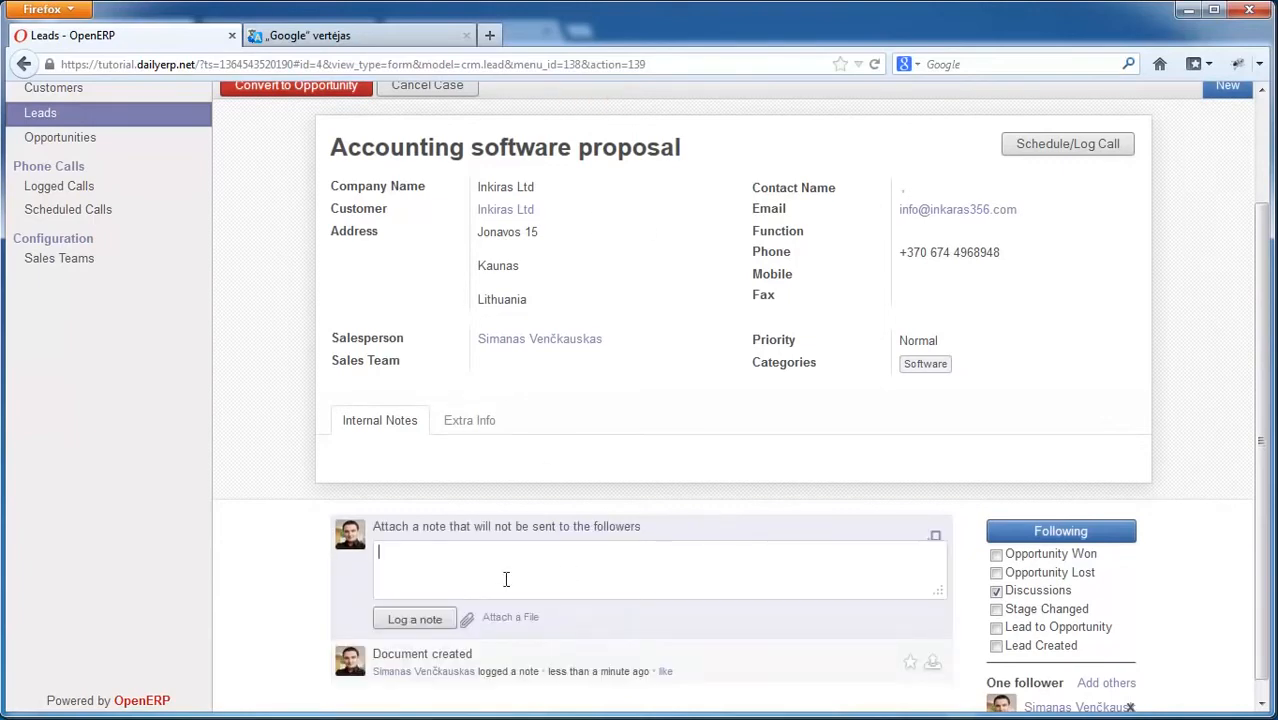
{"action": "type", "text": "I will contact this company on monday."}
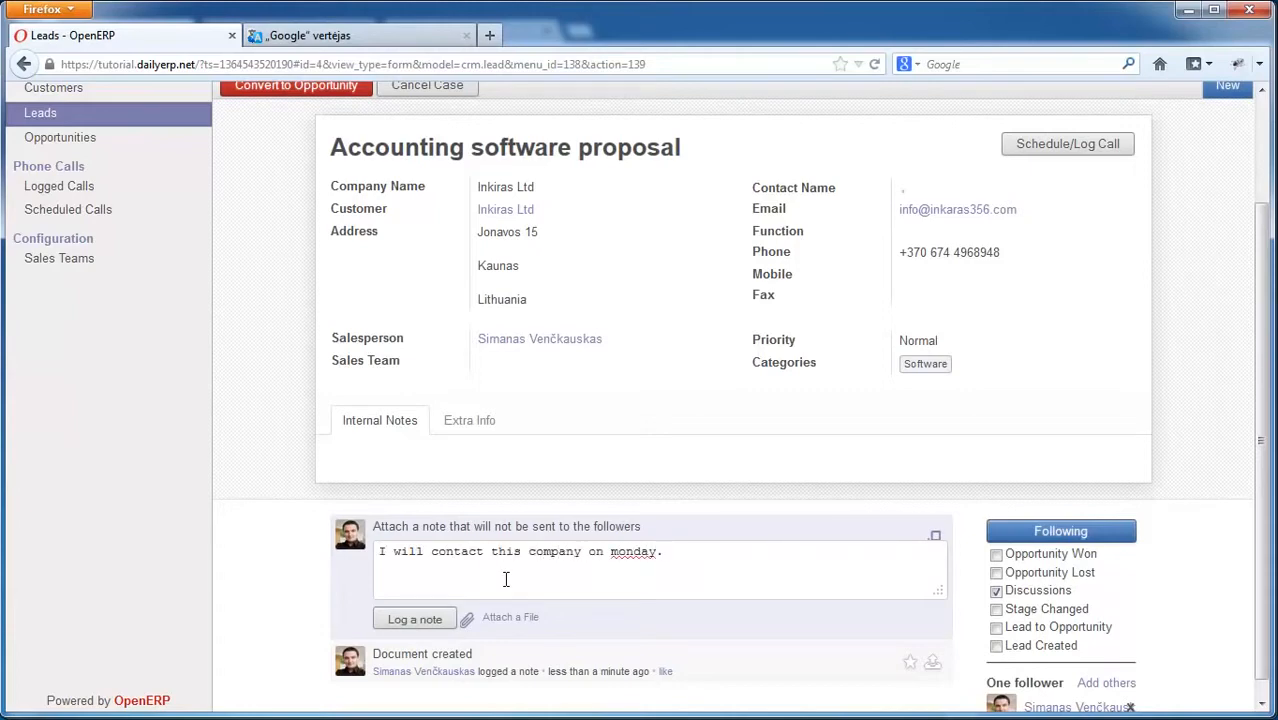
{"action": "left_click", "coordinate": [414, 619]}
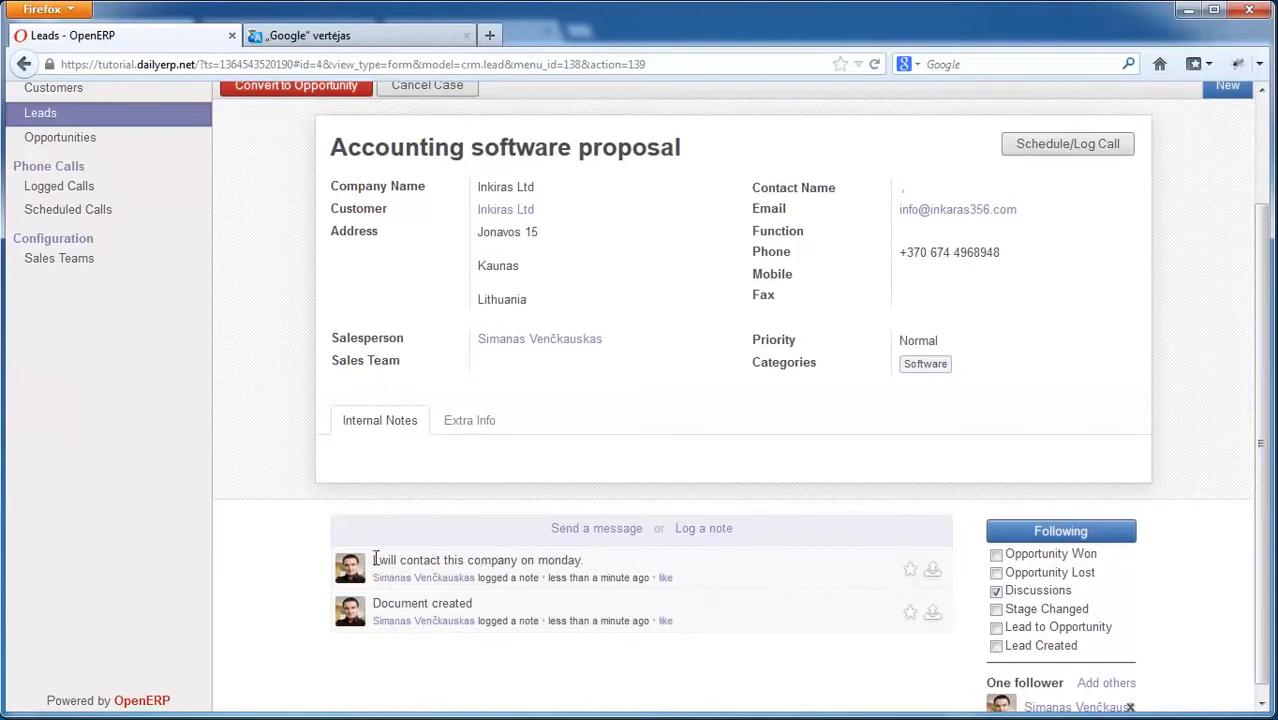
Step: Review the newly logged note in the lead's history
{"action": "left_click_drag", "start_coordinate": [381, 560], "coordinate": [494, 560]}
{"action": "left_click", "coordinate": [496, 560]}
{"action": "mouse_move", "coordinate": [1264, 461]}
{"action": "left_mouse_down"}
{"action": "mouse_move", "coordinate": [1265, 442]}
{"action": "mouse_move", "coordinate": [1264, 474]}
{"action": "left_mouse_up"}
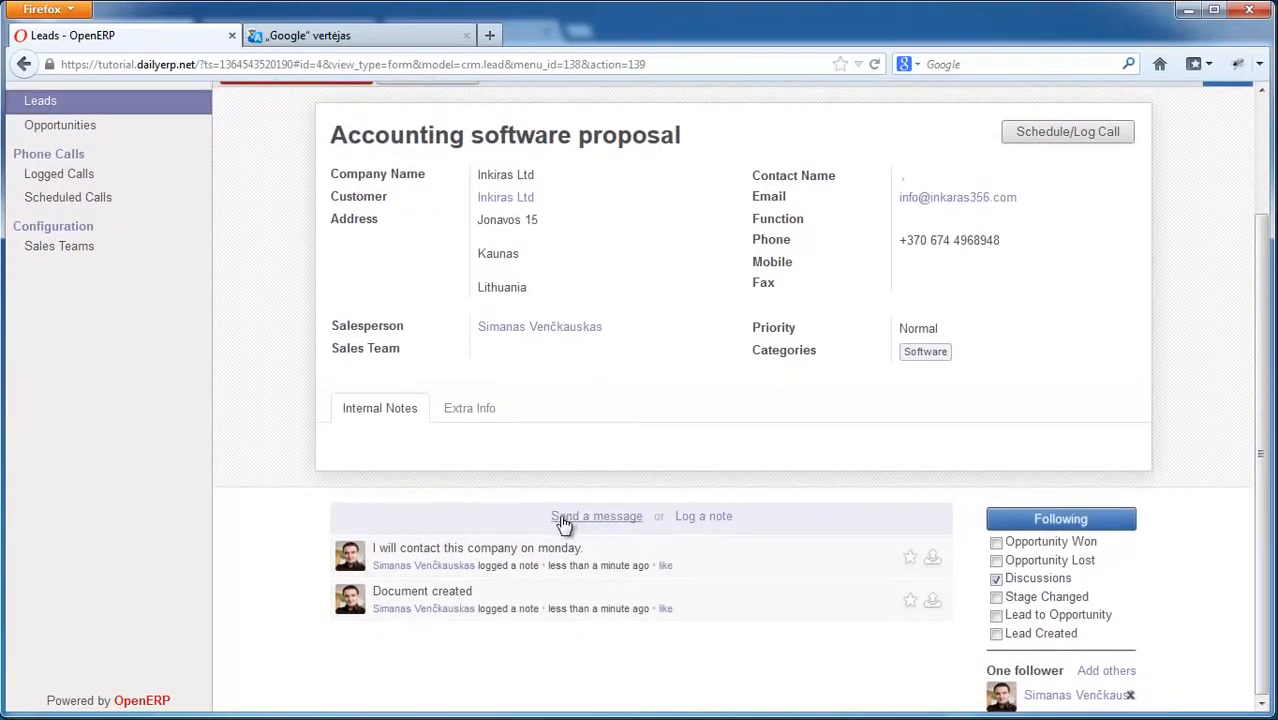
{"action": "left_click_drag", "start_coordinate": [1256, 460], "coordinate": [1252, 524]}
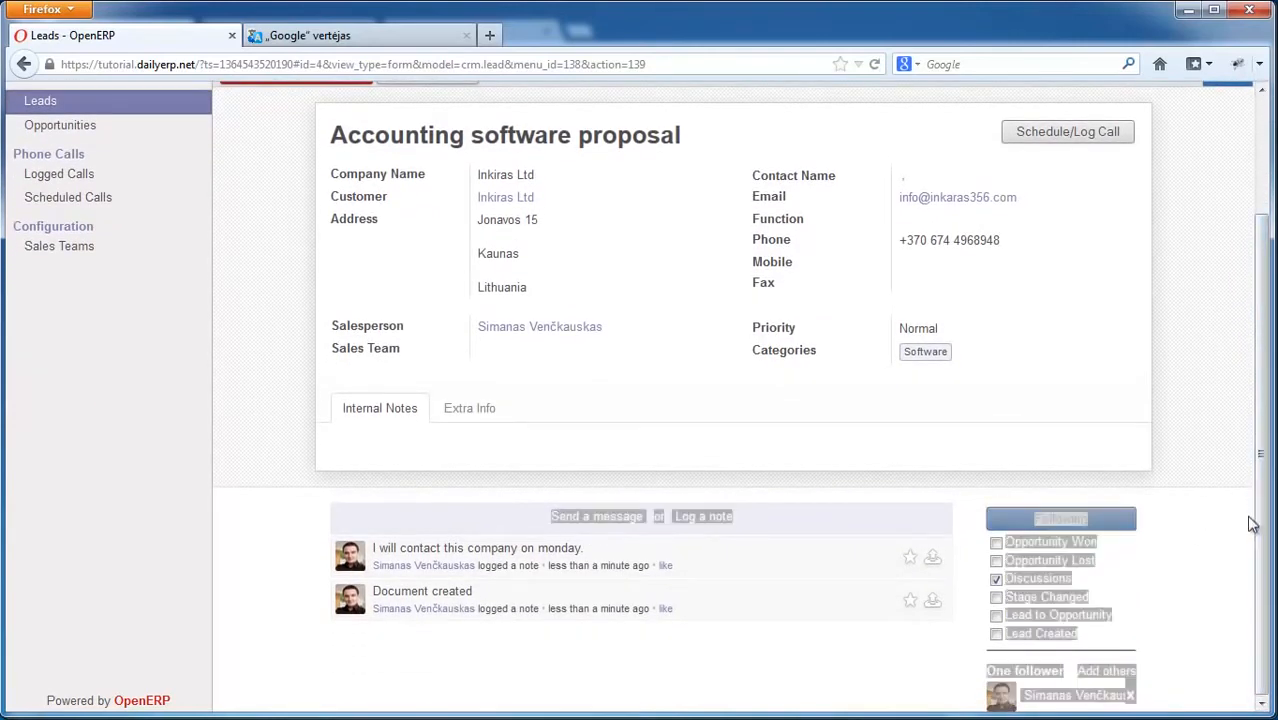
{"action": "left_click", "coordinate": [1236, 620]}
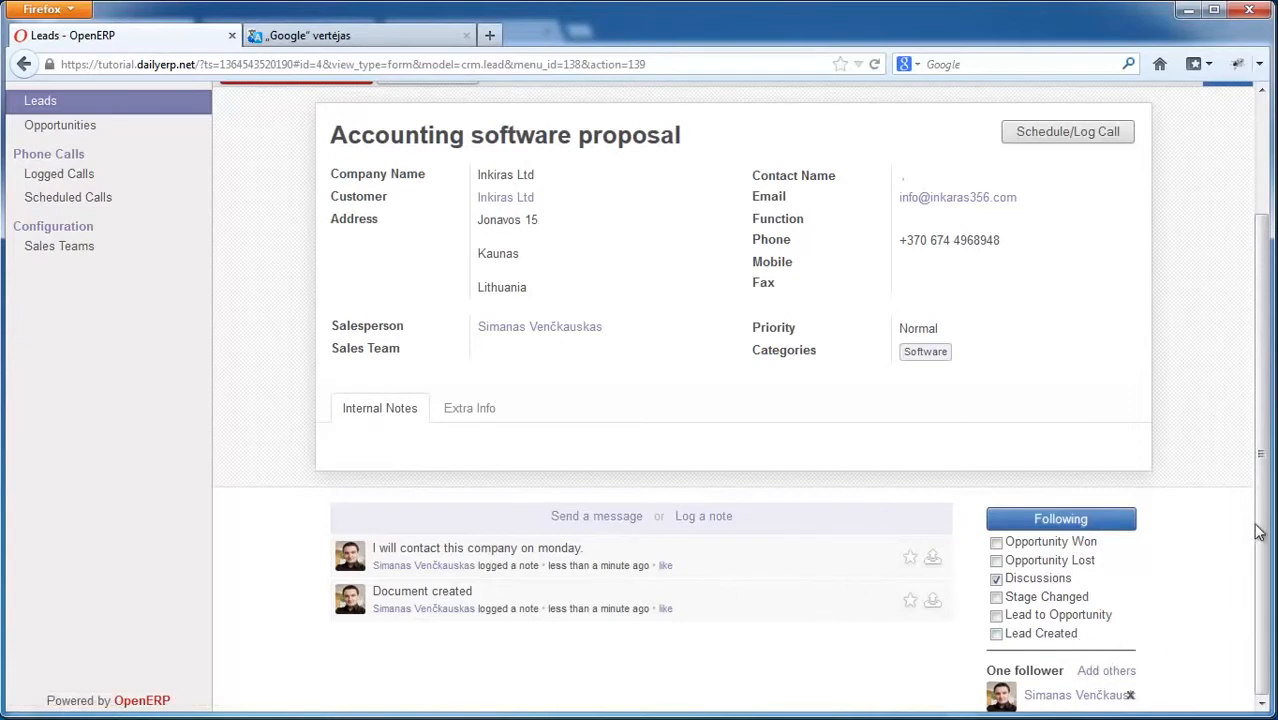
{"action": "mouse_move", "coordinate": [1260, 537]}
{"action": "left_mouse_down"}
{"action": "mouse_move", "coordinate": [1263, 506]}
{"action": "mouse_move", "coordinate": [1267, 553]}
{"action": "left_mouse_up"}
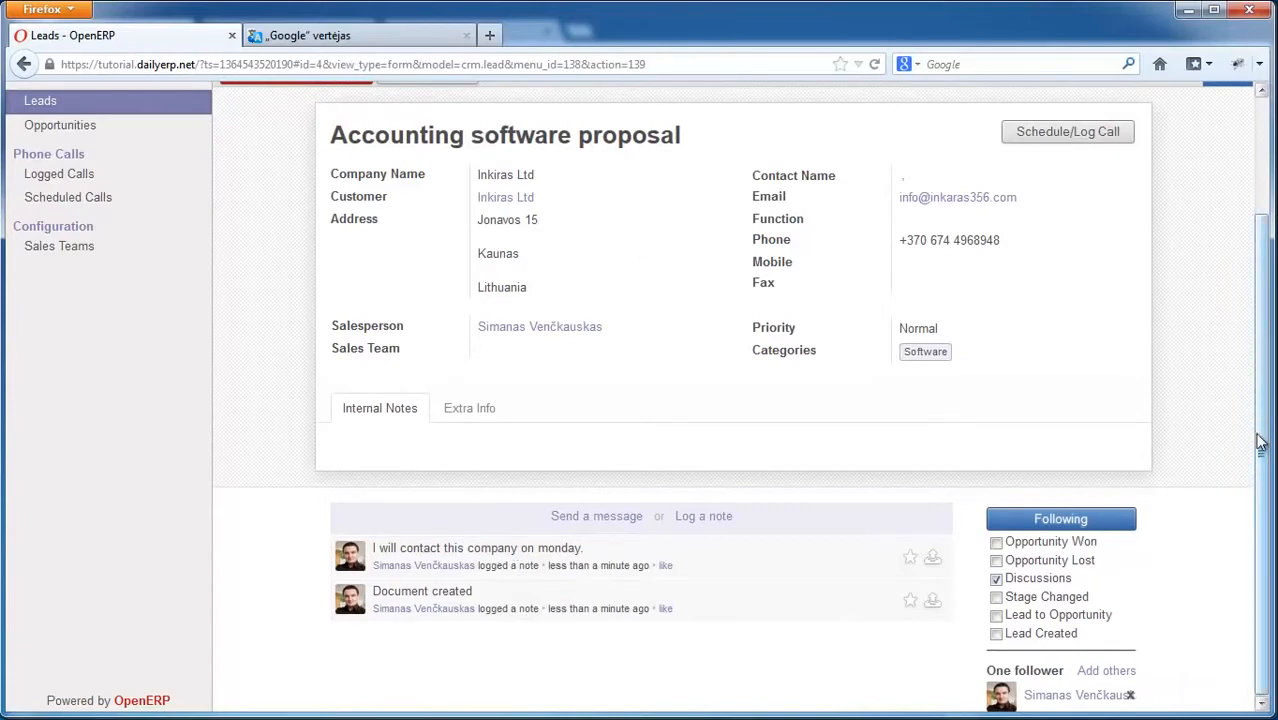
{"action": "scroll", "coordinate": [1258, 427], "scroll_direction": "up", "scroll_amount": 2}
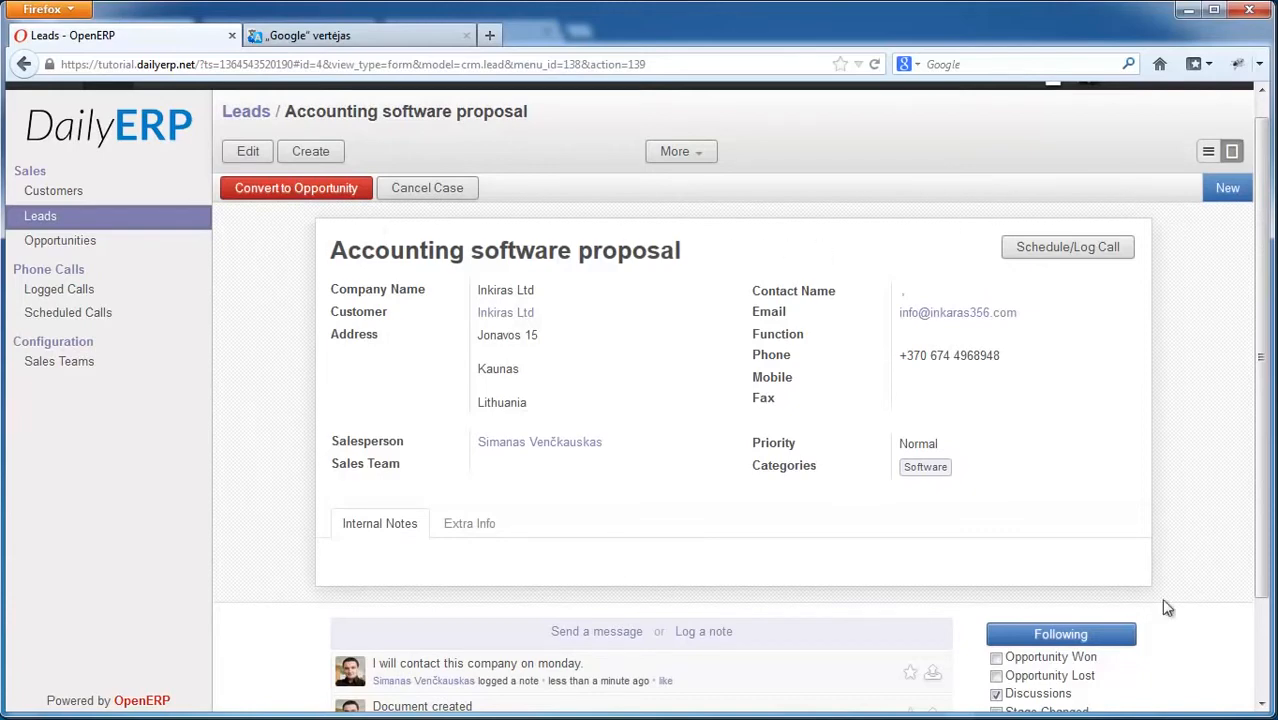
Step: Keep 'Convert to opportunity' and 'Link to an existing customer' (Inkiras Ltd), then create the opportunity
{"action": "left_click", "coordinate": [274, 192]}
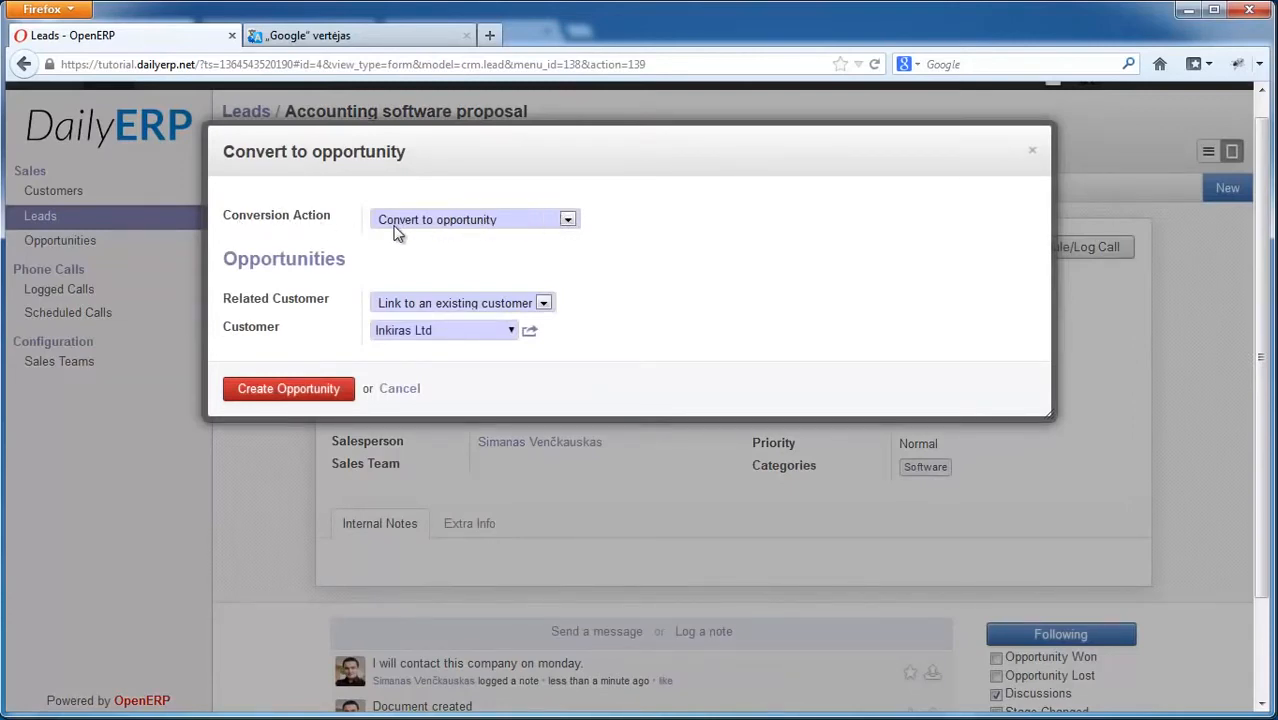
{"action": "left_click", "coordinate": [472, 222]}
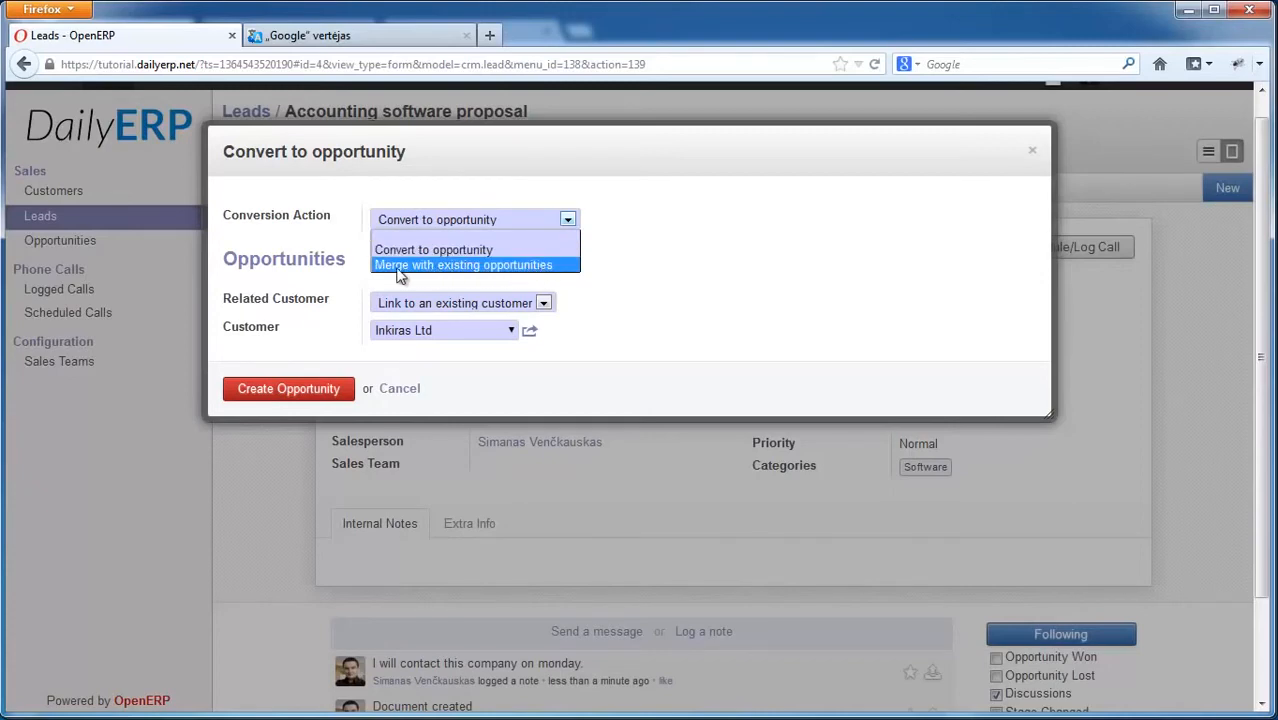
{"action": "left_click", "coordinate": [443, 252]}
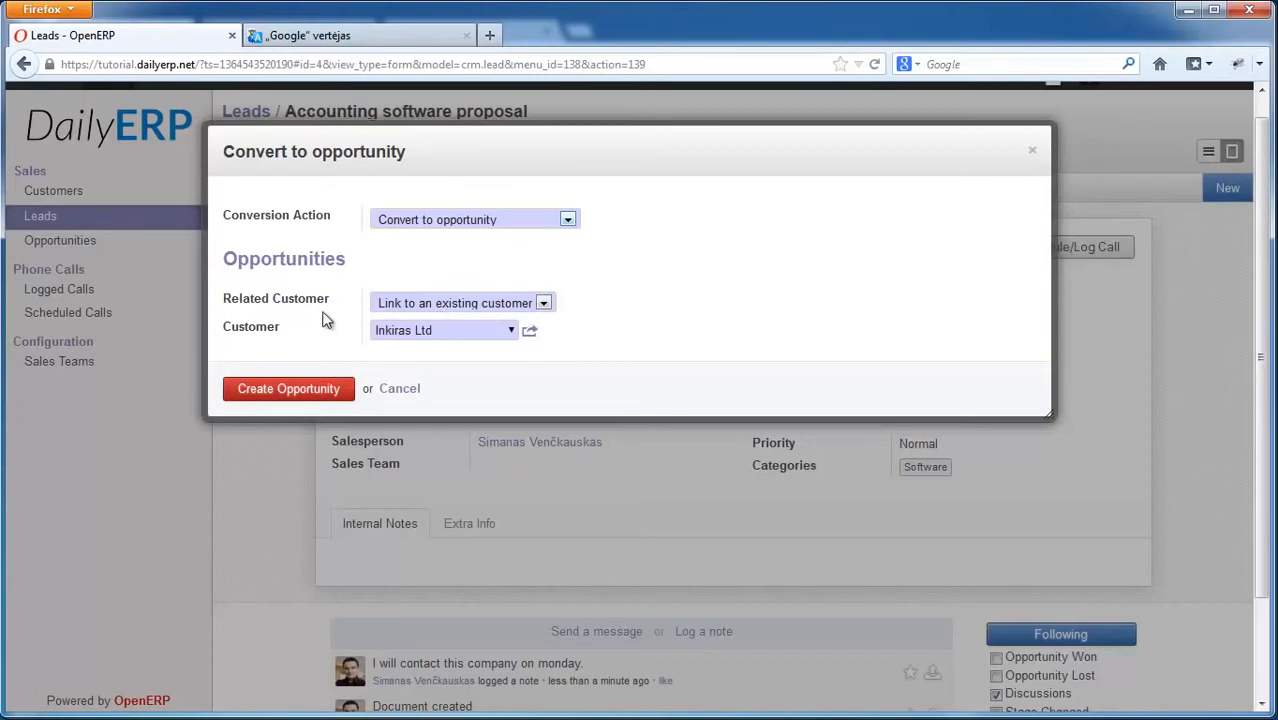
{"action": "left_click", "coordinate": [445, 303]}
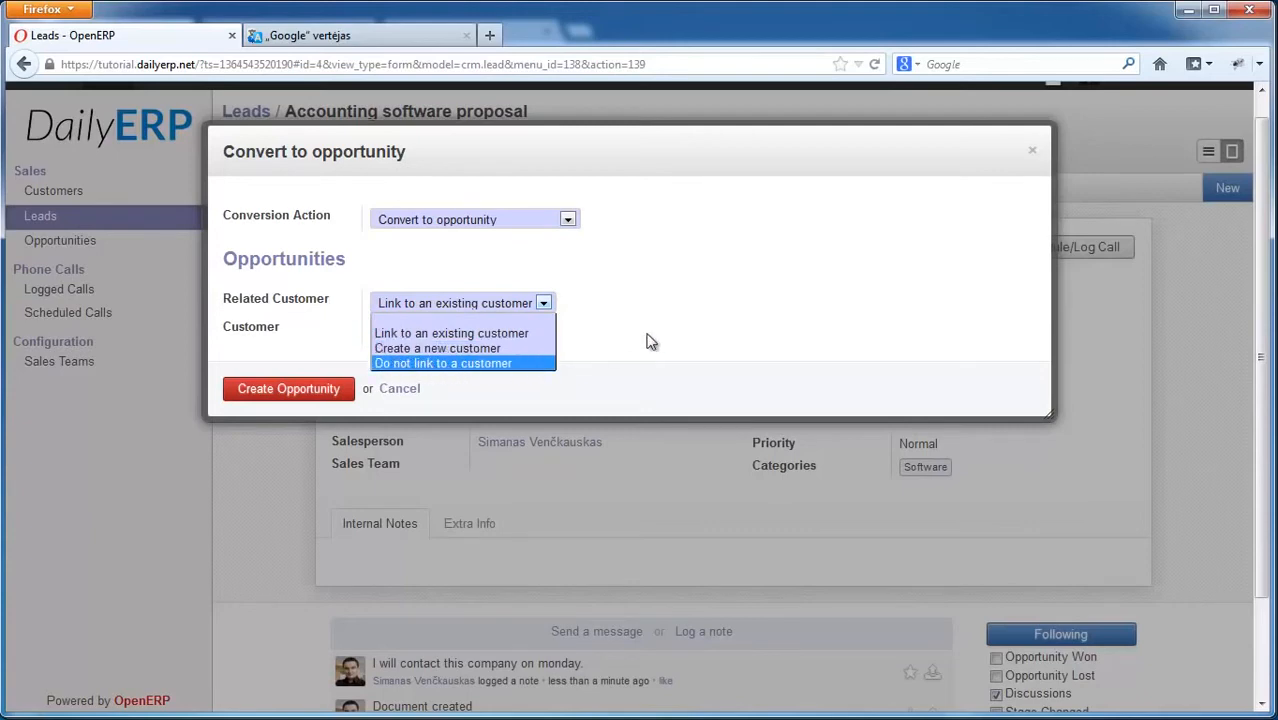
{"action": "left_click", "coordinate": [708, 342]}
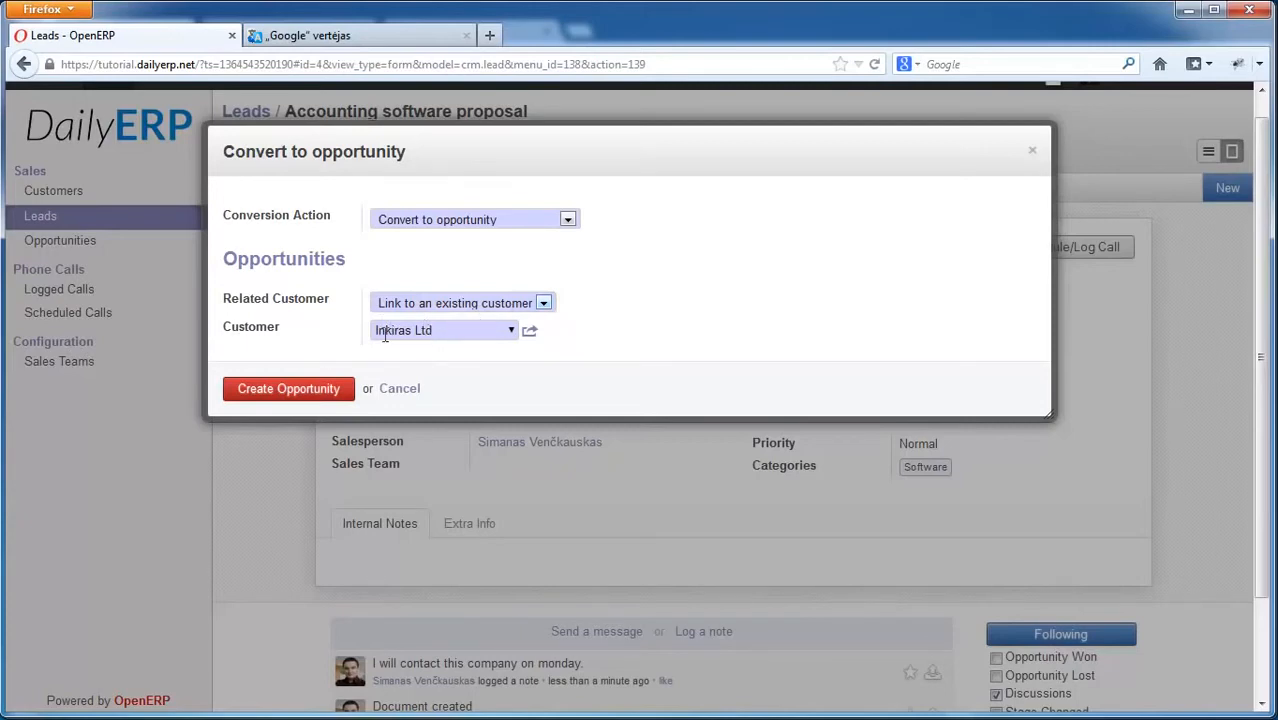
{"action": "left_click", "coordinate": [286, 395]}
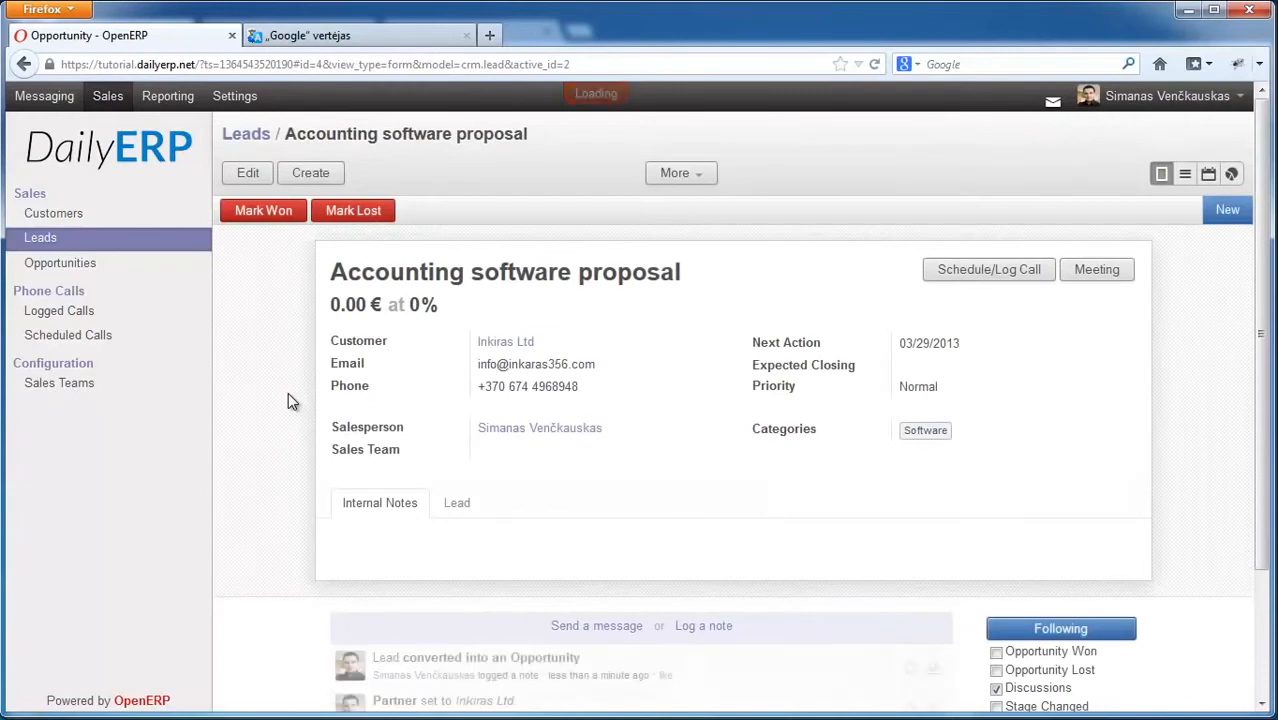
Step: Confirm the Leads list is empty, then view the Opportunities kanban pipeline
{"action": "left_click", "coordinate": [52, 244]}
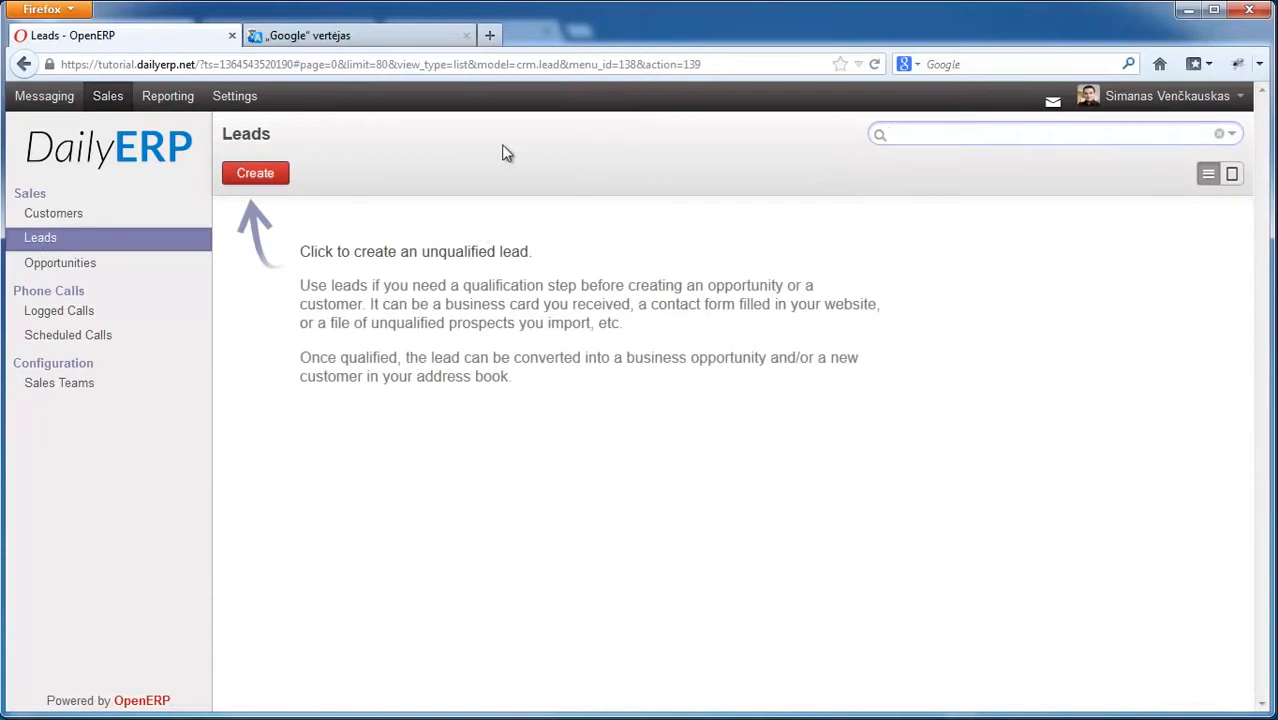
{"action": "left_click", "coordinate": [68, 266]}
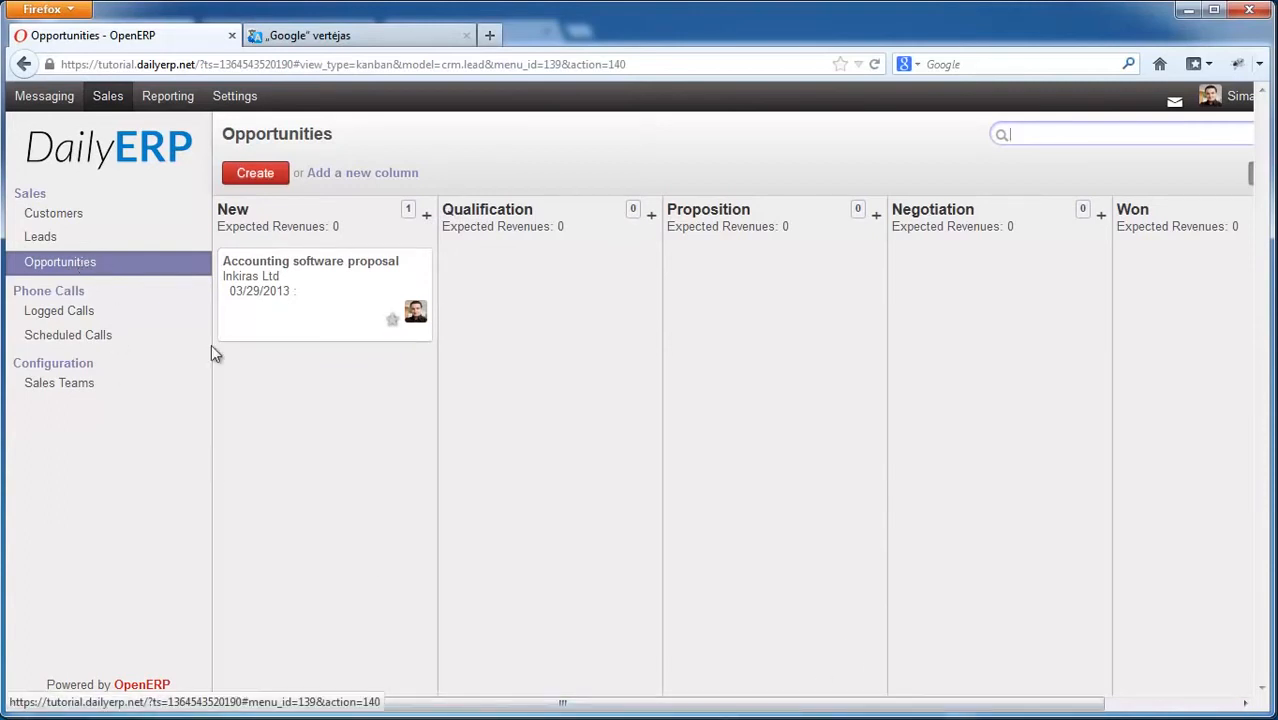
{"action": "left_click_drag", "start_coordinate": [559, 702], "coordinate": [740, 706]}
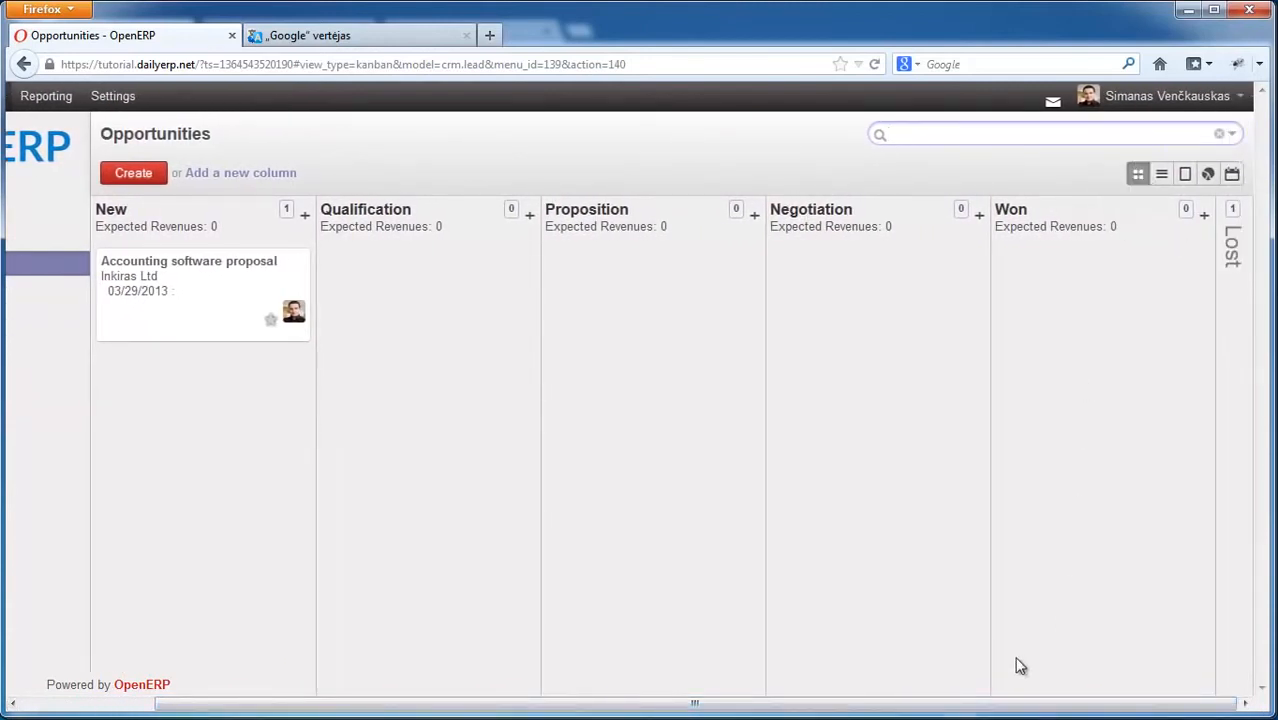
{"action": "left_click", "coordinate": [1162, 177]}
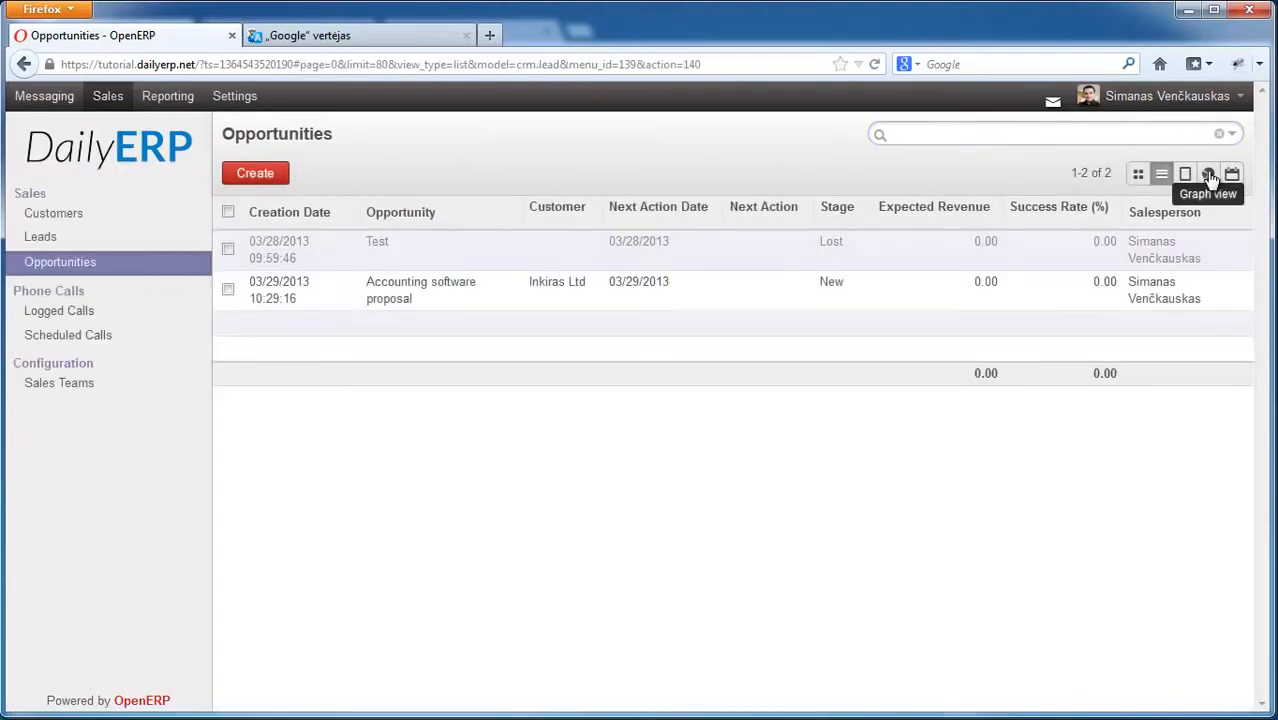
{"action": "left_click", "coordinate": [1209, 175]}
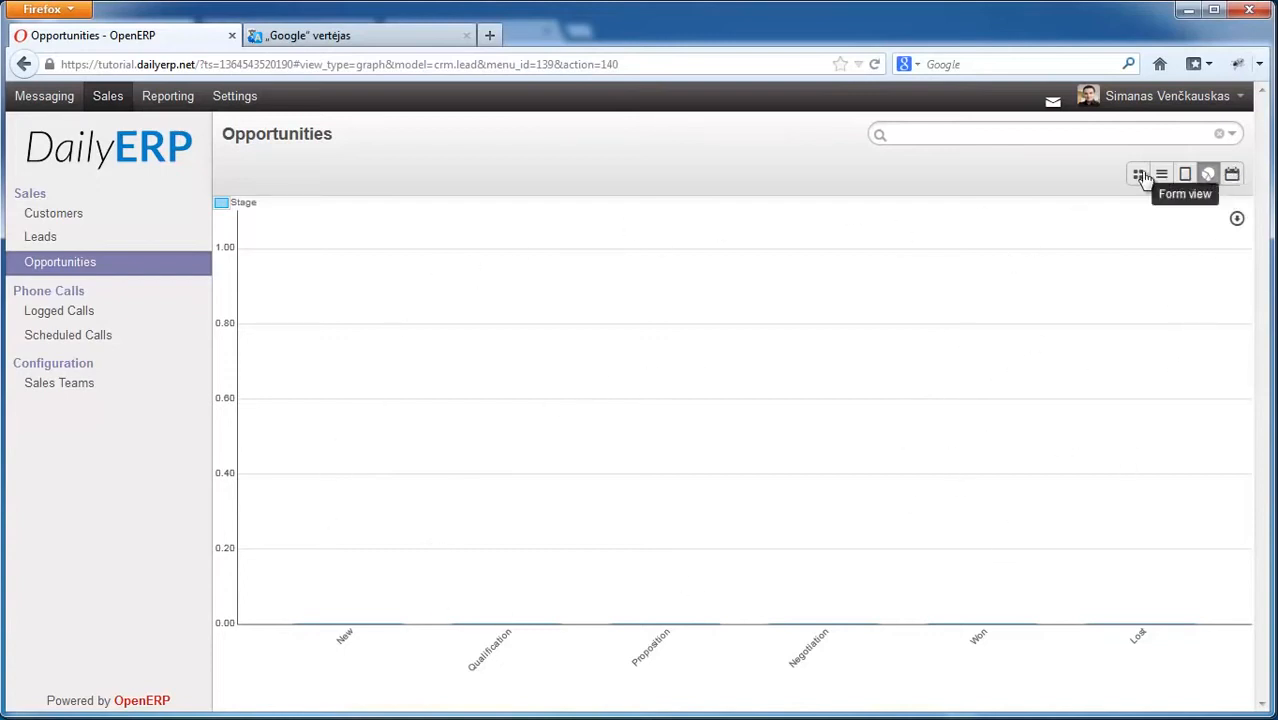
{"action": "left_click", "coordinate": [1230, 175]}
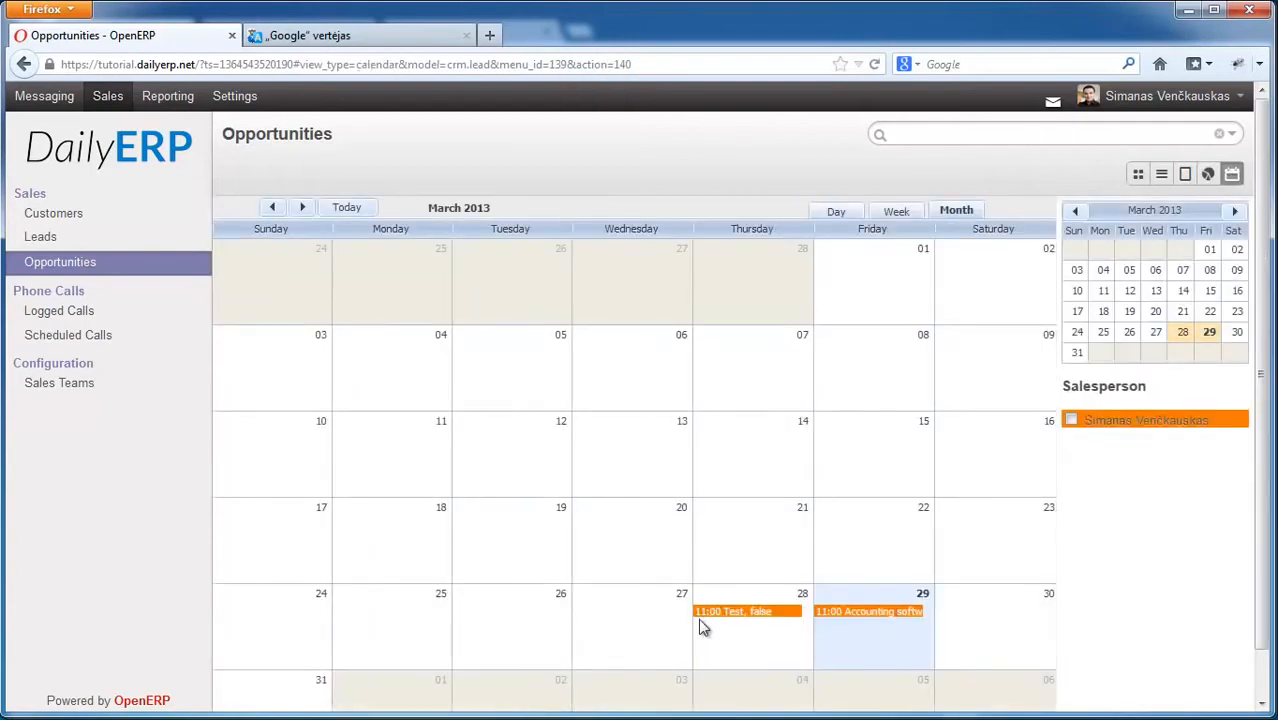
{"action": "left_click", "coordinate": [1137, 176]}
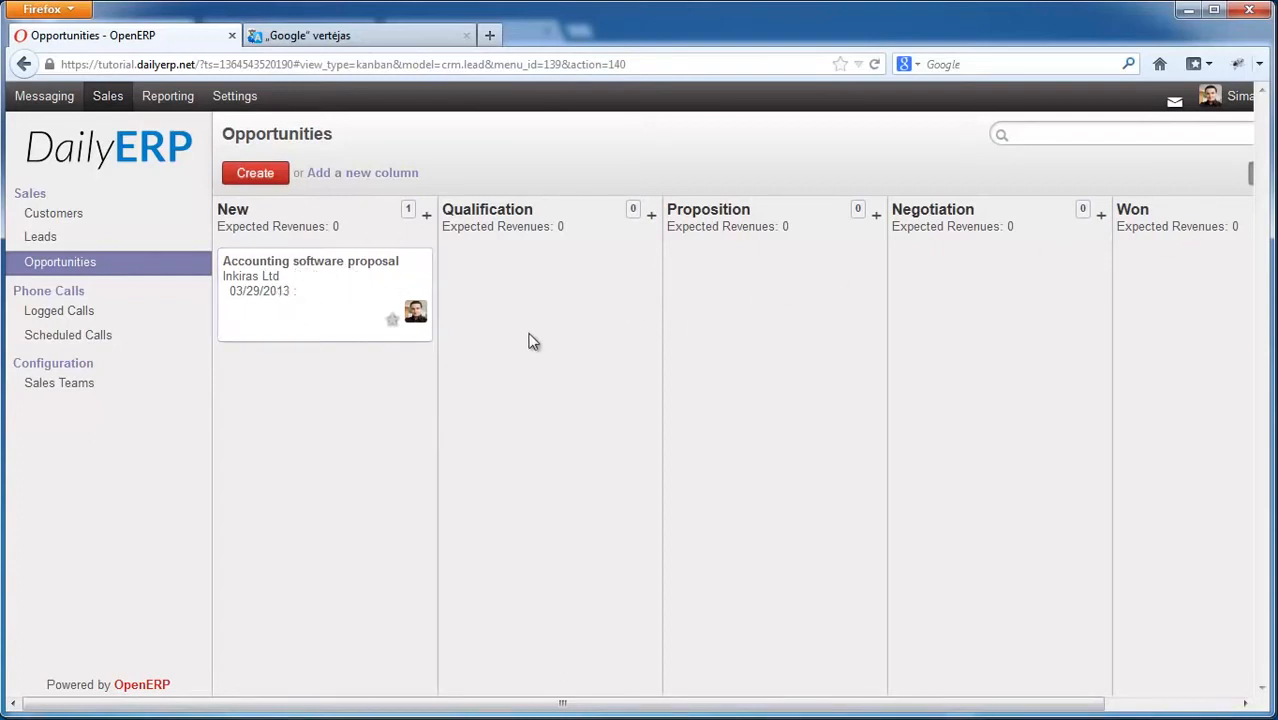
Step: Move the Accounting software proposal card forward through the Qualification and Proposition stages
{"action": "left_click_drag", "start_coordinate": [341, 287], "coordinate": [535, 305]}
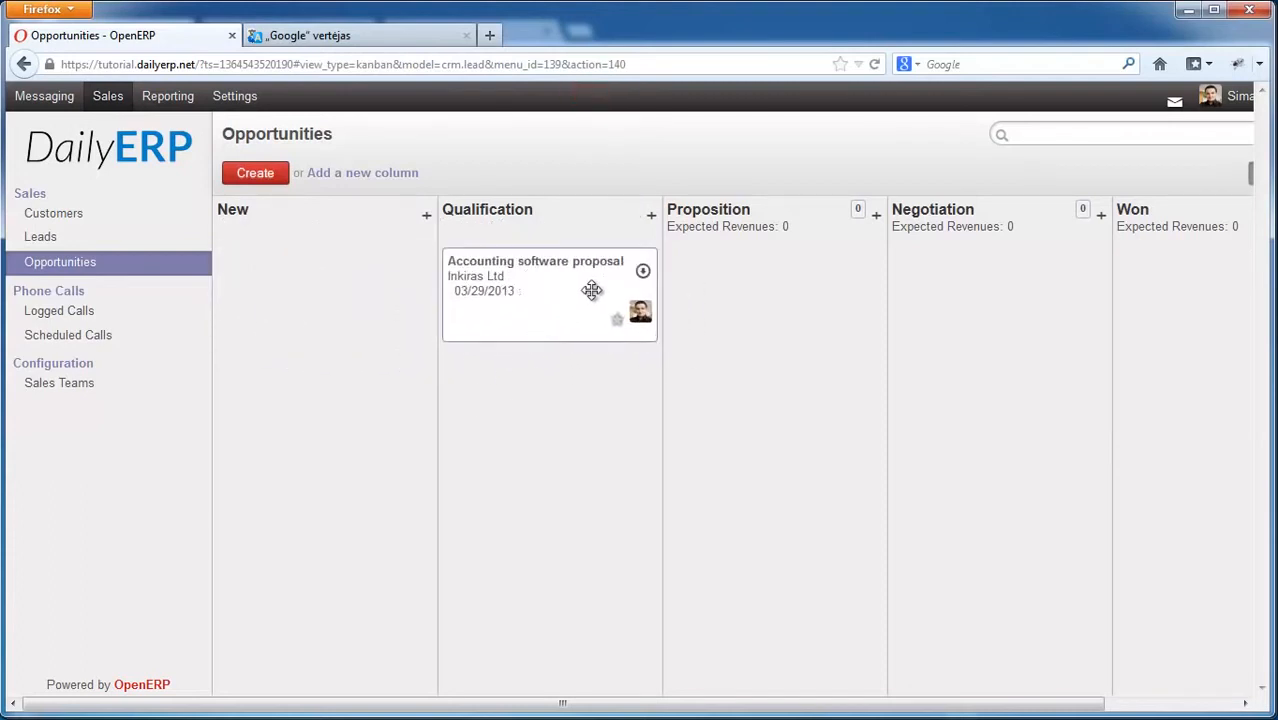
{"action": "left_click_drag", "start_coordinate": [622, 304], "coordinate": [978, 312]}
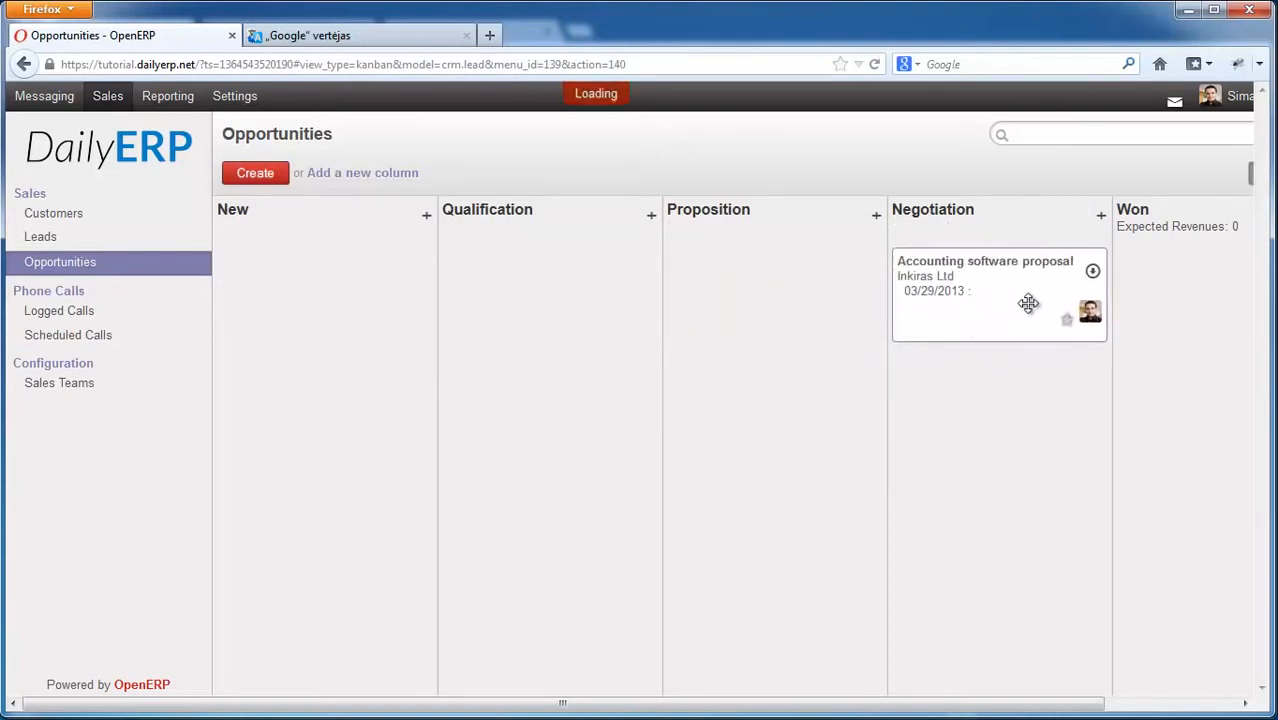
{"action": "left_click_drag", "start_coordinate": [945, 707], "coordinate": [1090, 707]}
Step: Drag the card from Negotiation back into the New column
{"action": "mouse_move", "coordinate": [862, 290]}
{"action": "left_mouse_down"}
{"action": "mouse_move", "coordinate": [1027, 305]}
{"action": "mouse_move", "coordinate": [868, 302]}
{"action": "left_mouse_up"}
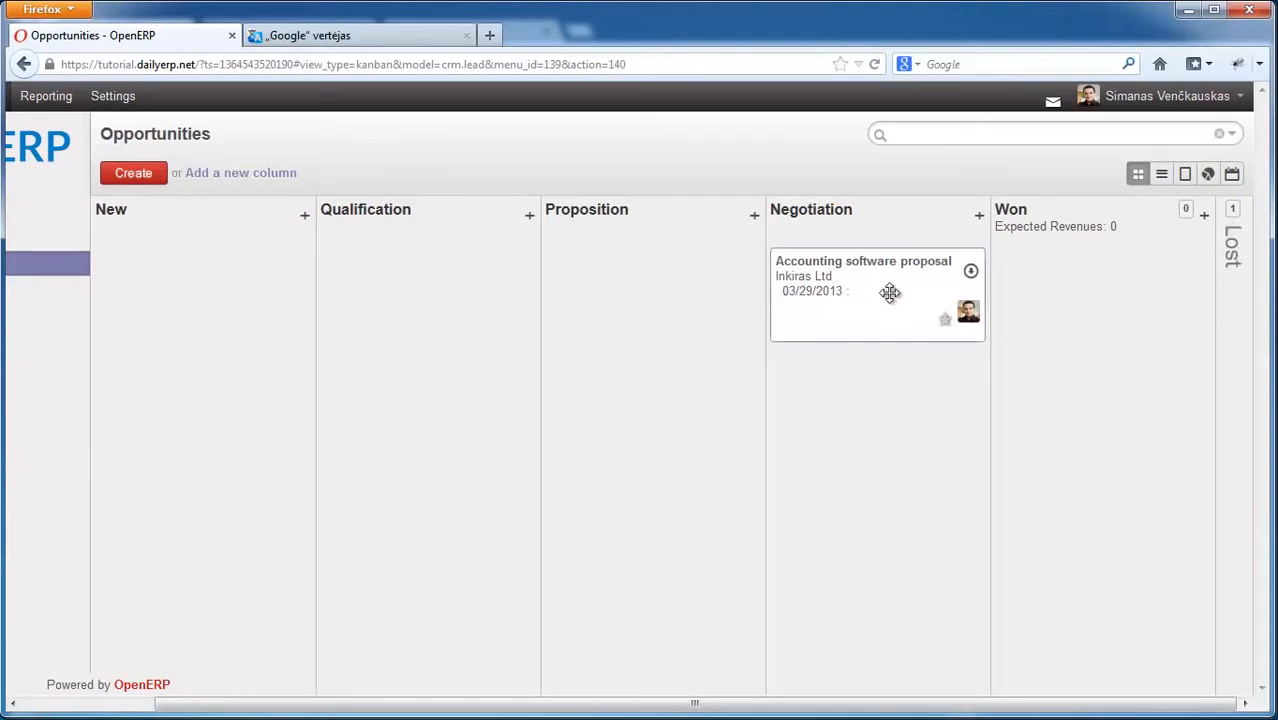
{"action": "left_click_drag", "start_coordinate": [890, 291], "coordinate": [210, 300]}
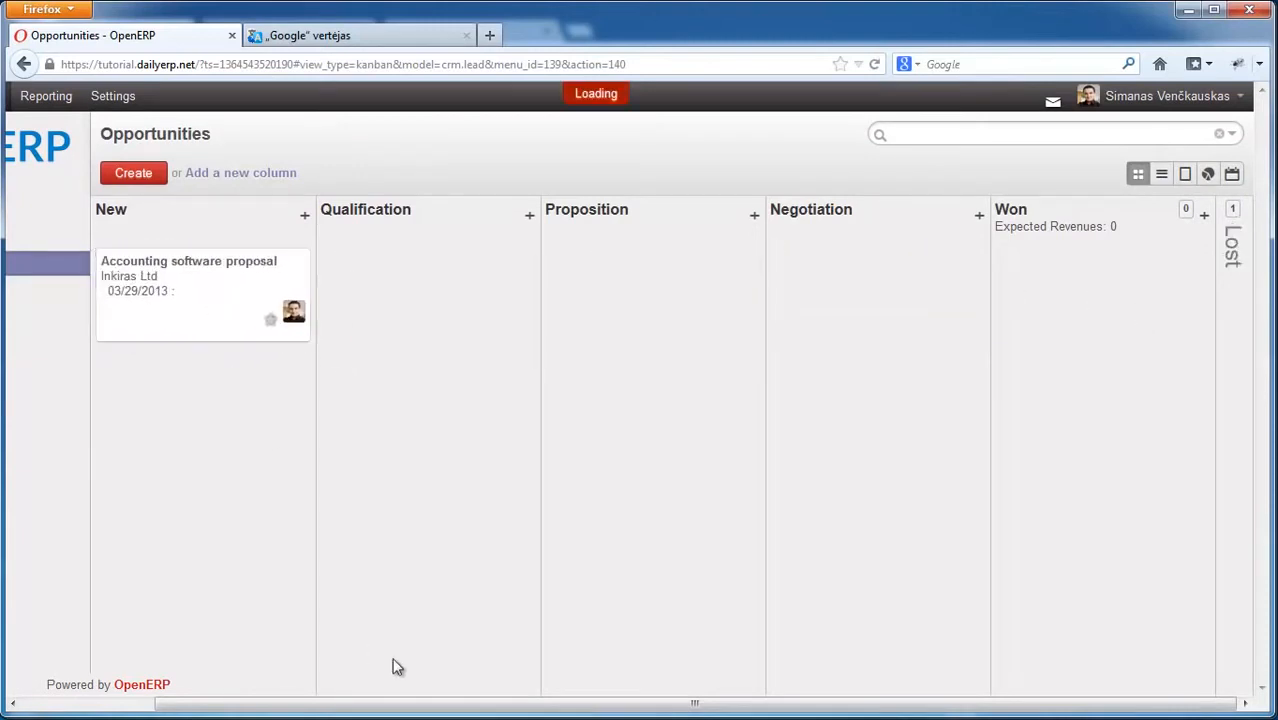
{"action": "left_click_drag", "start_coordinate": [419, 703], "coordinate": [207, 700]}
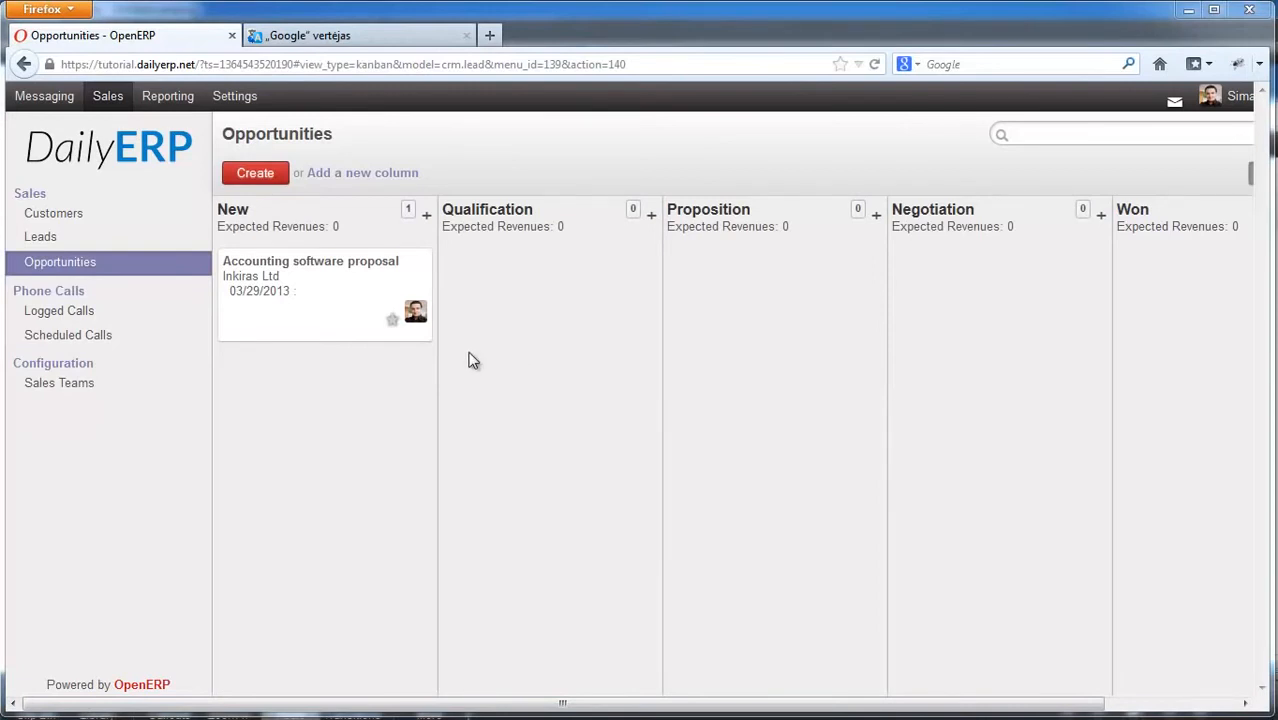
Step: Toggle the card's priority mark on and off, then colour the card yellow
{"action": "left_click", "coordinate": [393, 322]}
{"action": "left_click", "coordinate": [393, 322]}
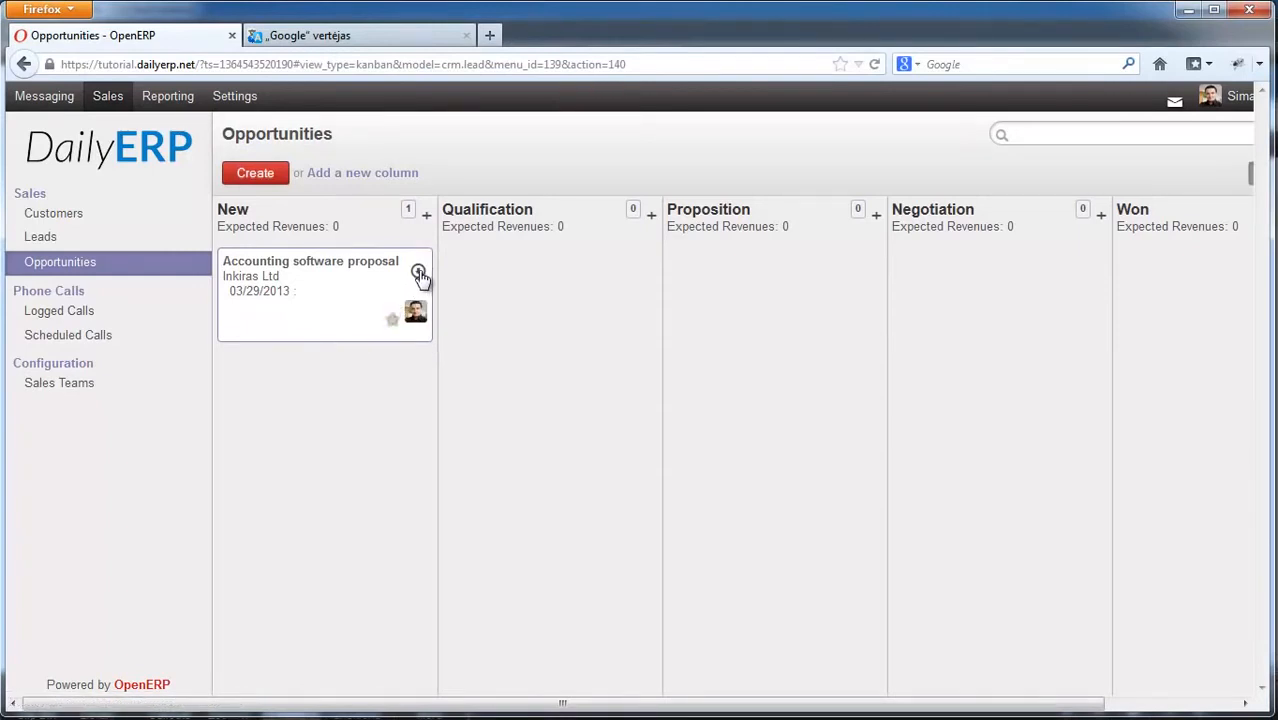
{"action": "left_click", "coordinate": [418, 273]}
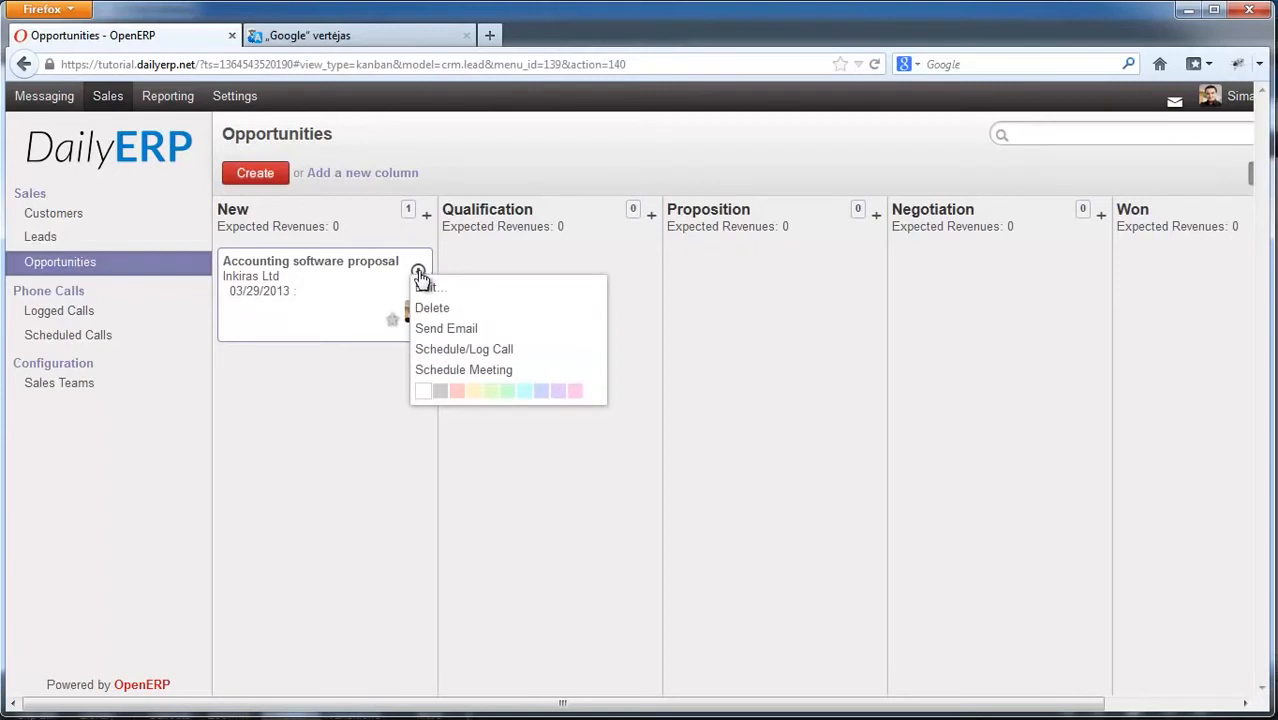
{"action": "left_click", "coordinate": [474, 393]}
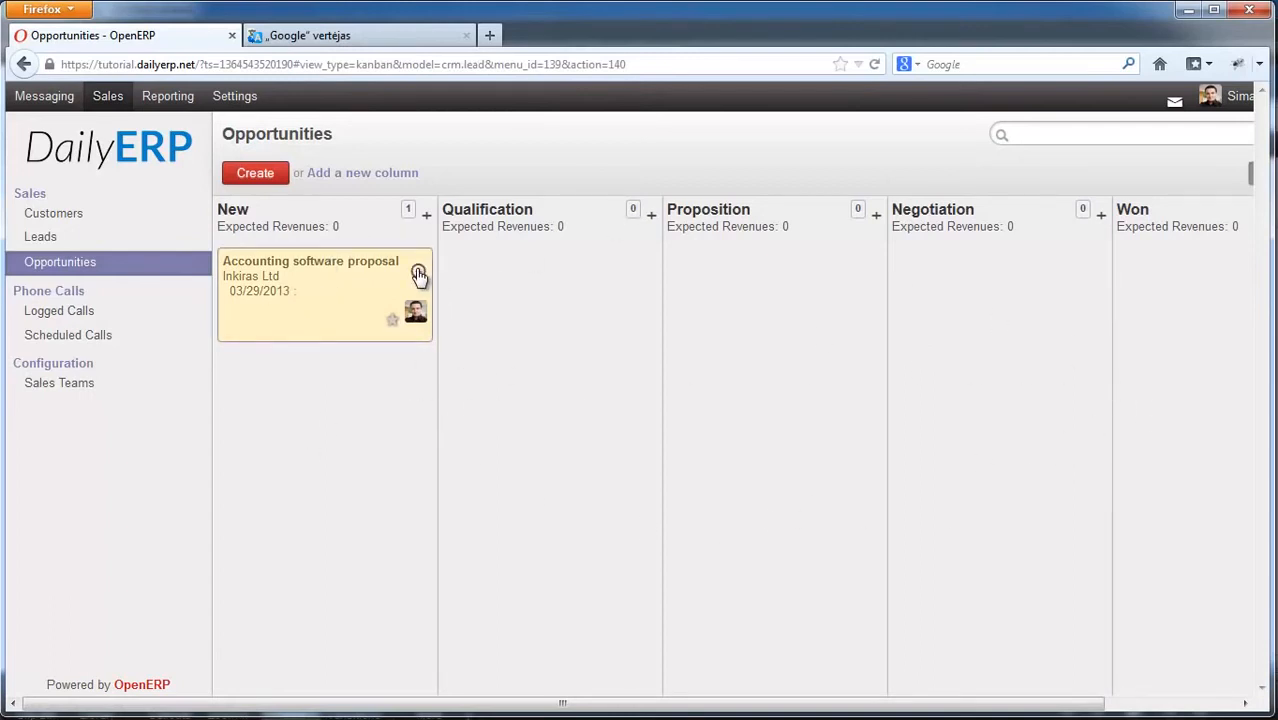
Step: Open the opportunity in edit mode, then return to the opportunities board
{"action": "left_click", "coordinate": [418, 274]}
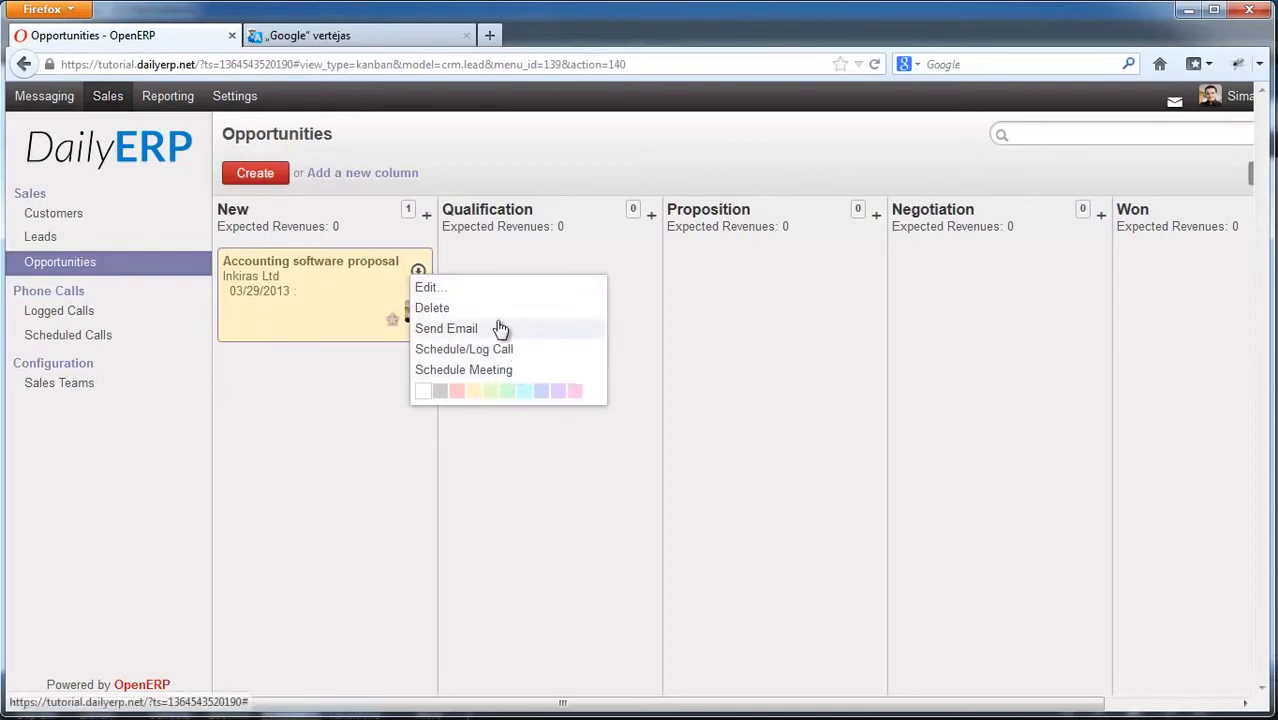
{"action": "left_click", "coordinate": [445, 288]}
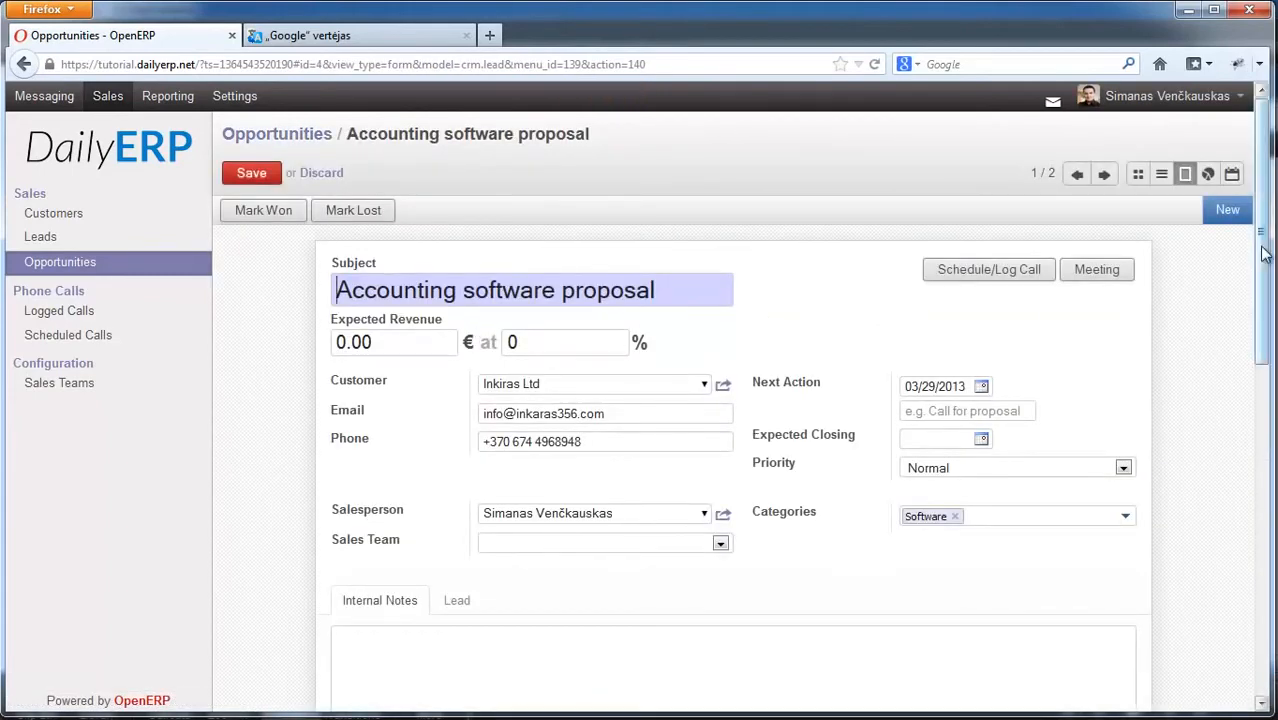
{"action": "mouse_move", "coordinate": [1264, 252]}
{"action": "left_mouse_down"}
{"action": "mouse_move", "coordinate": [1262, 356]}
{"action": "mouse_move", "coordinate": [1262, 264]}
{"action": "left_mouse_up"}
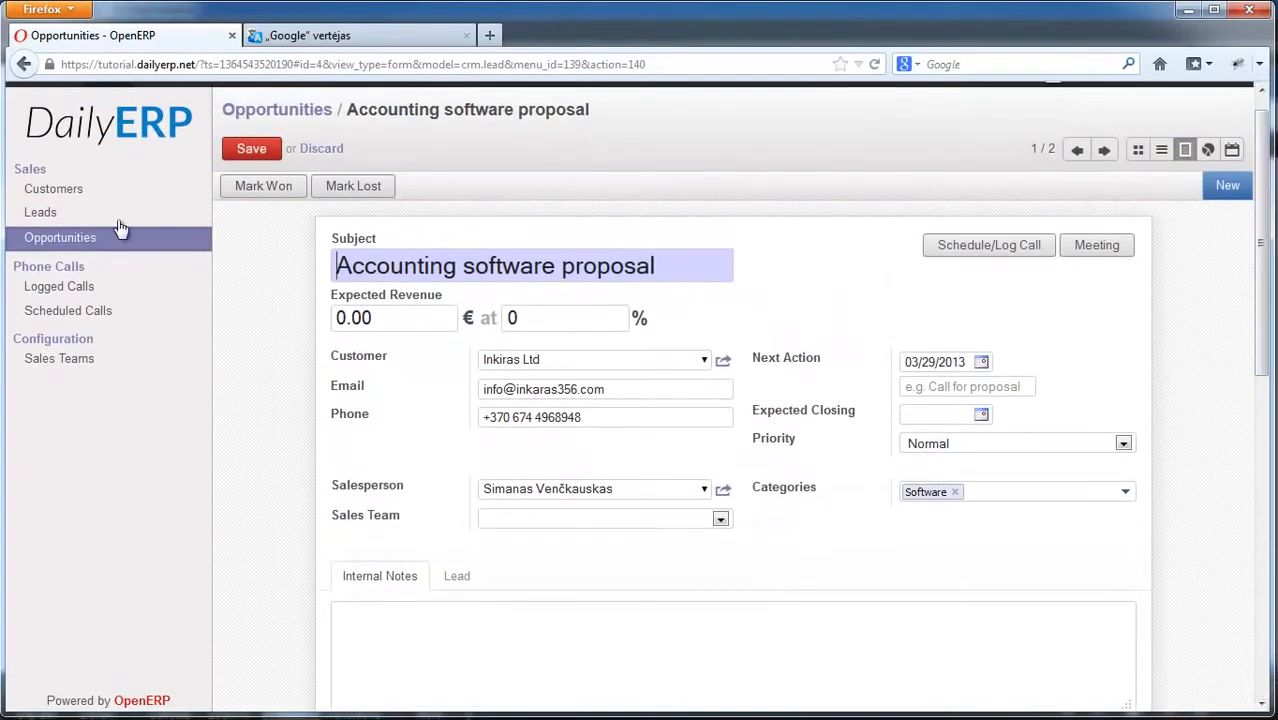
{"action": "left_click", "coordinate": [85, 241]}
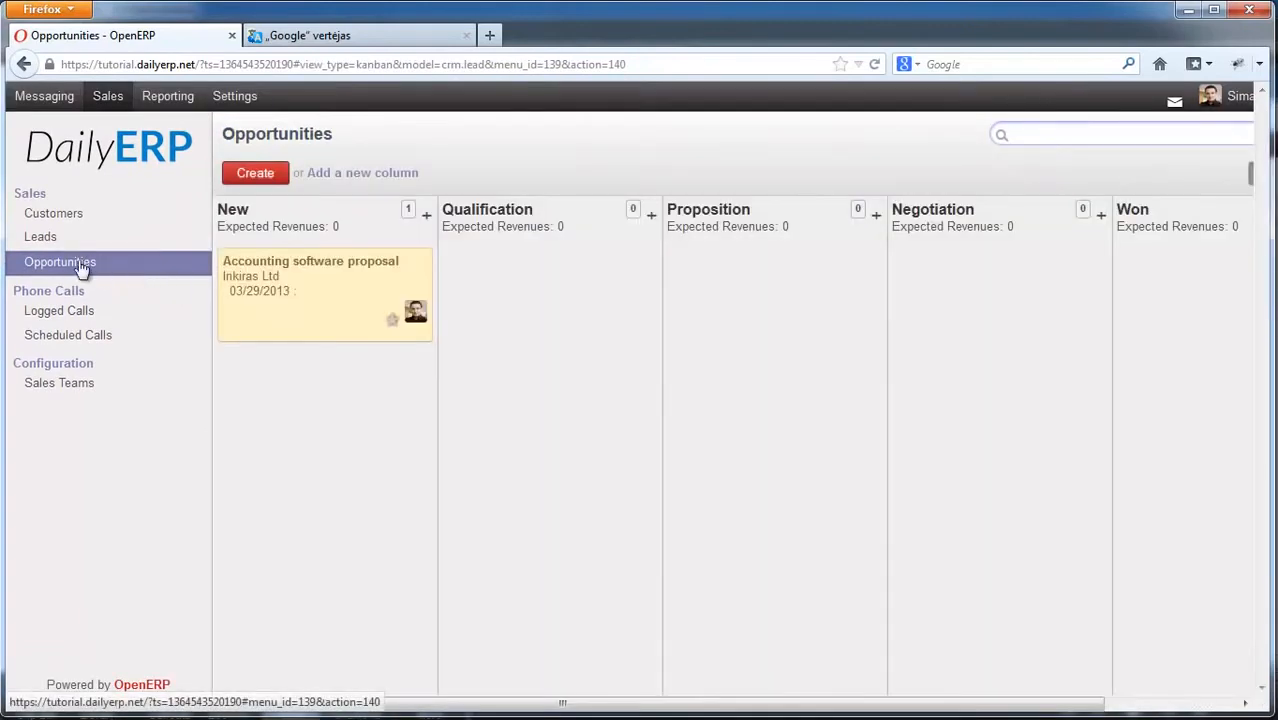
Step: Start an email about the opportunity from the card, then cancel it unsent
{"action": "left_click", "coordinate": [418, 271]}
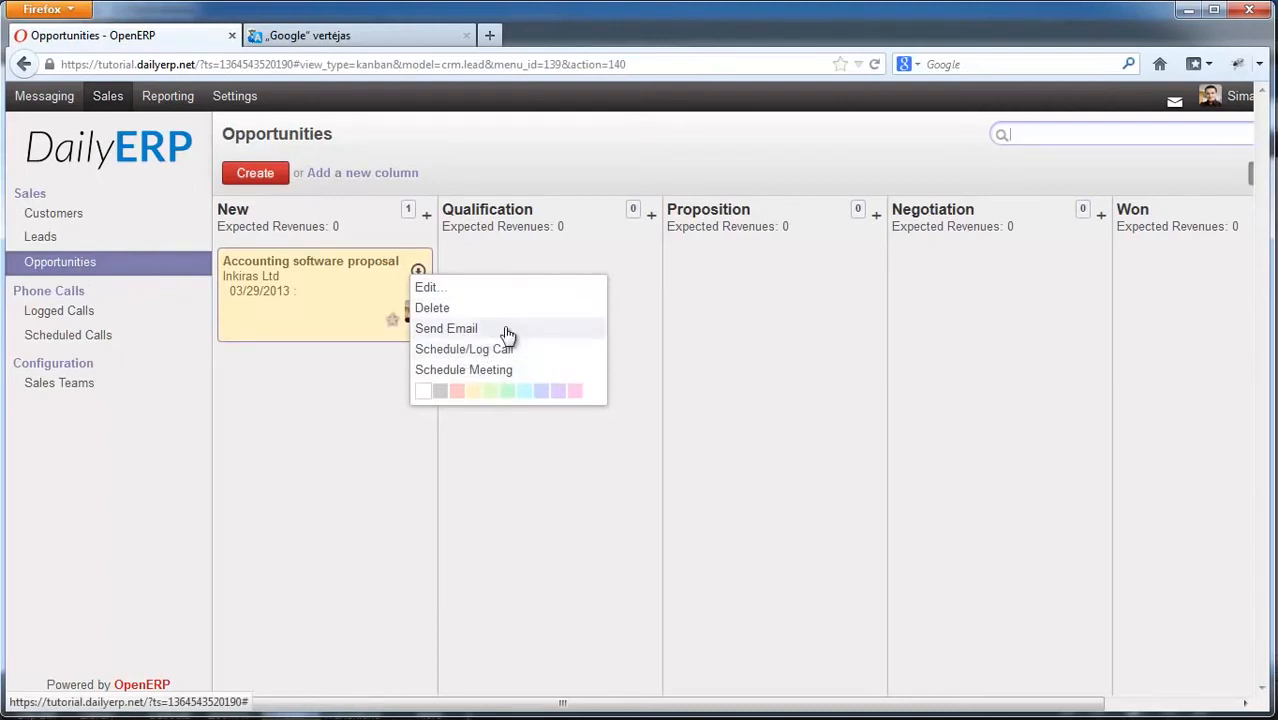
{"action": "left_click", "coordinate": [440, 331]}
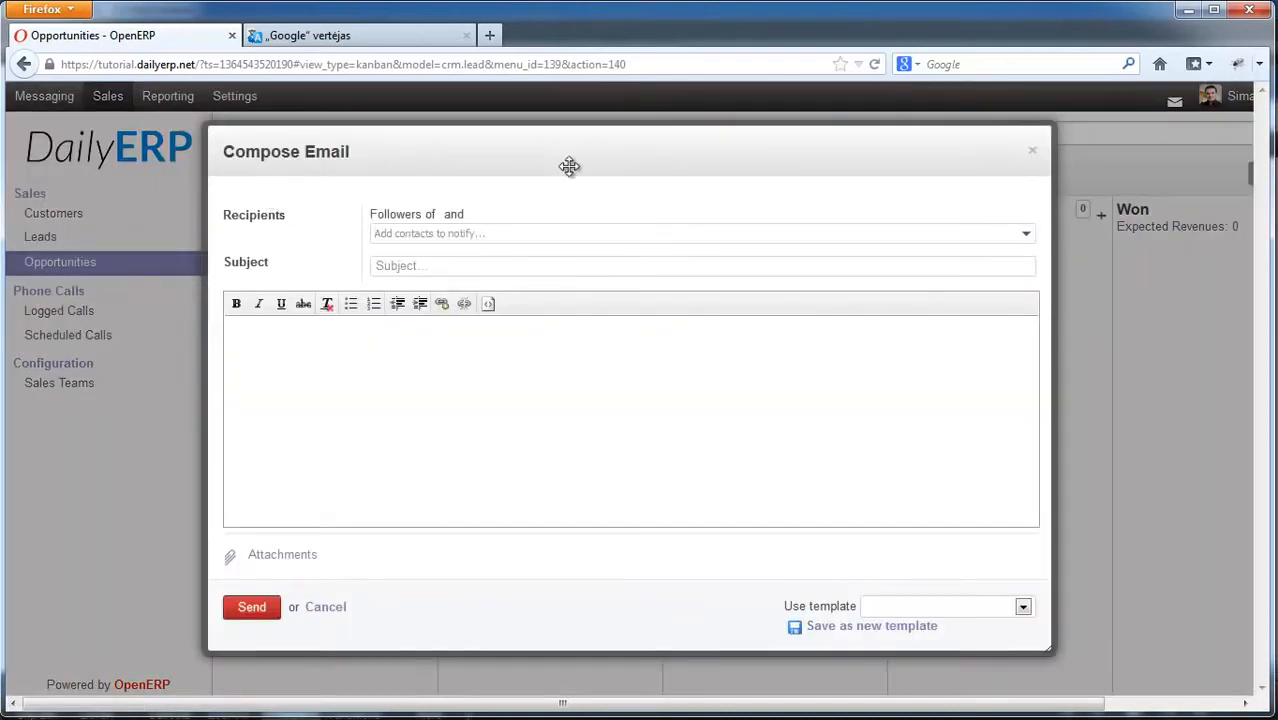
{"action": "left_click_drag", "start_coordinate": [568, 165], "coordinate": [586, 171]}
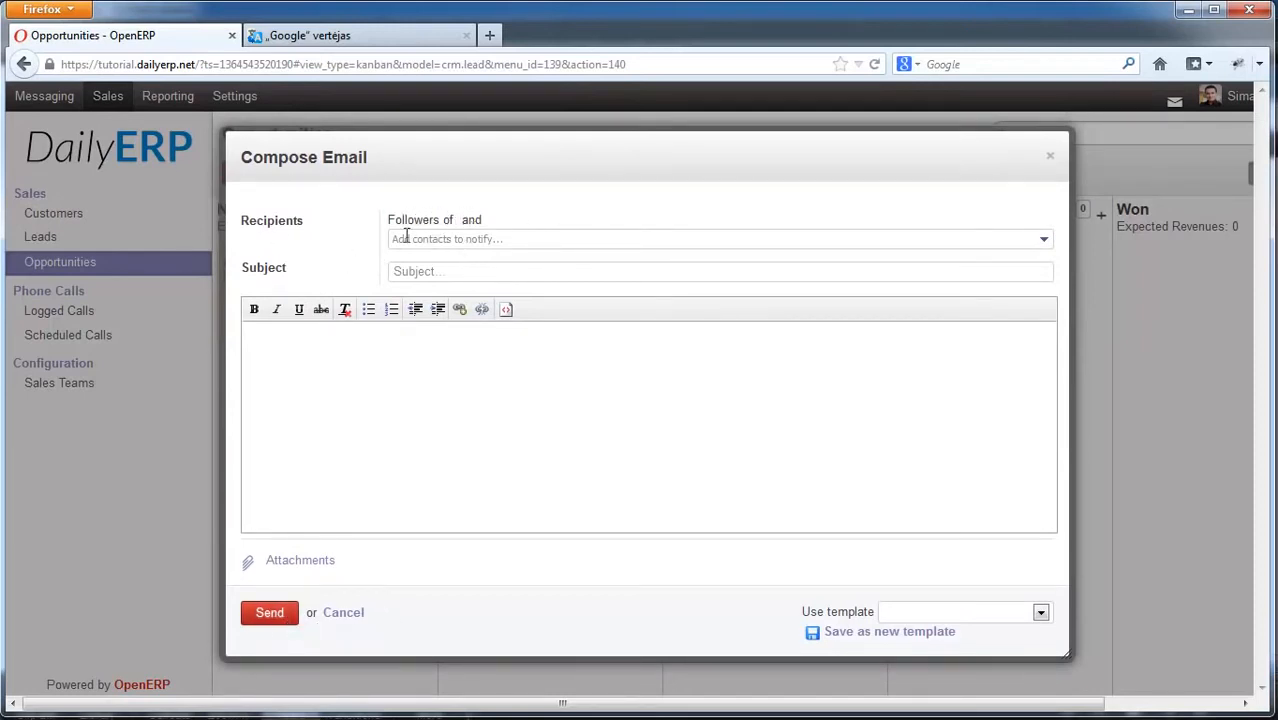
{"action": "left_click", "coordinate": [355, 612]}
Step: Edit the opportunity, setting expected revenue to 1000 and probability to 30%
{"action": "mouse_move", "coordinate": [328, 260]}
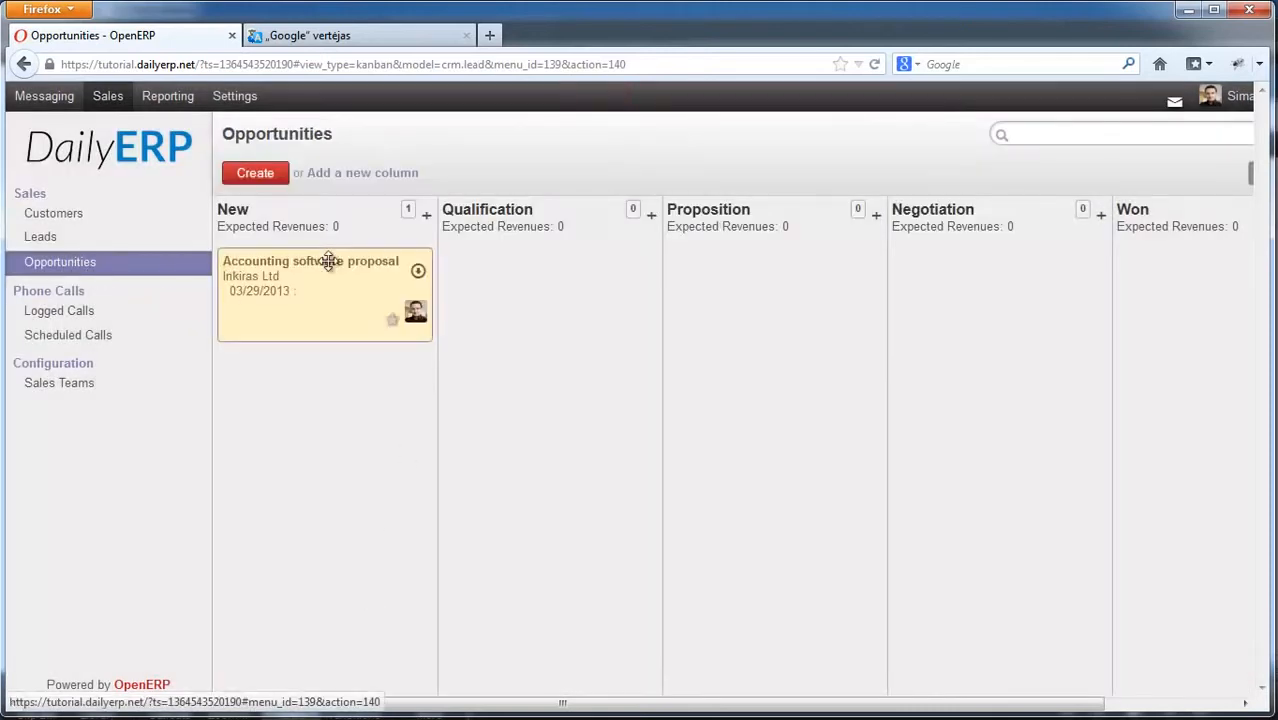
{"action": "left_click", "coordinate": [419, 271]}
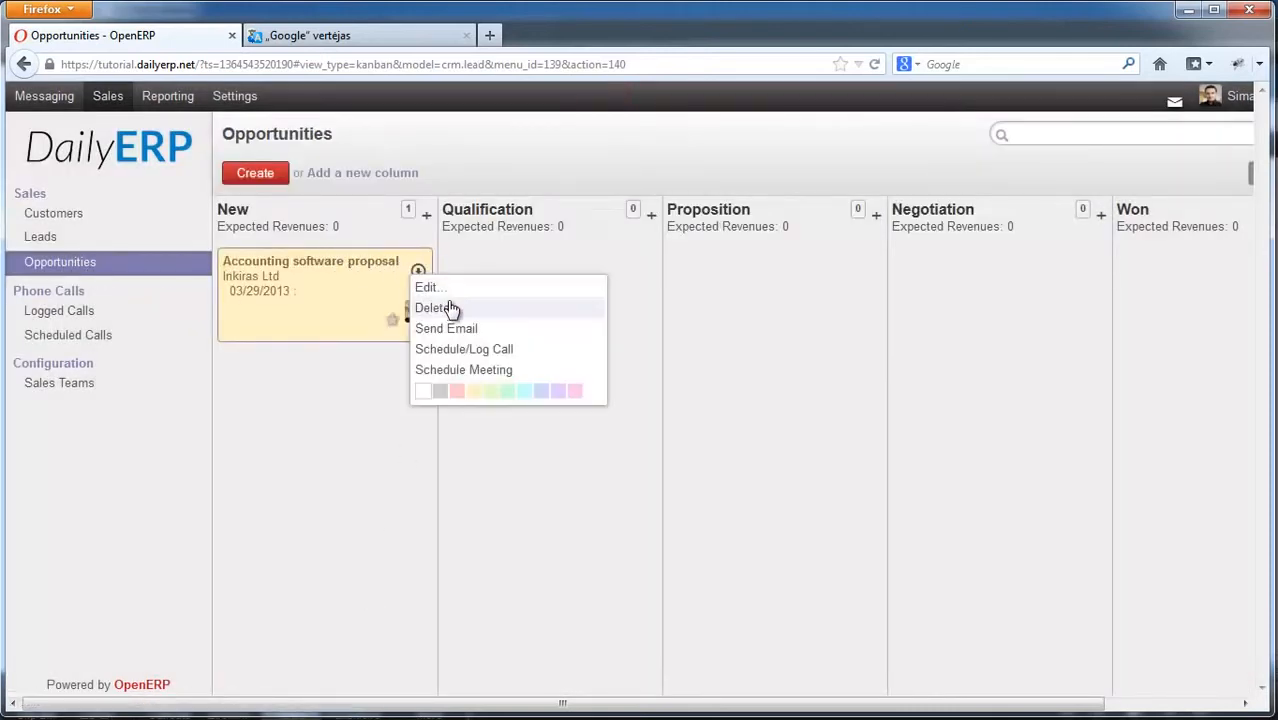
{"action": "left_click", "coordinate": [448, 286]}
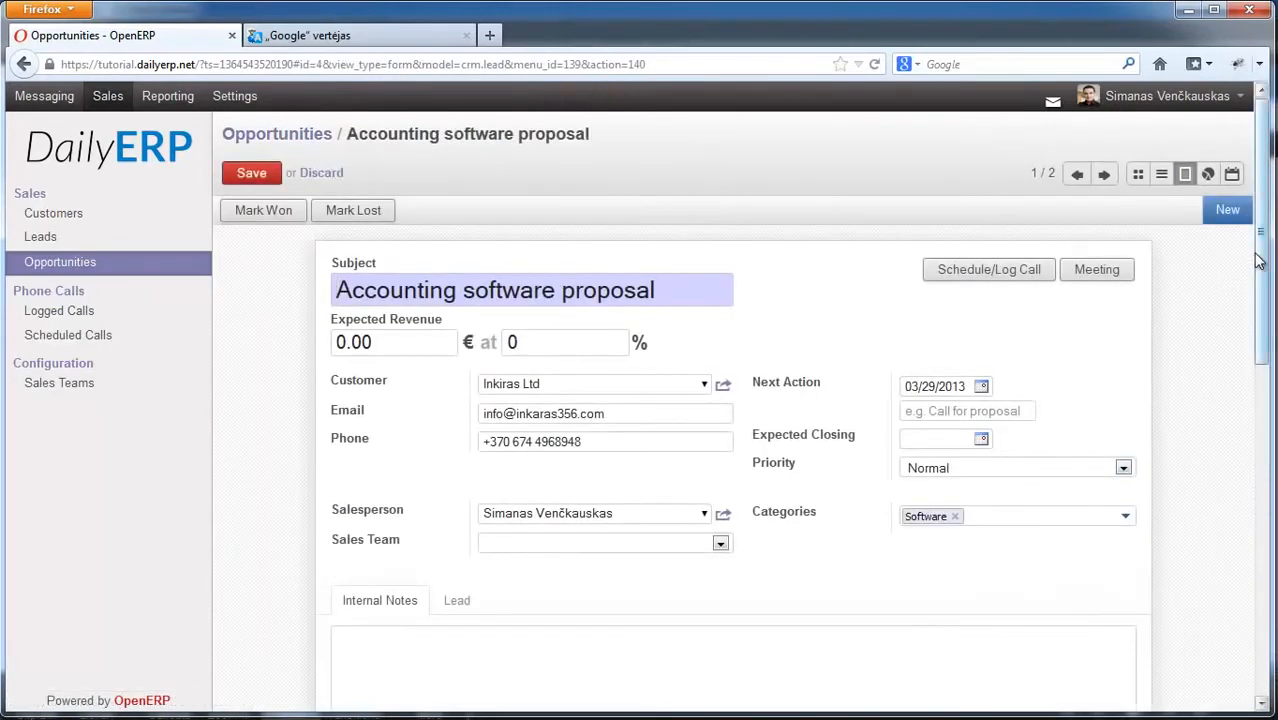
{"action": "mouse_move", "coordinate": [1265, 259]}
{"action": "left_mouse_down"}
{"action": "mouse_move", "coordinate": [1255, 449]}
{"action": "mouse_move", "coordinate": [1262, 257]}
{"action": "left_mouse_up"}
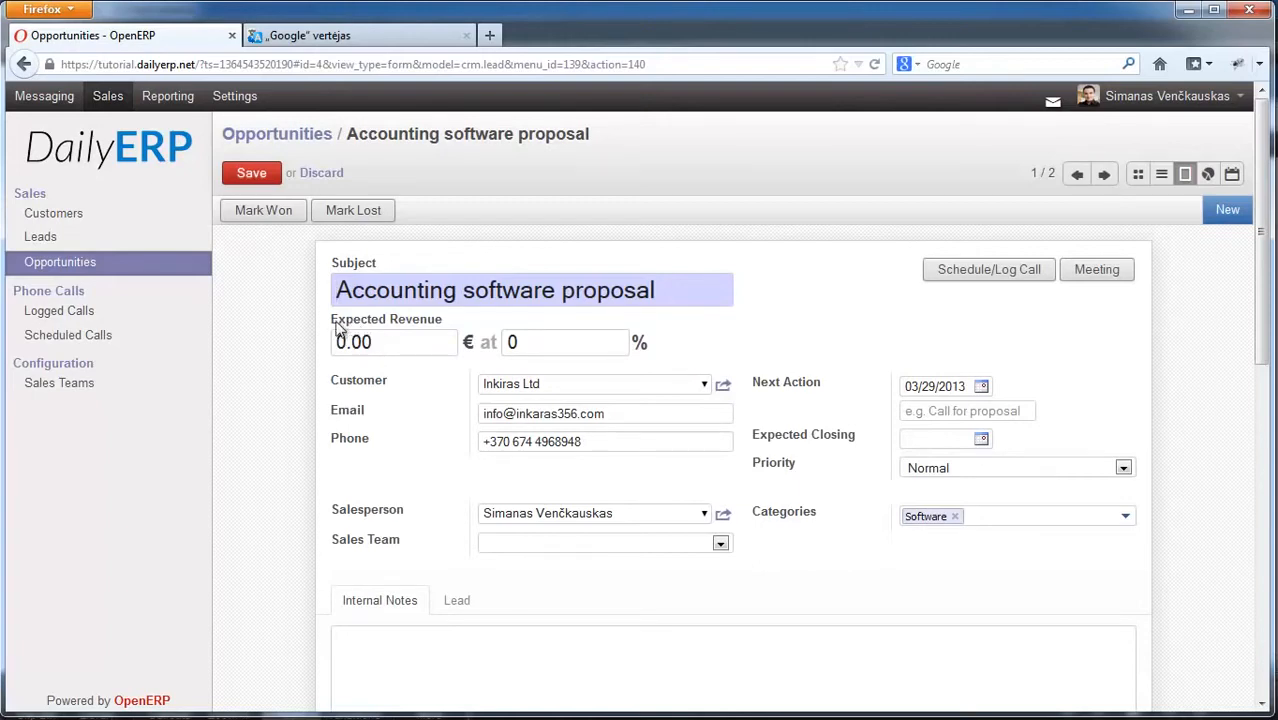
{"action": "left_click_drag", "start_coordinate": [341, 343], "coordinate": [294, 343]}
{"action": "type", "text": "1000"}
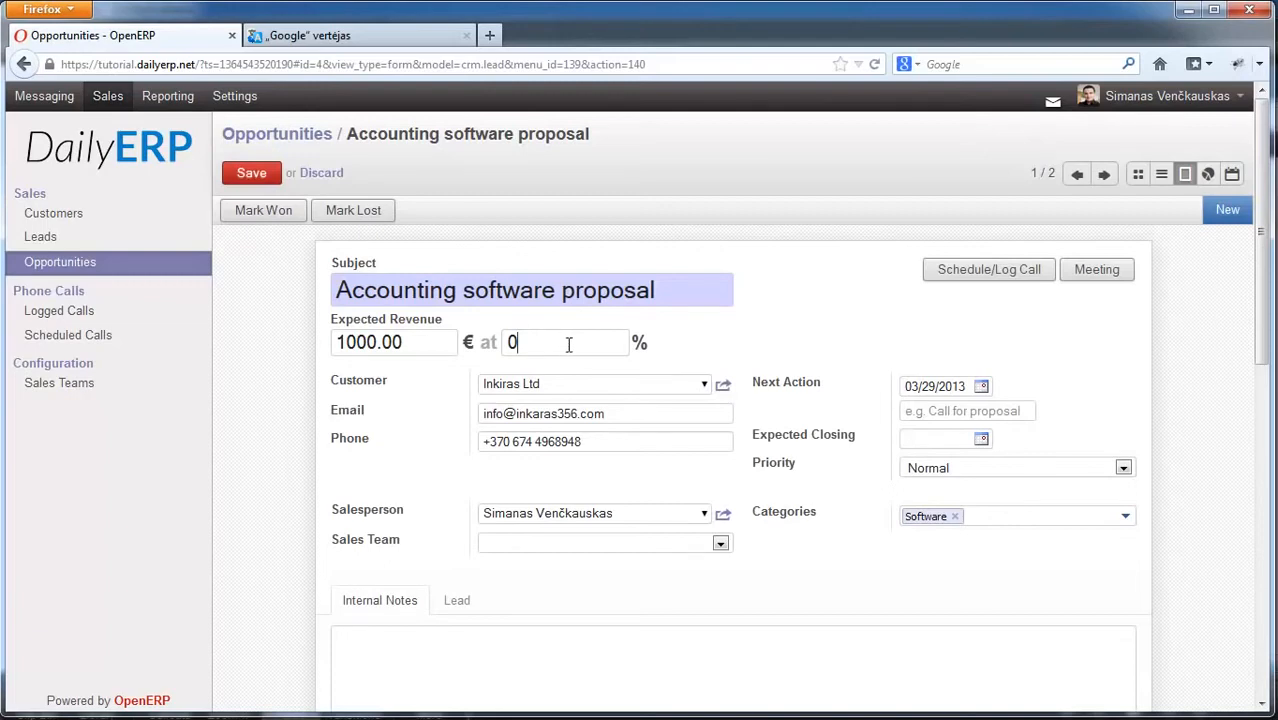
{"action": "left_click_drag", "start_coordinate": [575, 344], "coordinate": [505, 343]}
Step: Show the original lead details and scroll down to the message log
{"action": "left_click_drag", "start_coordinate": [1264, 300], "coordinate": [1265, 328]}
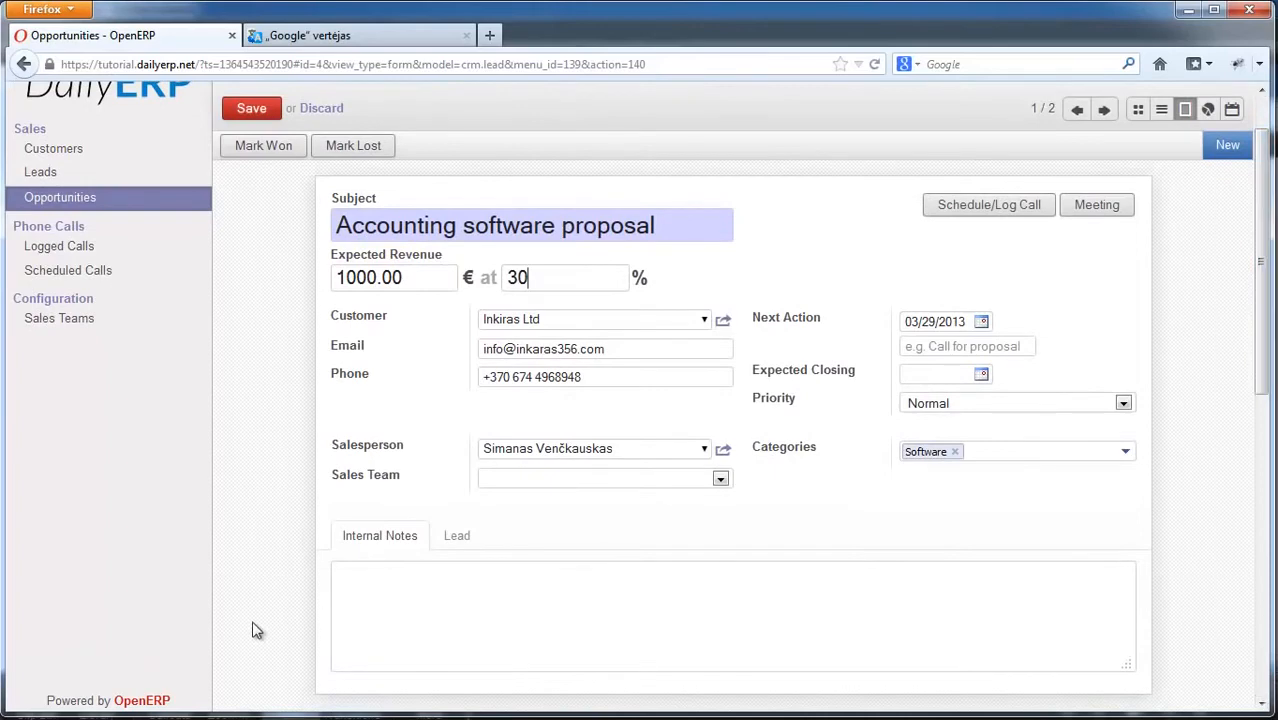
{"action": "left_click", "coordinate": [452, 545]}
{"action": "left_click_drag", "start_coordinate": [1263, 334], "coordinate": [1263, 416]}
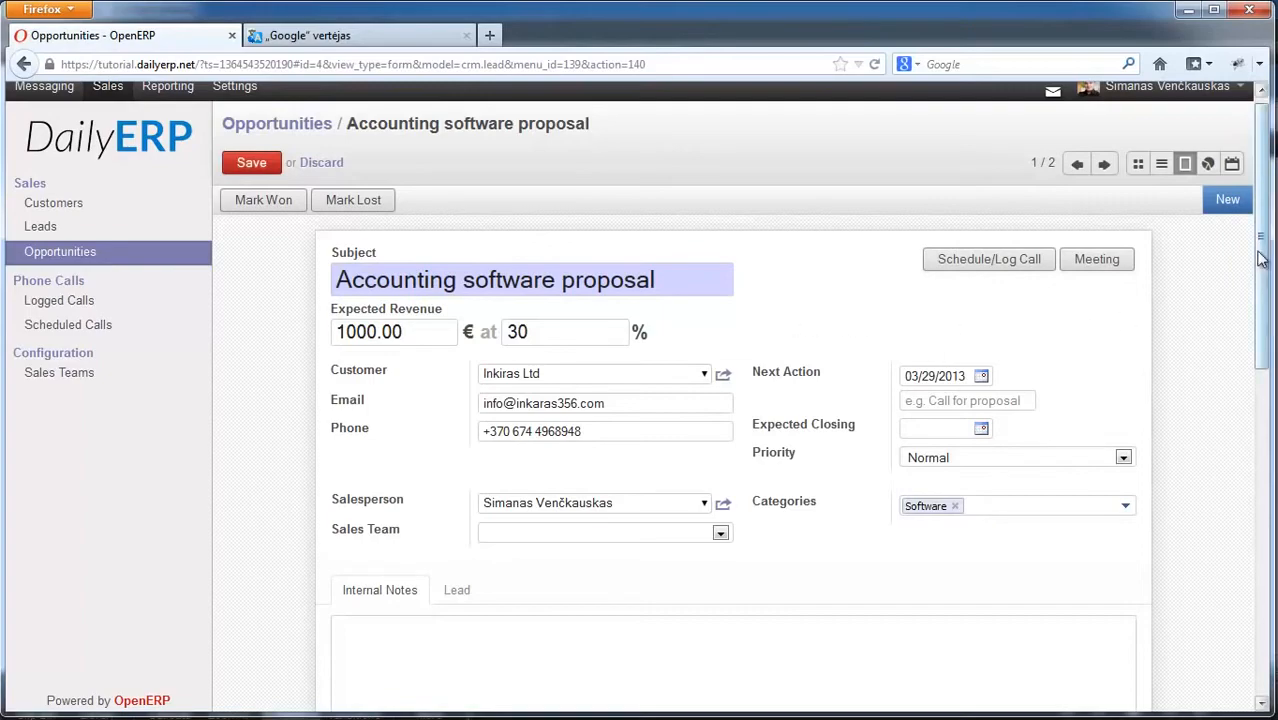
{"action": "left_click_drag", "start_coordinate": [1262, 245], "coordinate": [1262, 518]}
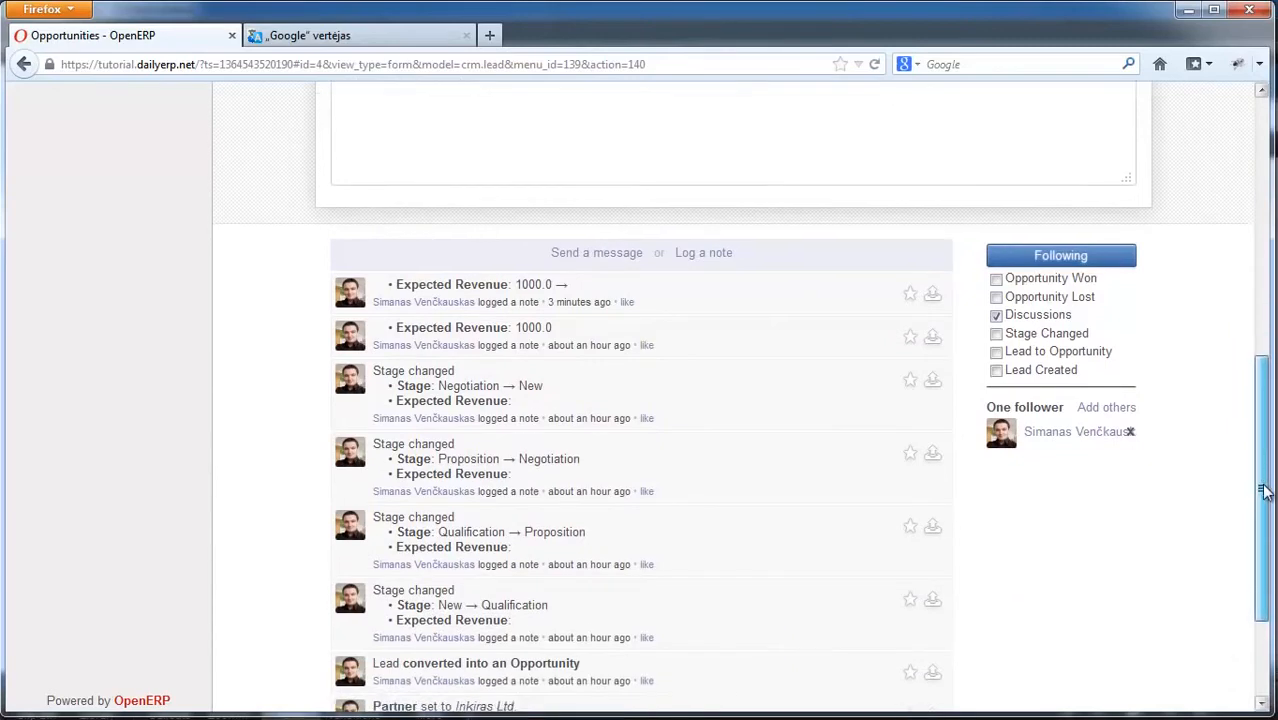
{"action": "scroll", "coordinate": [847, 429], "scroll_direction": "down", "scroll_amount": 1}
{"action": "scroll", "coordinate": [847, 429], "scroll_direction": "up", "scroll_amount": 3}
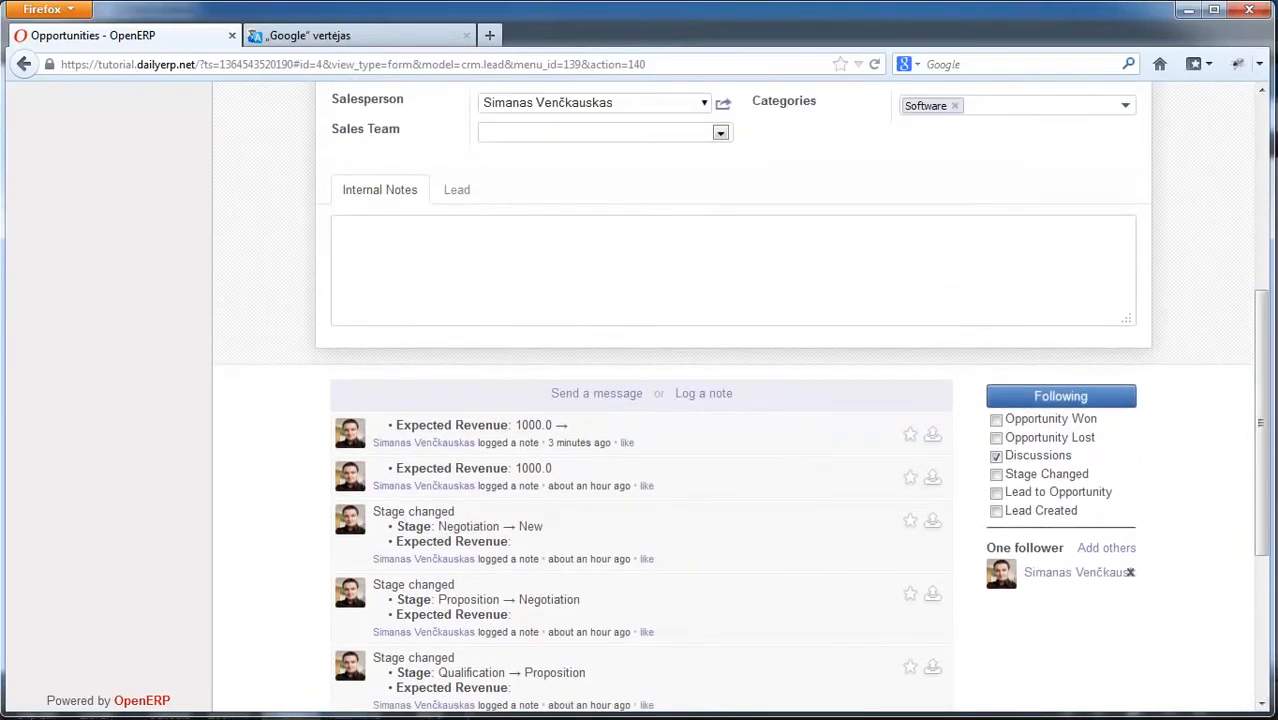
{"action": "scroll", "coordinate": [763, 322], "scroll_direction": "down", "scroll_amount": 2}
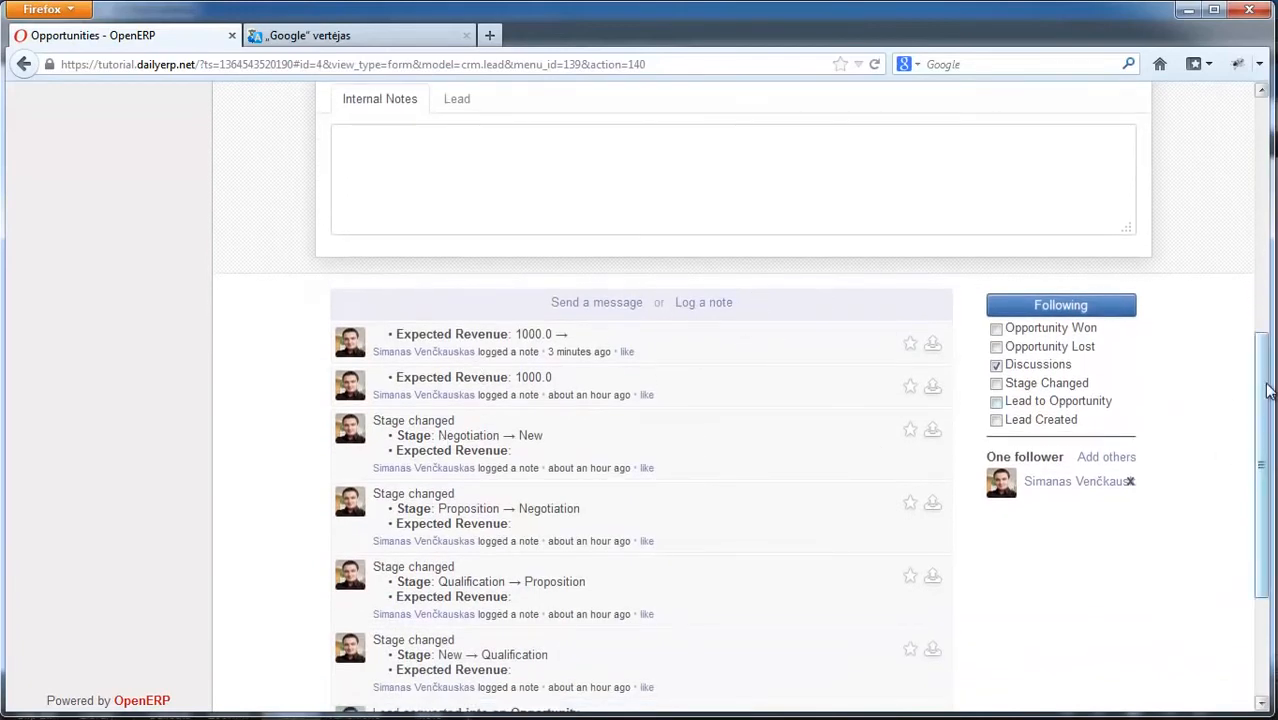
{"action": "left_click_drag", "start_coordinate": [1267, 391], "coordinate": [1268, 340]}
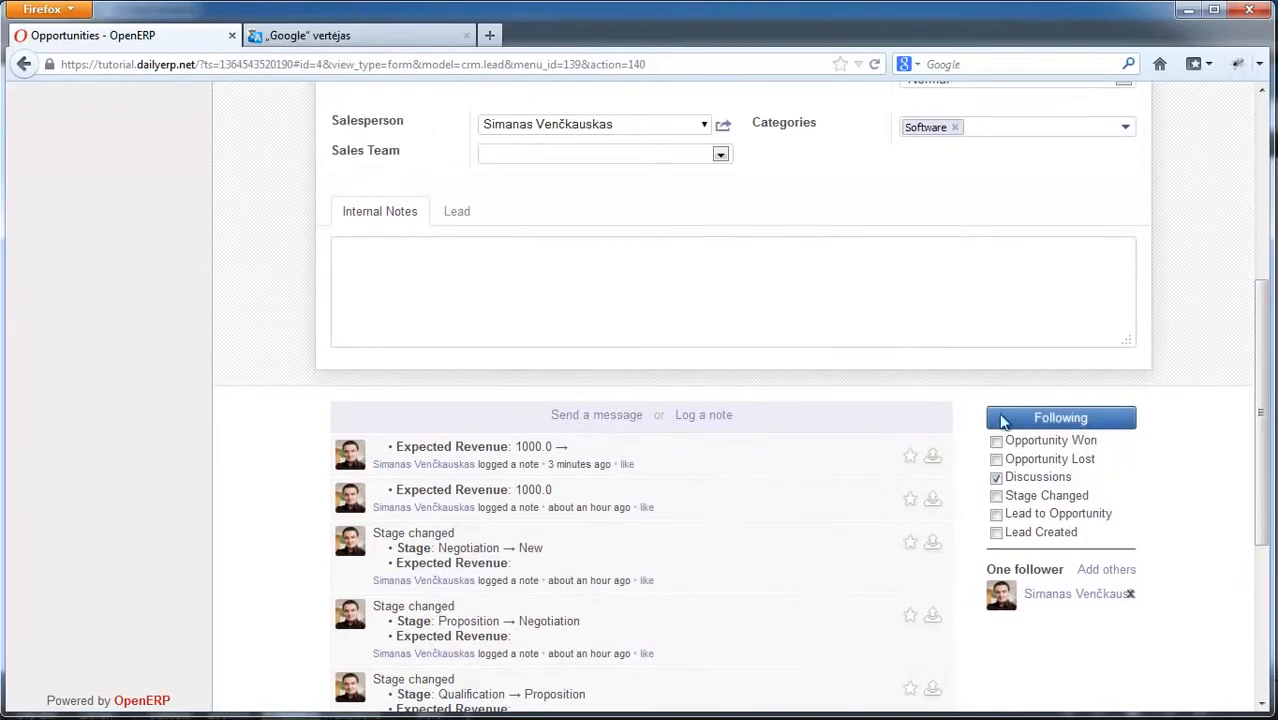
{"action": "left_click_drag", "start_coordinate": [1266, 405], "coordinate": [1270, 258]}
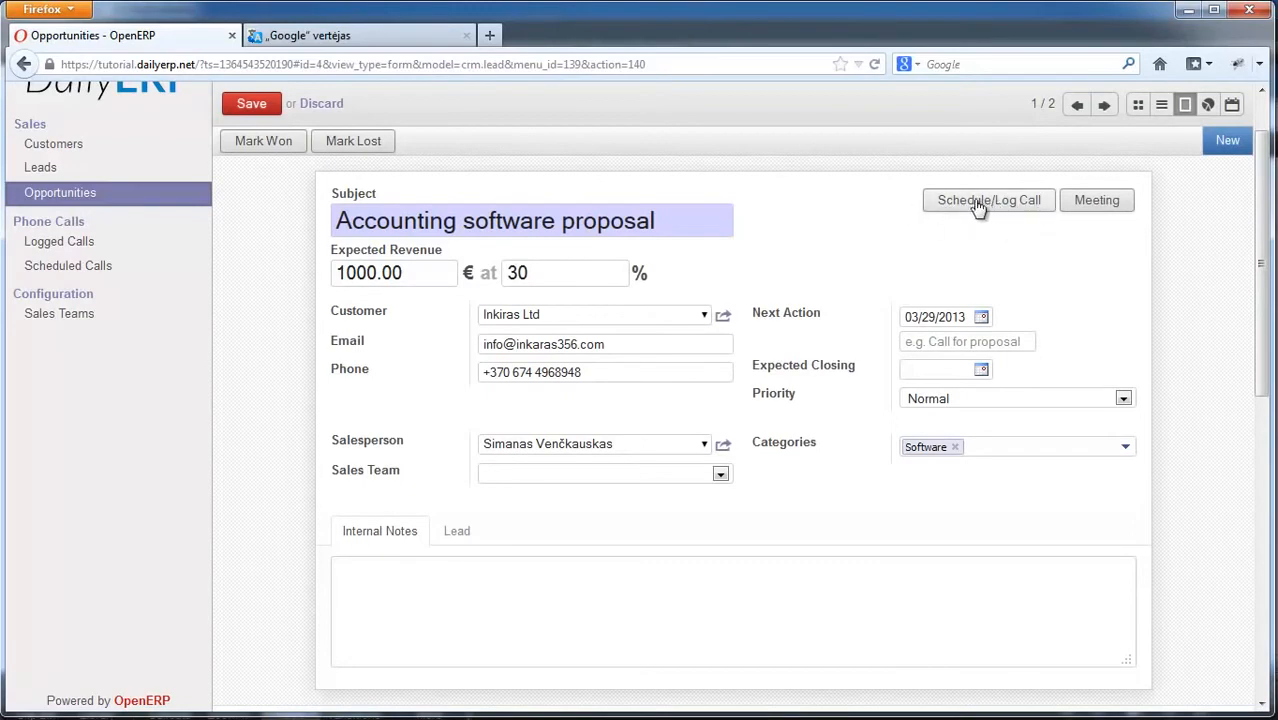
{"action": "left_click_drag", "start_coordinate": [1263, 222], "coordinate": [1266, 384]}
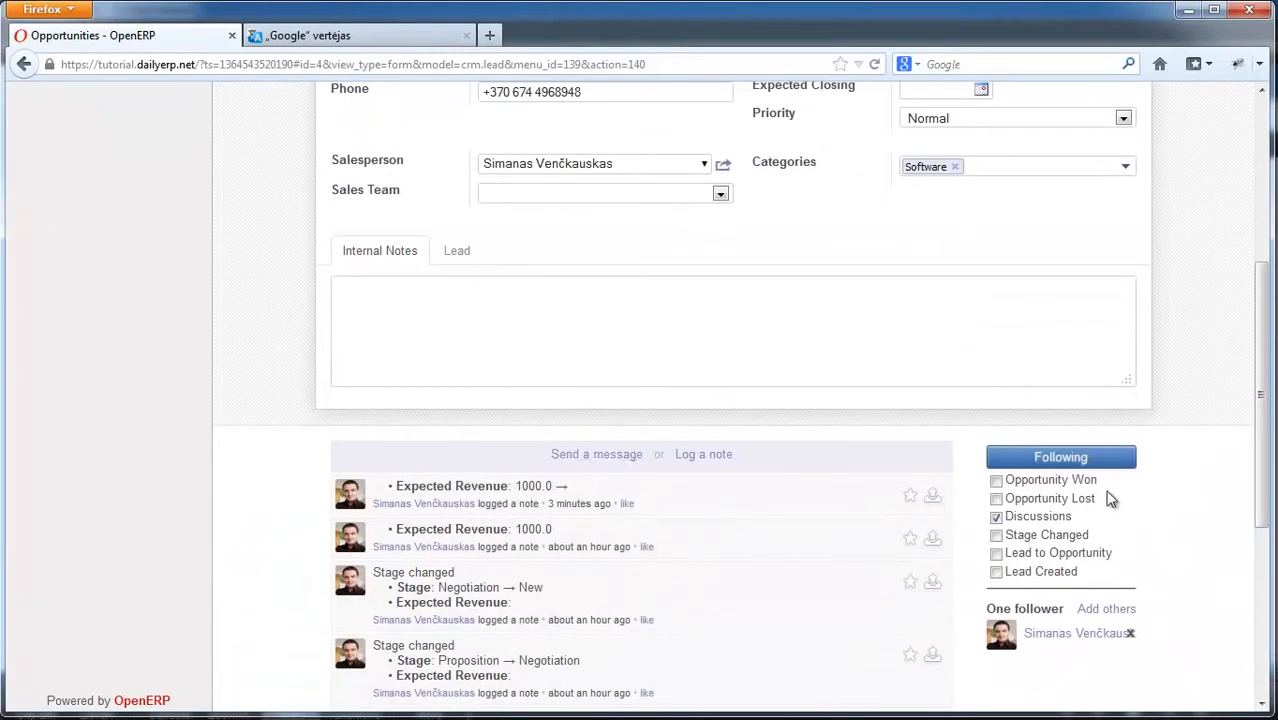
{"action": "left_click_drag", "start_coordinate": [1261, 398], "coordinate": [1234, 467]}
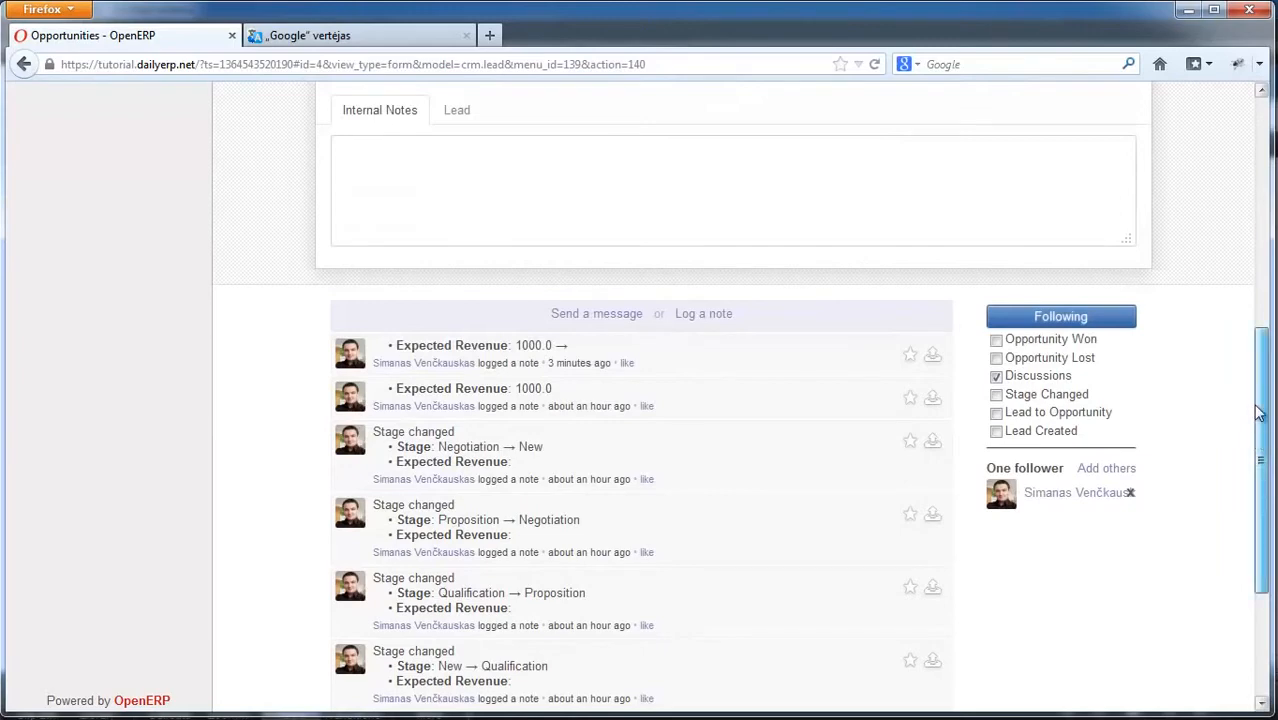
{"action": "scroll", "coordinate": [478, 563], "scroll_direction": "up", "scroll_amount": 3}
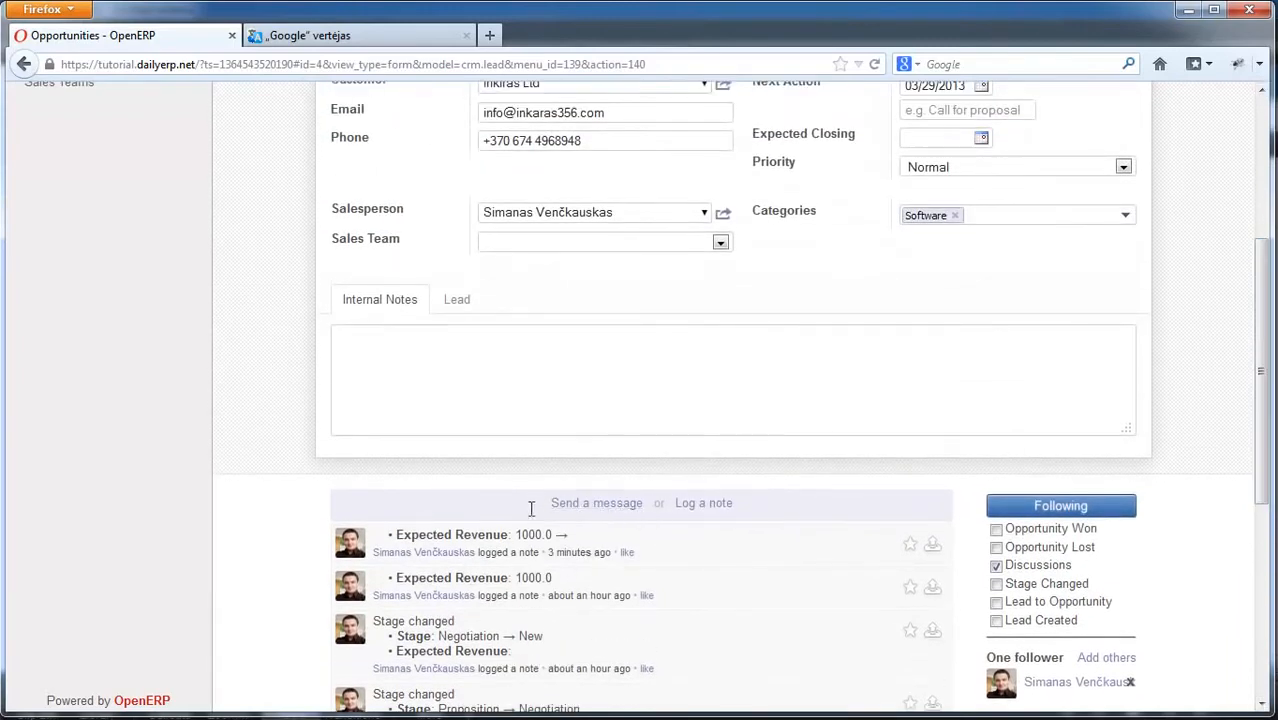
{"action": "left_click_drag", "start_coordinate": [1267, 420], "coordinate": [1265, 160]}
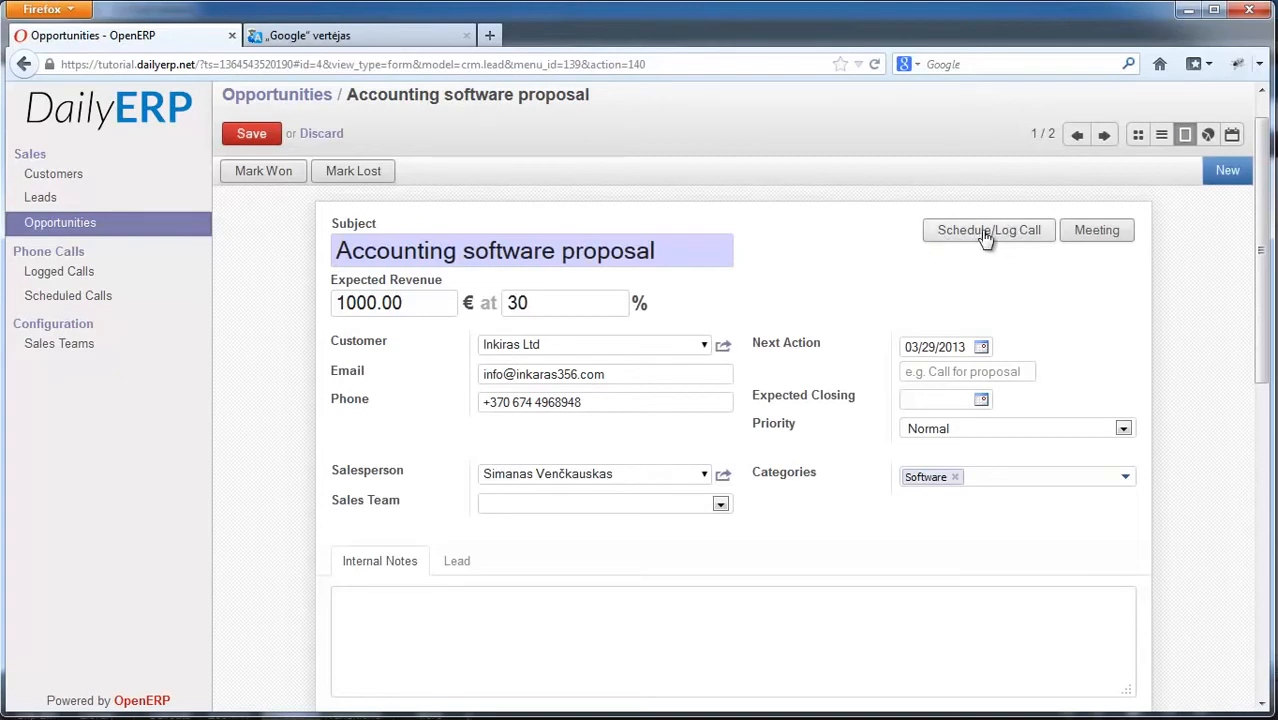
Step: Open the Schedule/Log Call dialog and keep the action as 'Log a call'
{"action": "left_click", "coordinate": [984, 231]}
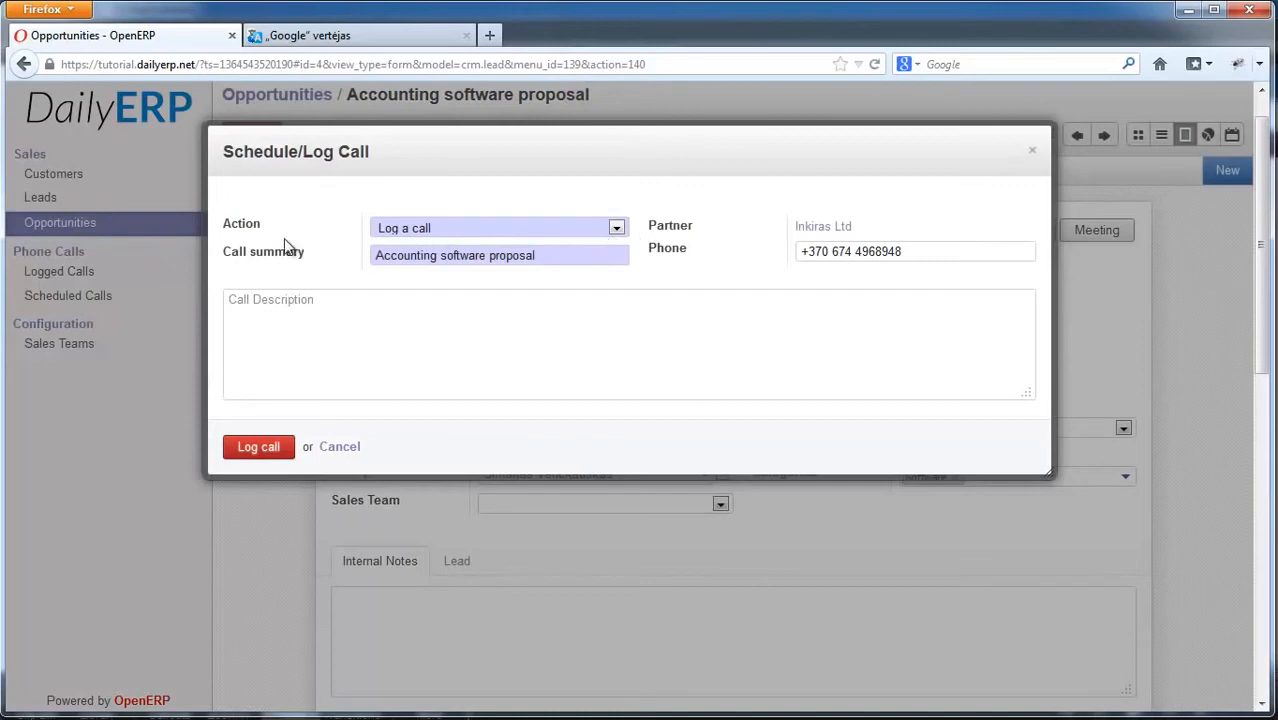
{"action": "left_click_drag", "start_coordinate": [650, 140], "coordinate": [699, 194]}
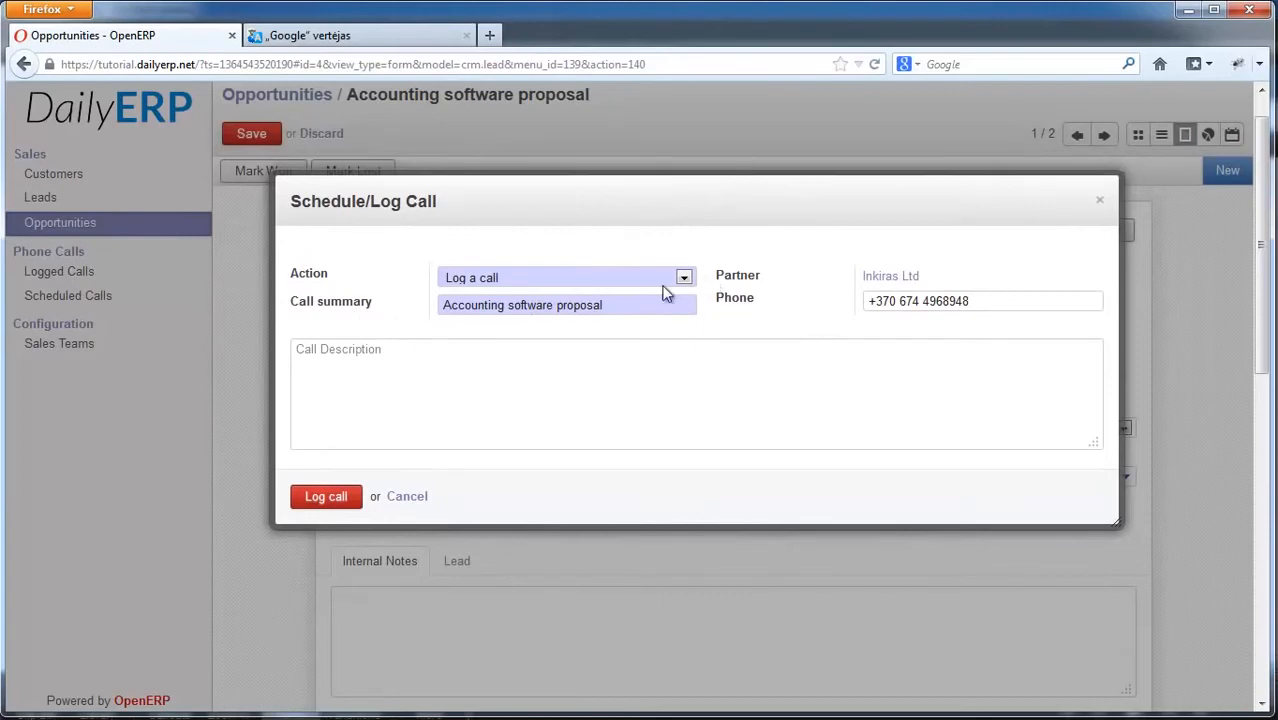
{"action": "left_click", "coordinate": [450, 283]}
{"action": "left_click", "coordinate": [490, 322]}
Step: Enter summary 'Technical features' and description 'We have talked about bla bla bla....', then log the call
{"action": "left_click_drag", "start_coordinate": [620, 305], "coordinate": [380, 303]}
{"action": "key", "text": "BackSpace"}
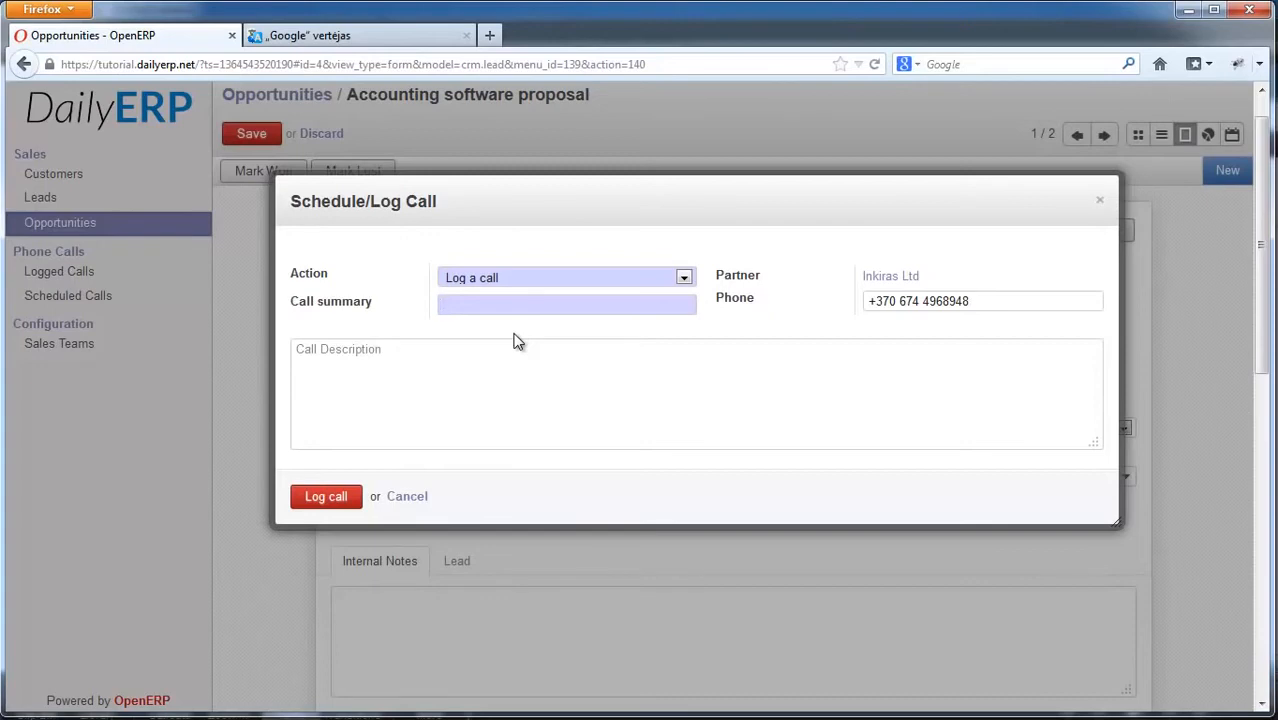
{"action": "type", "text": "s"}
{"action": "left_click", "coordinate": [490, 392]}
{"action": "type", "text": "We have talked about bla bla bla...."}
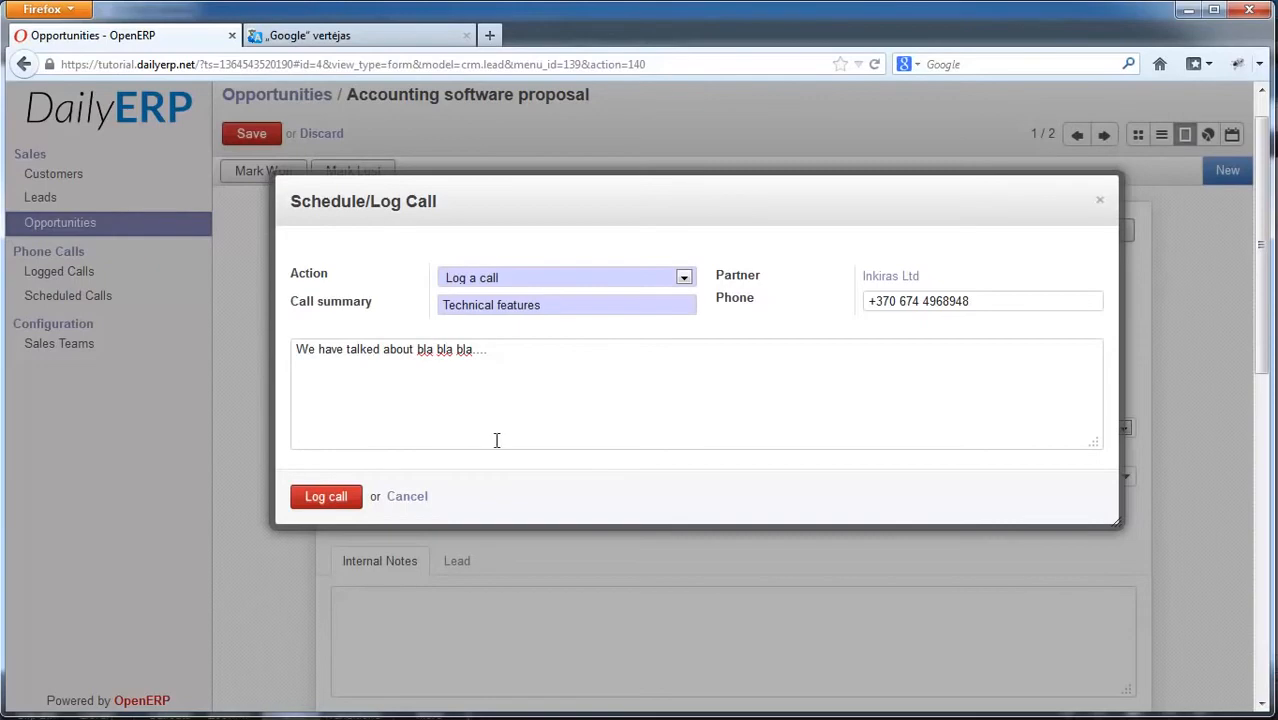
{"action": "left_click", "coordinate": [336, 500]}
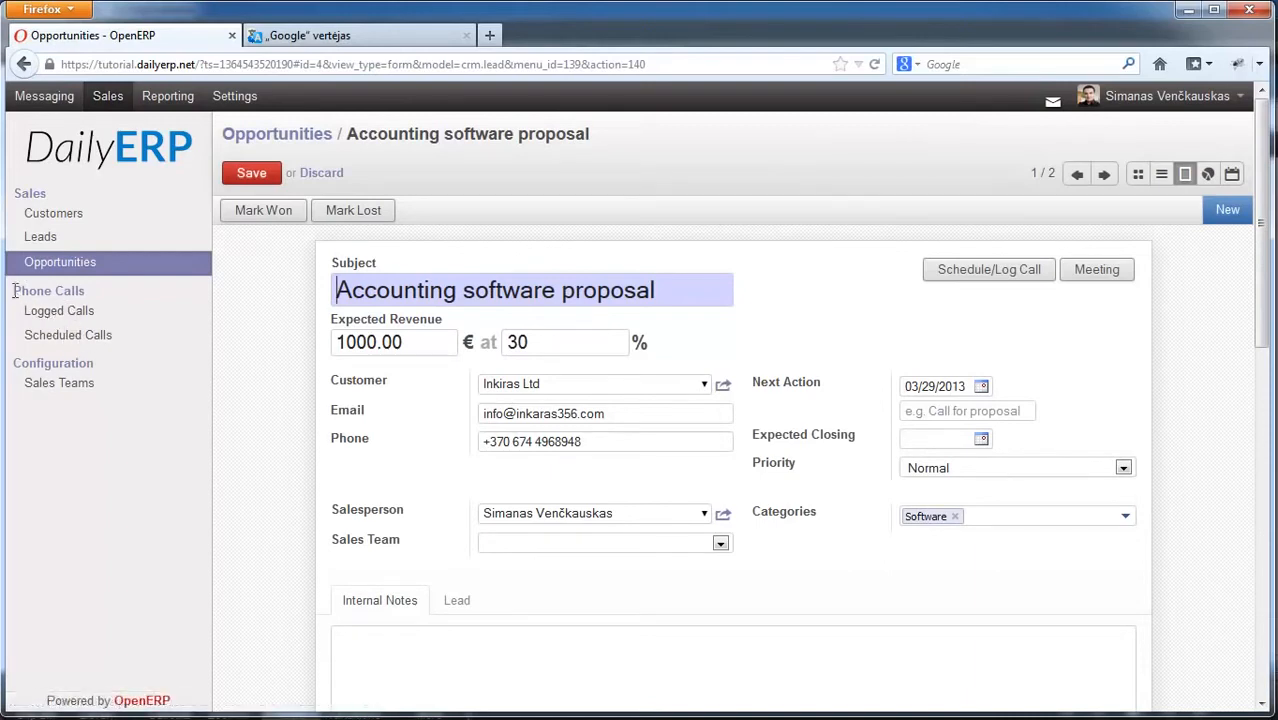
{"action": "left_click_drag", "start_coordinate": [17, 290], "coordinate": [82, 290]}
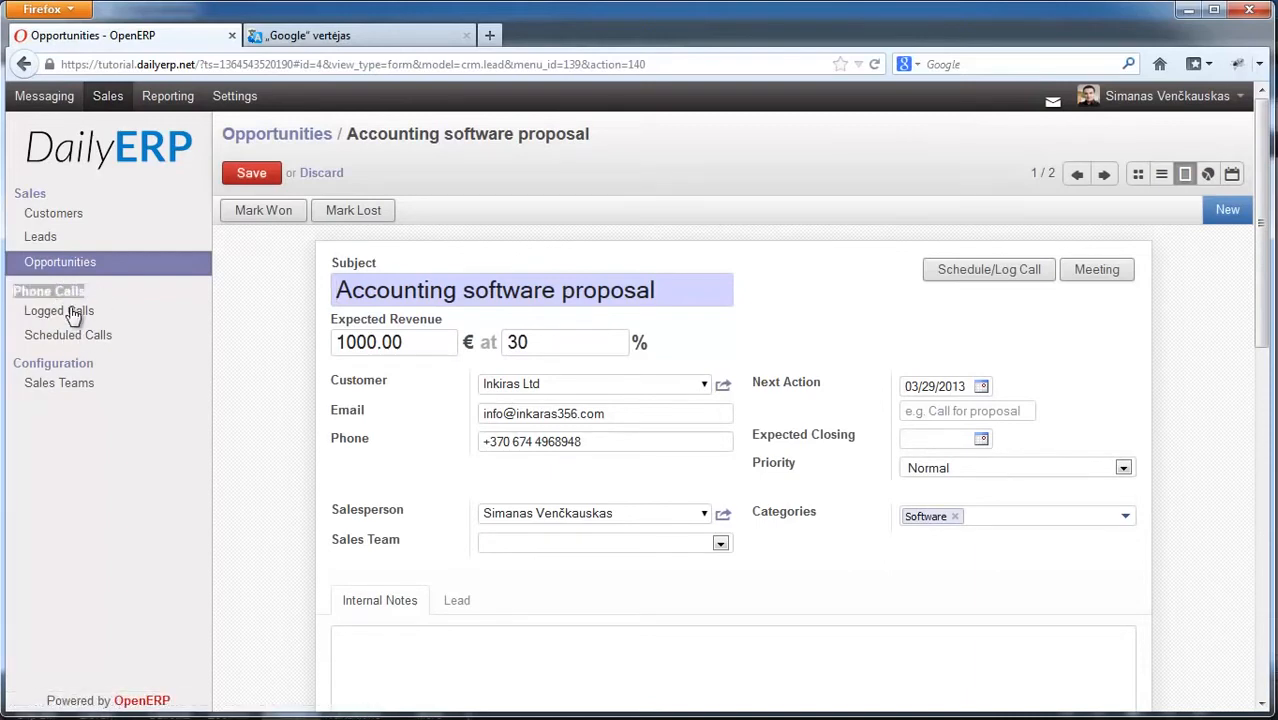
Step: Open Phone Calls > Logged Calls and schedule another call from the Technical features row
{"action": "left_click", "coordinate": [40, 313]}
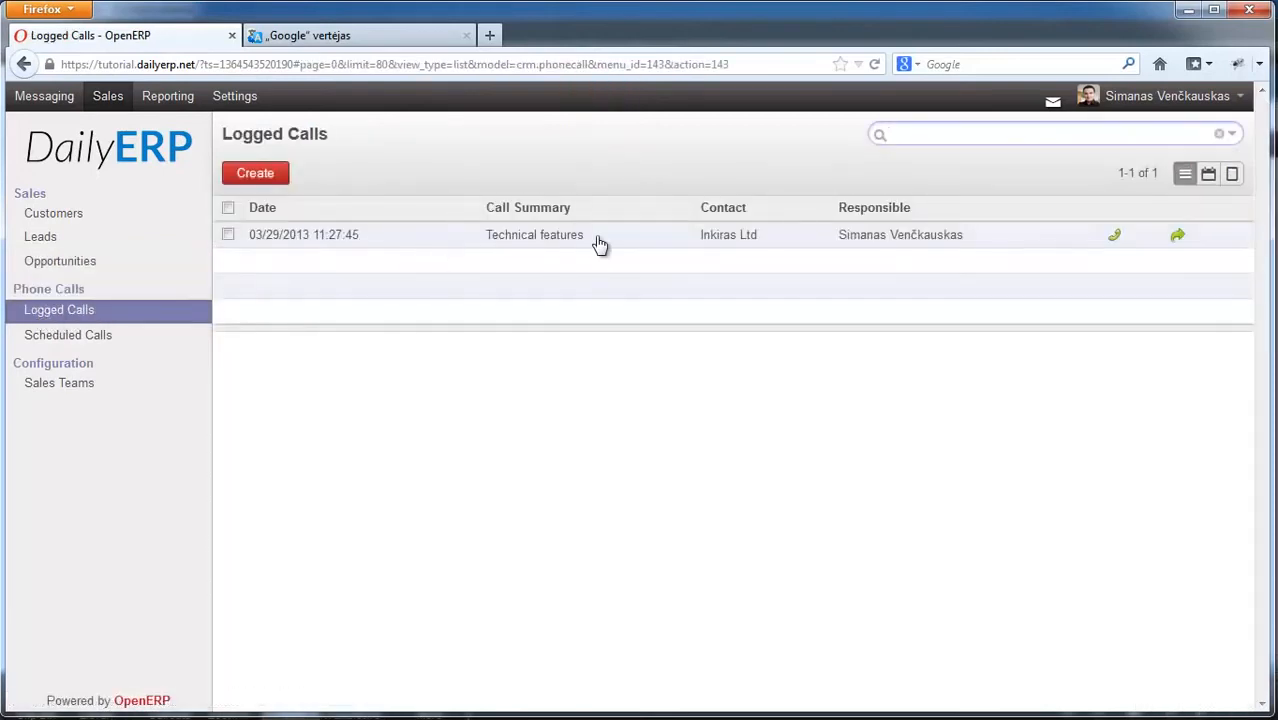
{"action": "left_click", "coordinate": [1118, 238]}
{"action": "left_click_drag", "start_coordinate": [331, 170], "coordinate": [360, 243]}
Step: Keep the action as scheduling a call and set the planned date to 04/02/2013
{"action": "left_click", "coordinate": [645, 288]}
{"action": "left_click", "coordinate": [500, 309]}
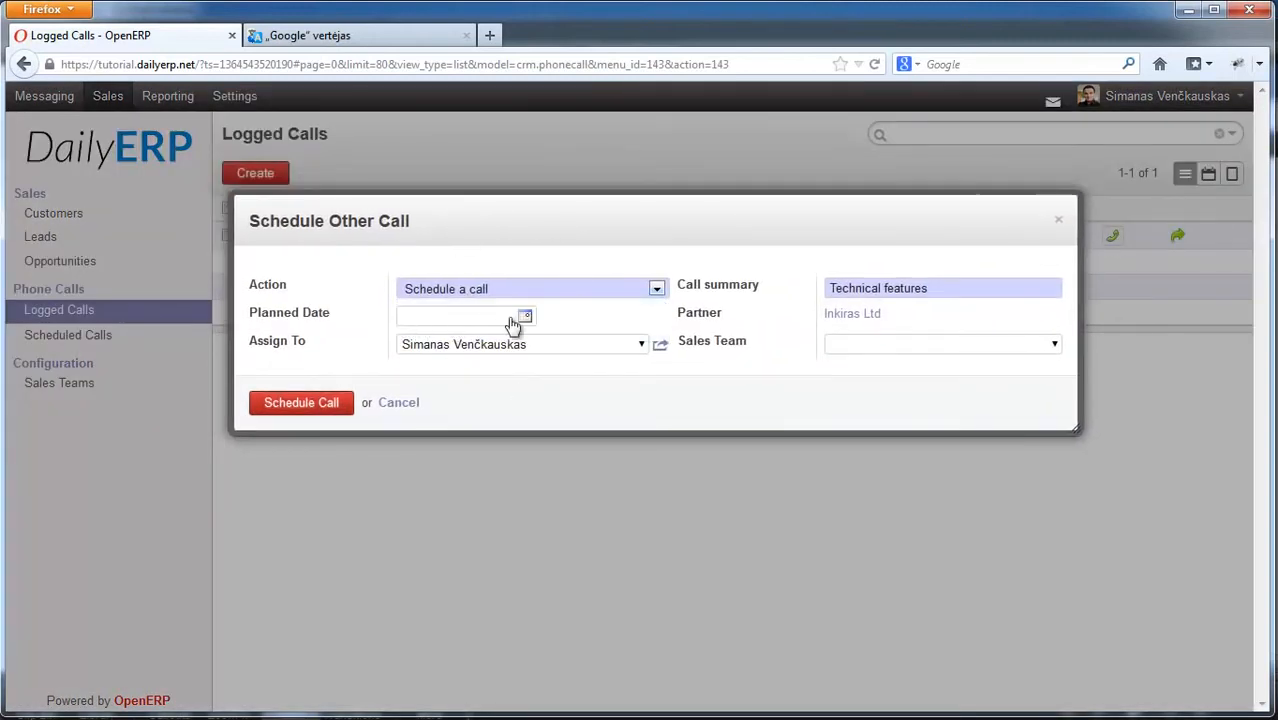
{"action": "left_click", "coordinate": [524, 317]}
{"action": "left_click", "coordinate": [594, 343]}
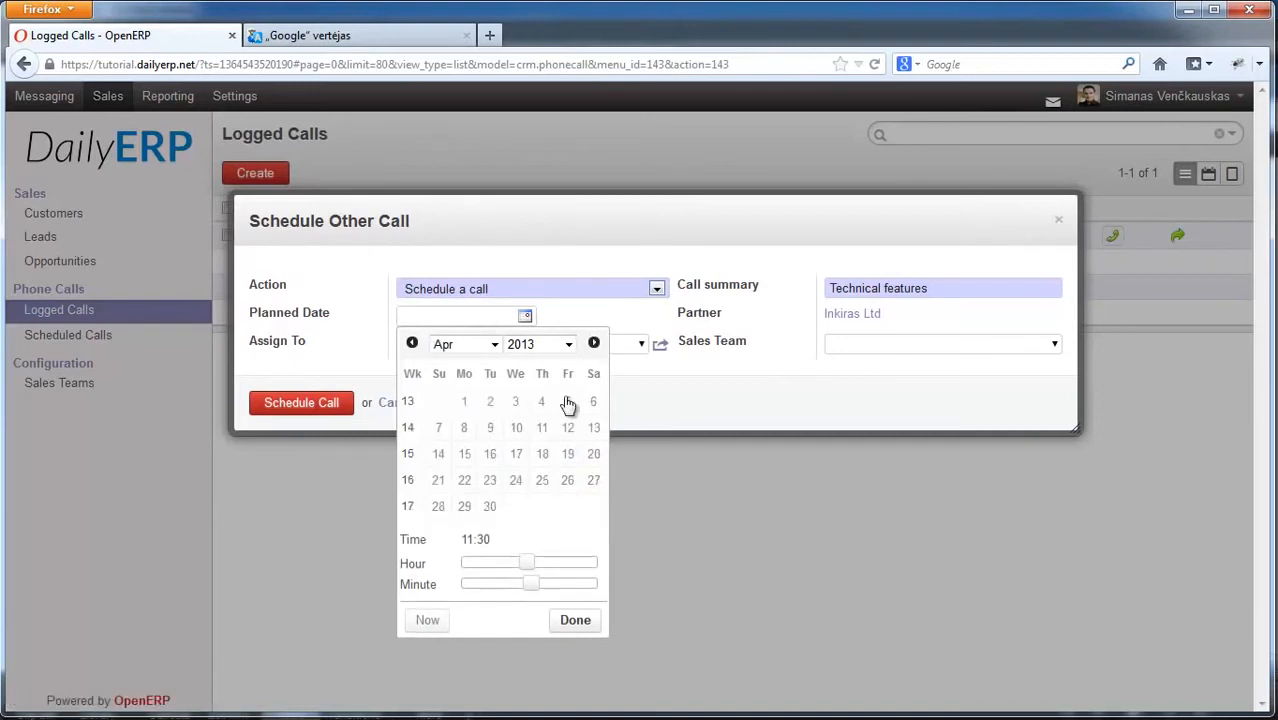
{"action": "left_click", "coordinate": [490, 401]}
{"action": "left_click", "coordinate": [575, 620]}
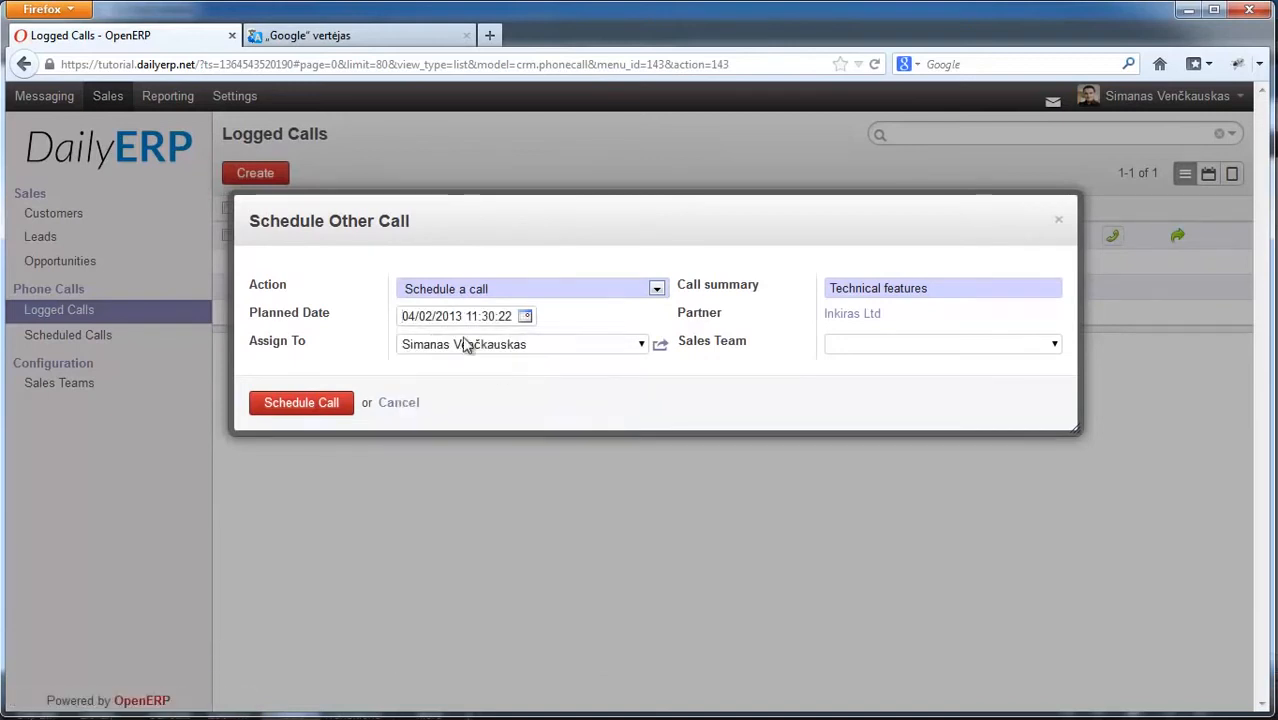
Step: Review the Assign To choices, leave the assignee unchanged, and focus the call summary
{"action": "left_click", "coordinate": [641, 344]}
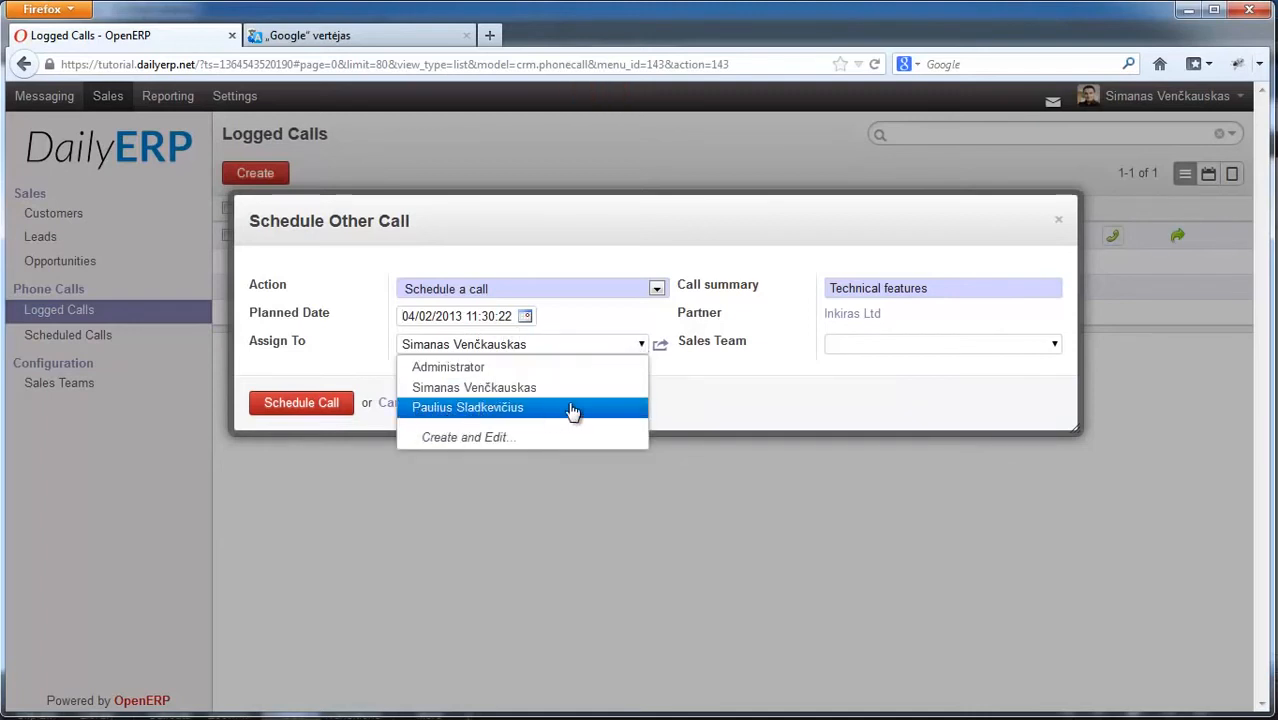
{"action": "left_click", "coordinate": [640, 343]}
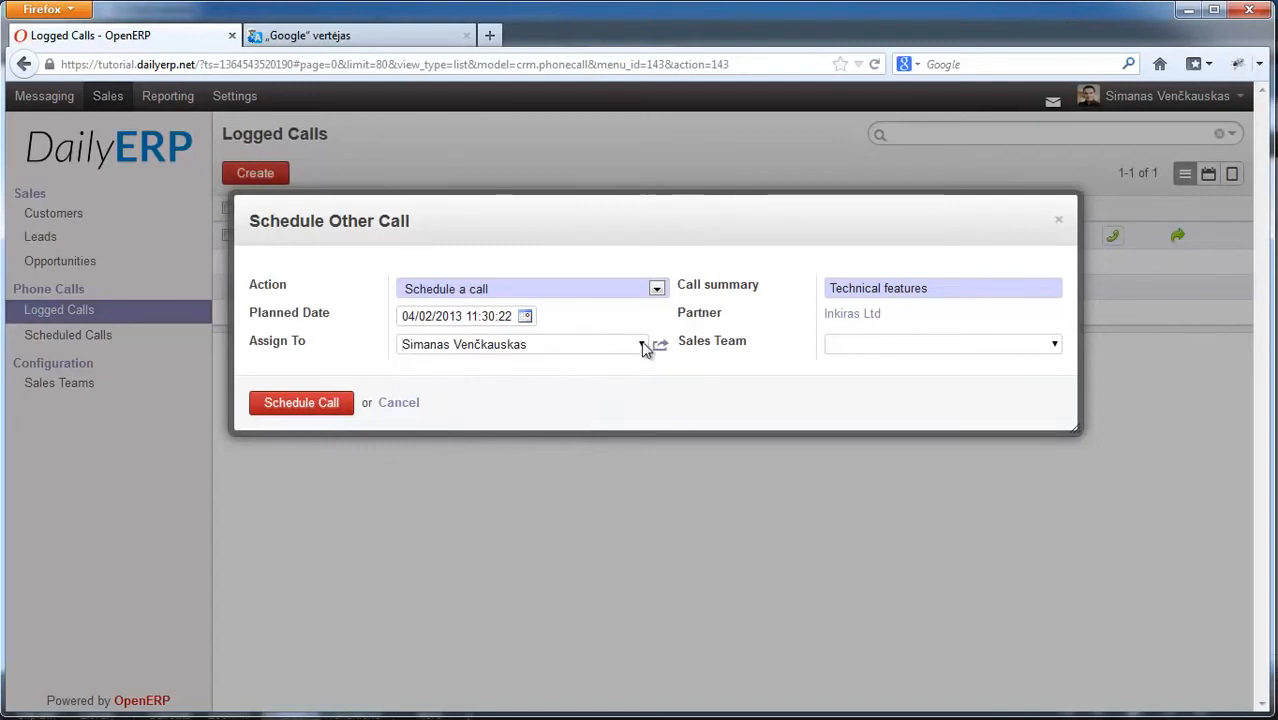
{"action": "left_click", "coordinate": [643, 345]}
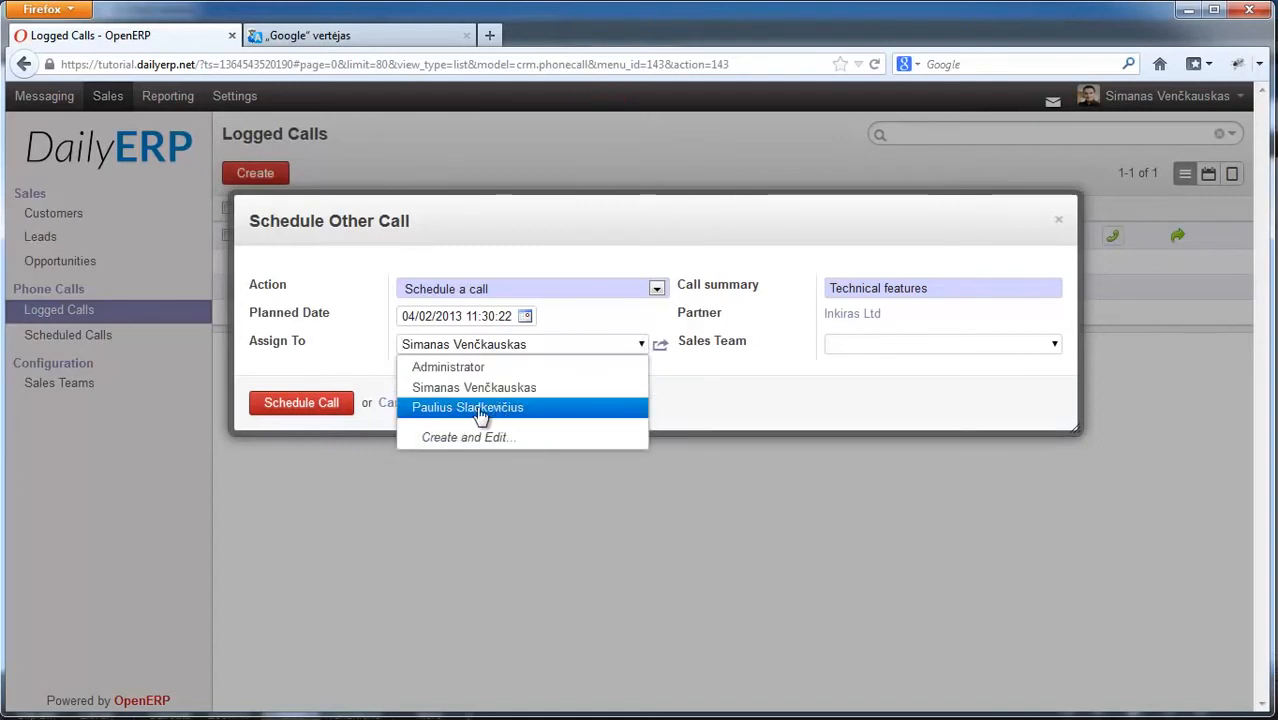
{"action": "left_click", "coordinate": [643, 345]}
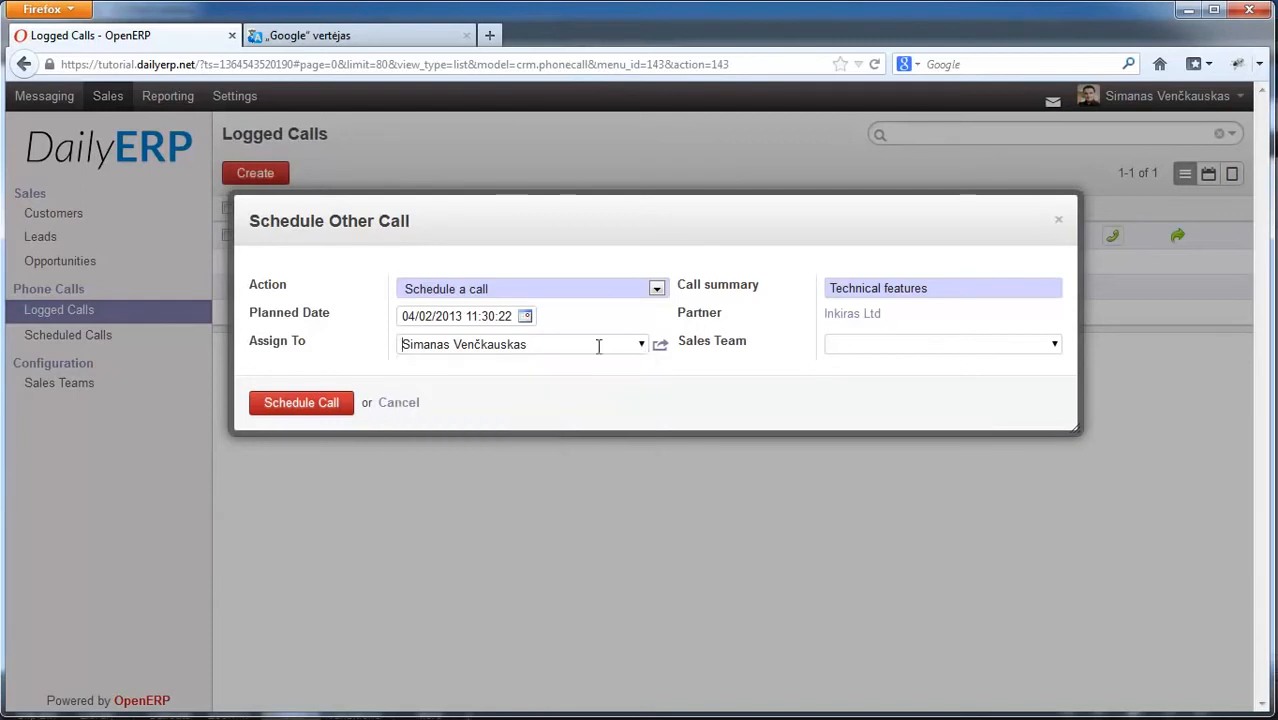
{"action": "left_click", "coordinate": [965, 288]}
Step: Schedule the Technical features call for 04/02/2013, review it, and head back to Opportunities
{"action": "left_click", "coordinate": [283, 410]}
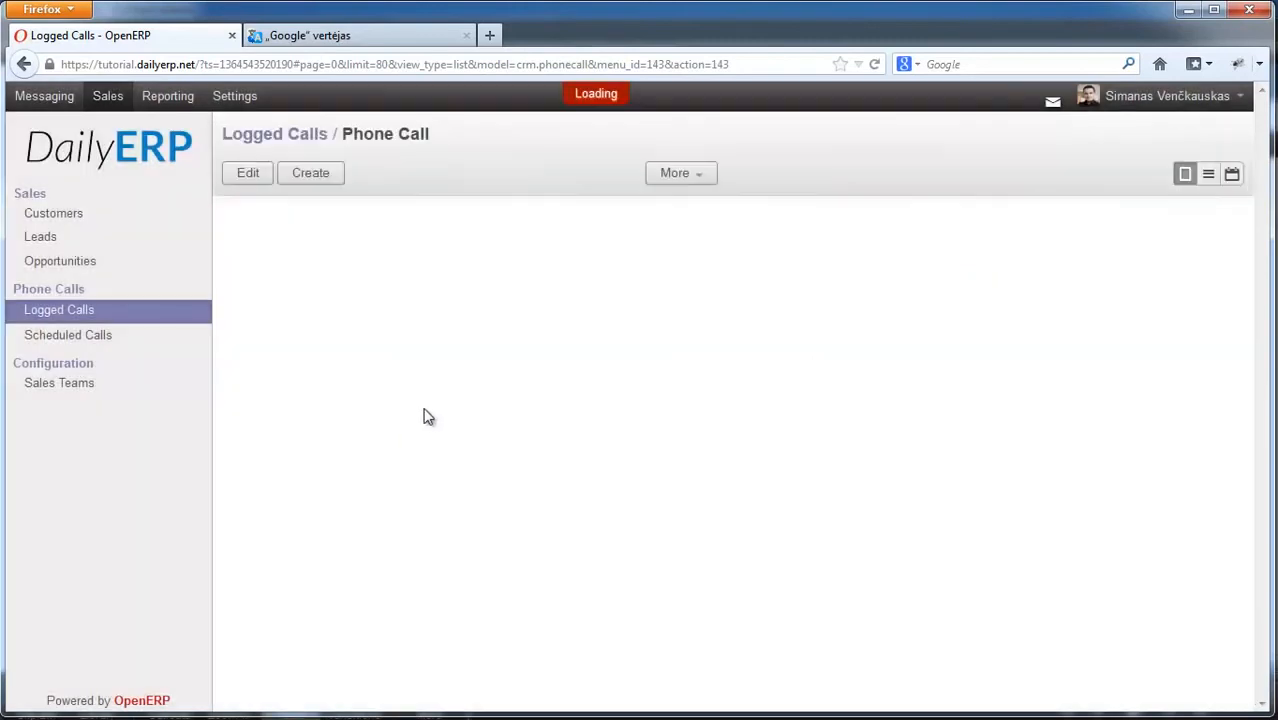
{"action": "scroll", "coordinate": [455, 370], "scroll_direction": "down", "scroll_amount": 1}
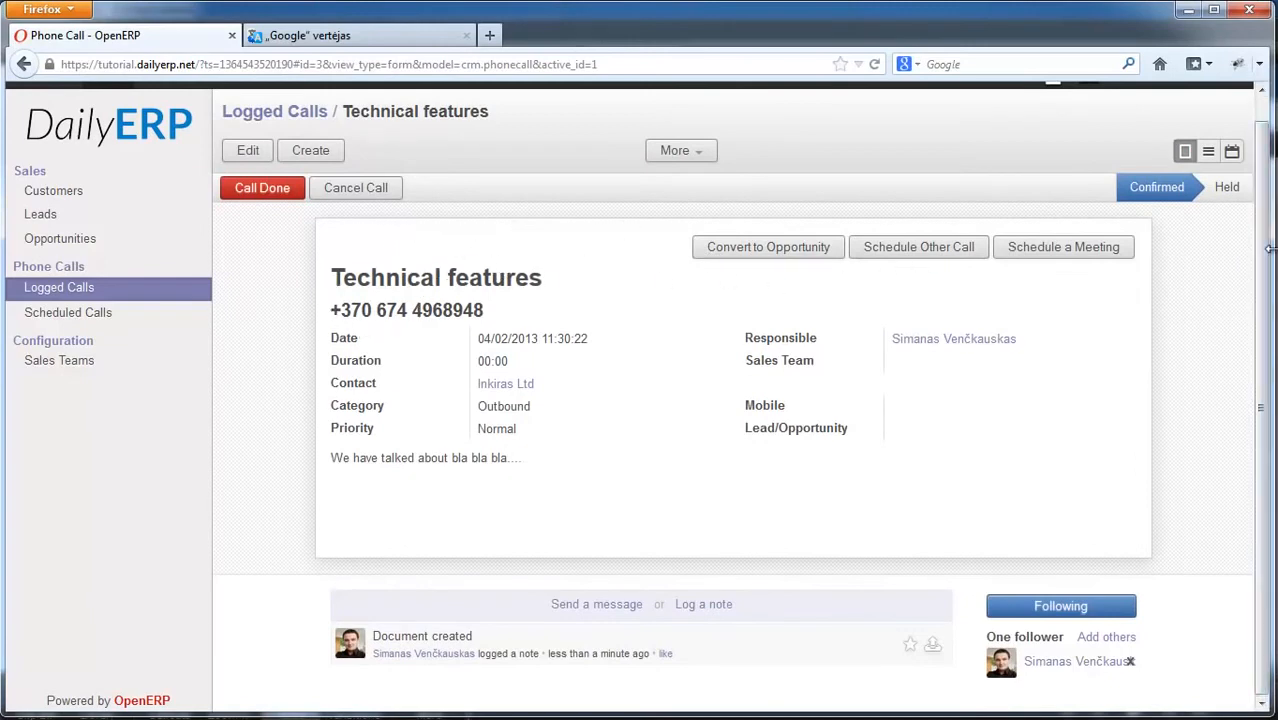
{"action": "scroll", "coordinate": [713, 187], "scroll_direction": "up", "scroll_amount": 1}
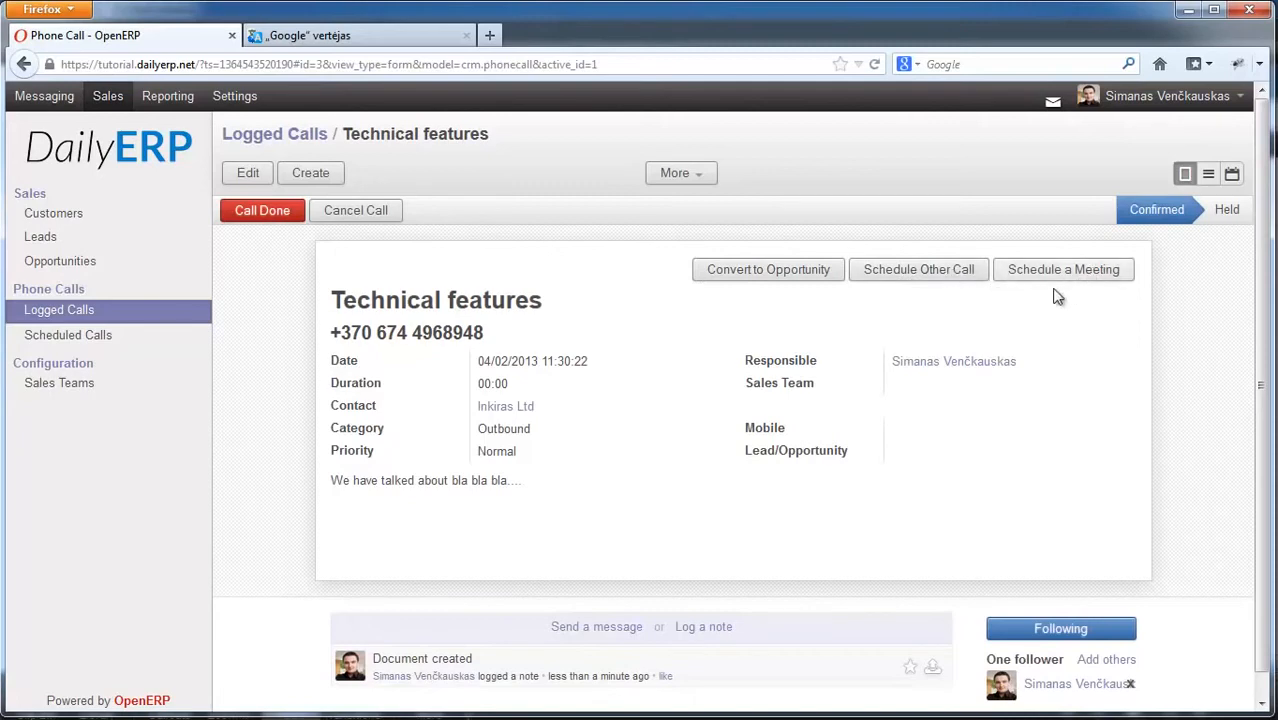
{"action": "left_click", "coordinate": [104, 263]}
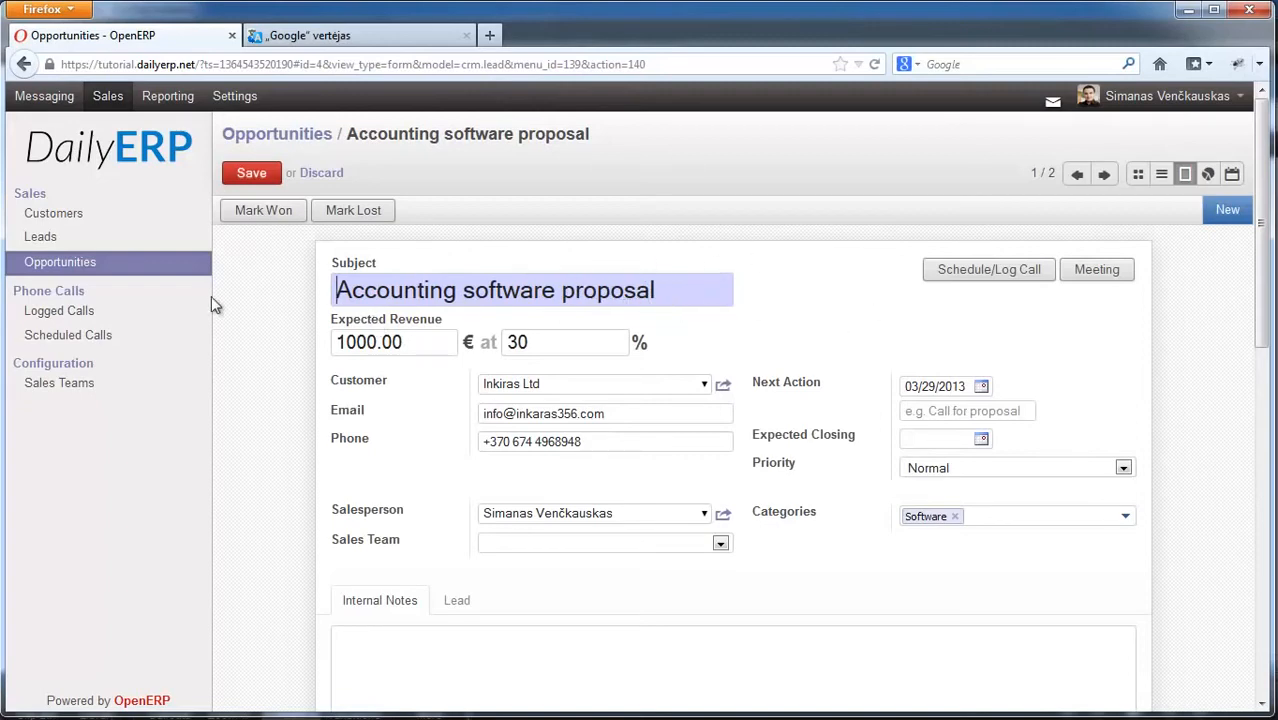
Step: Move the Accounting software proposal card from New to Qualification and reopen it for editing
{"action": "left_click", "coordinate": [96, 266]}
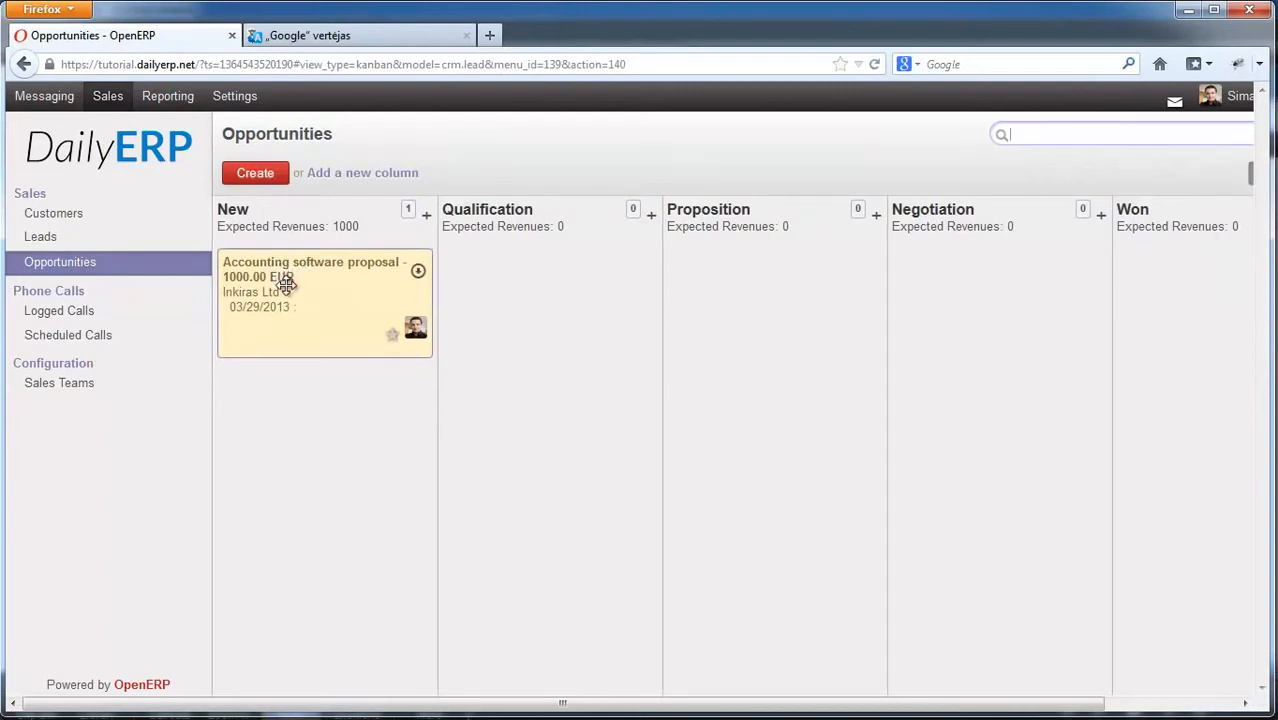
{"action": "left_click_drag", "start_coordinate": [286, 283], "coordinate": [515, 278]}
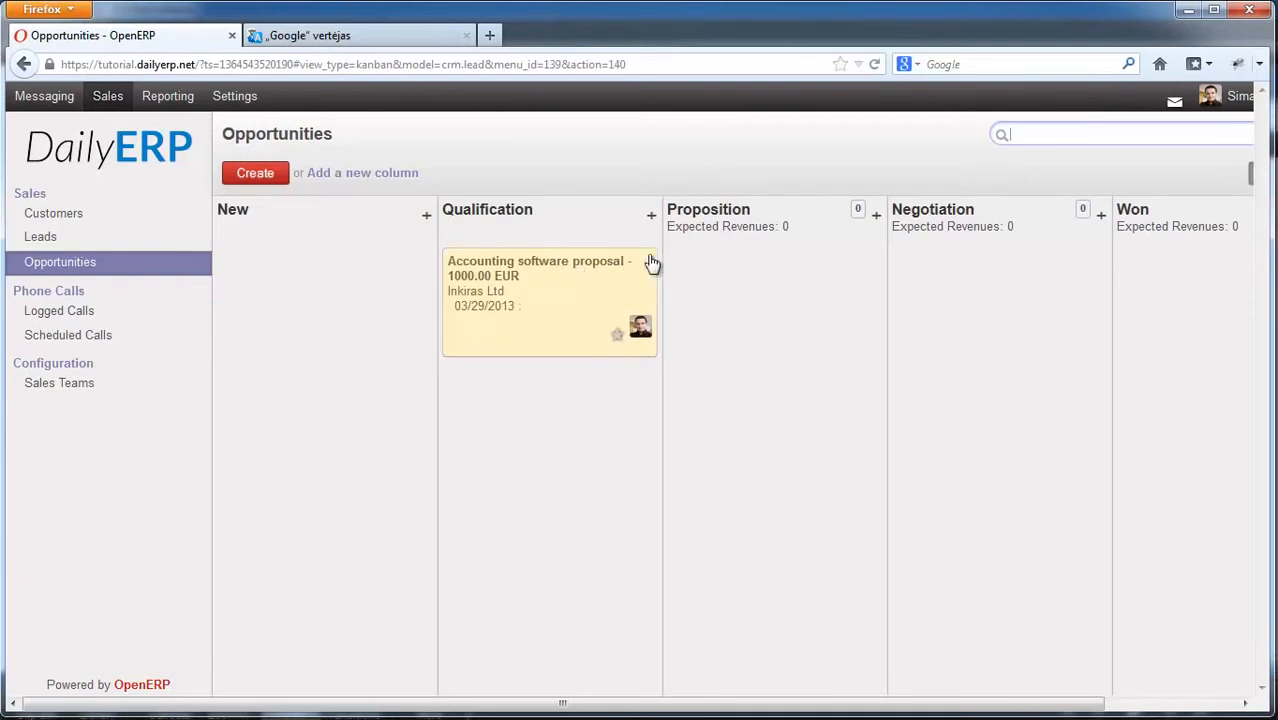
{"action": "left_click_drag", "start_coordinate": [540, 276], "coordinate": [578, 266]}
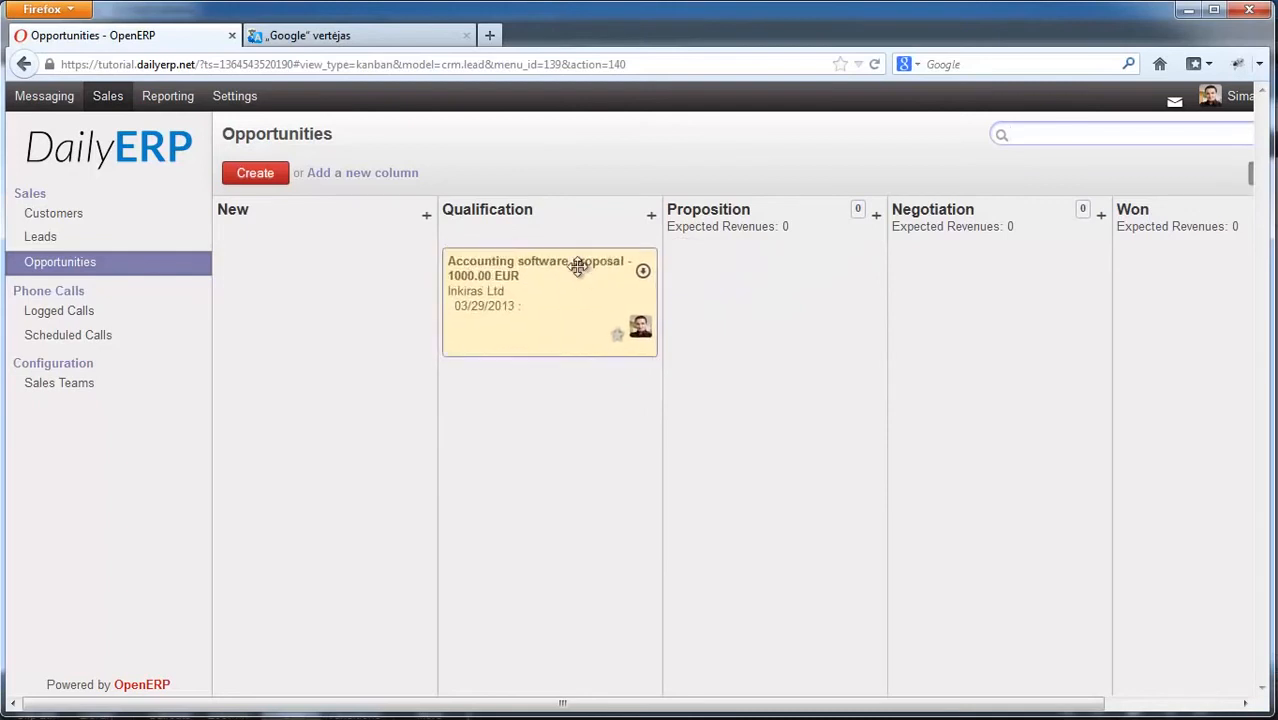
{"action": "left_click", "coordinate": [640, 271]}
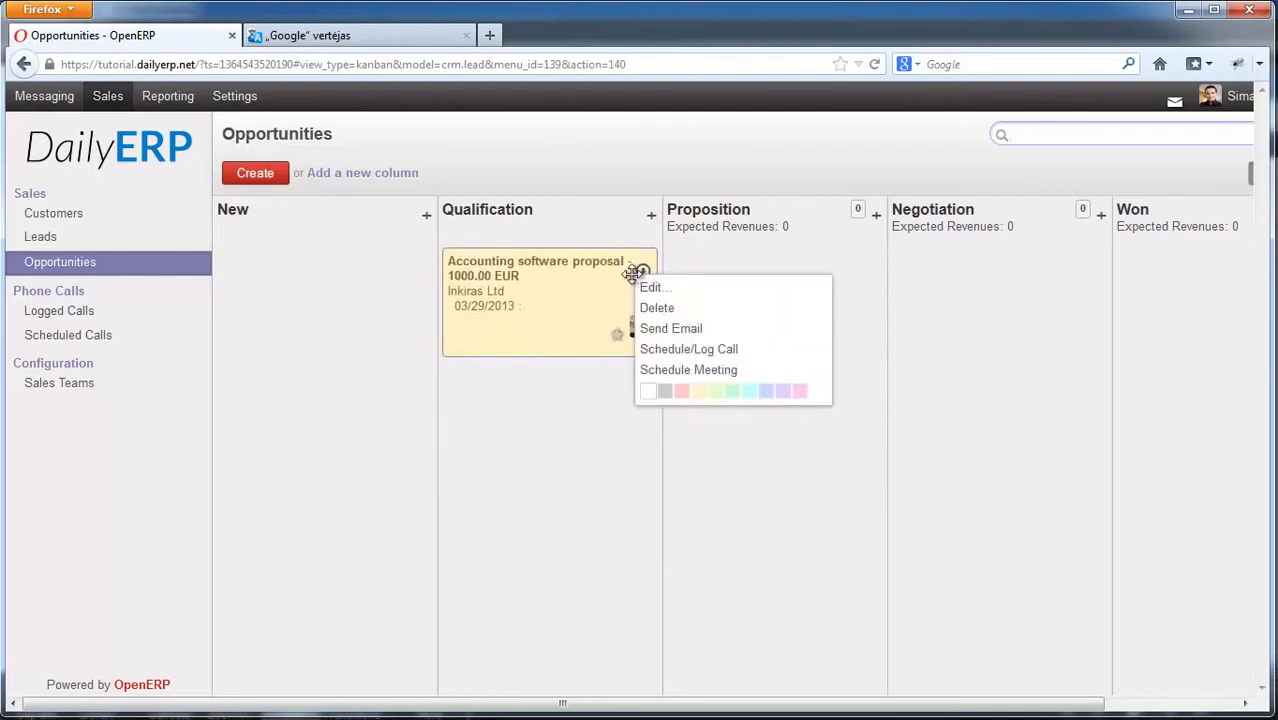
{"action": "left_click", "coordinate": [653, 289]}
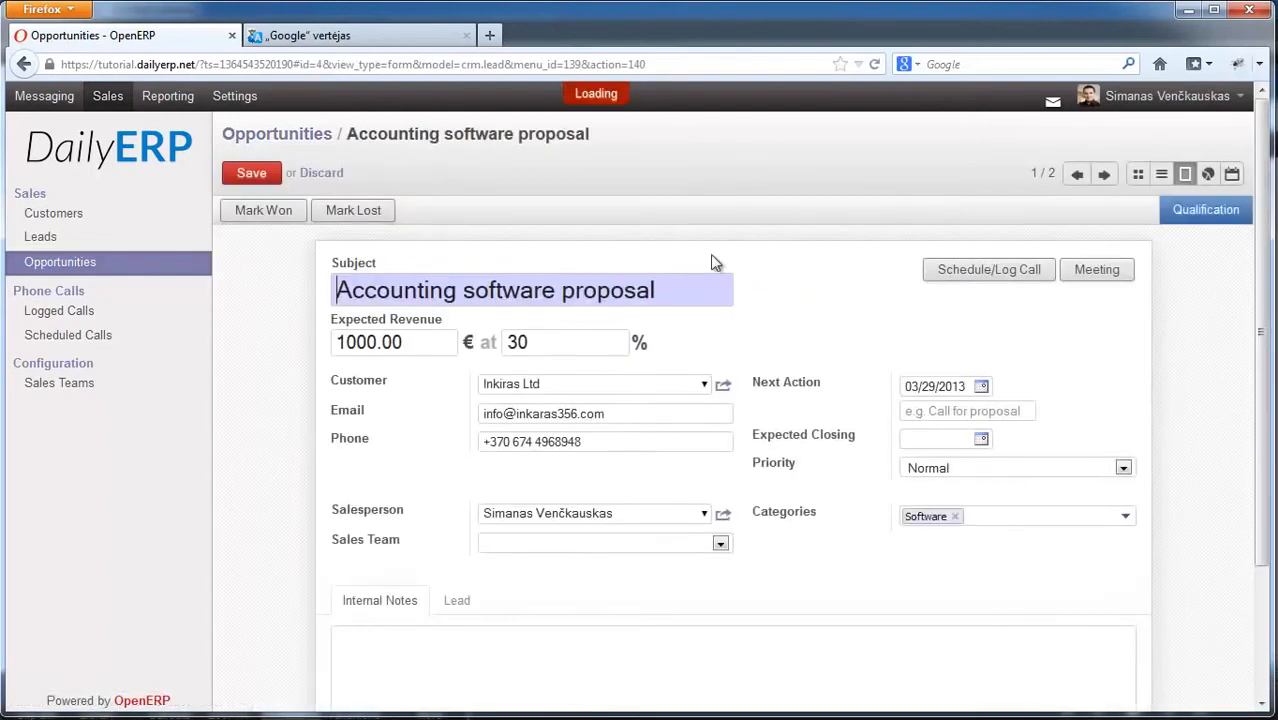
Step: Create a meeting on Saturday 23 March 2013 at 08:00 titled 'Technical features discussion'
{"action": "left_click", "coordinate": [1095, 270]}
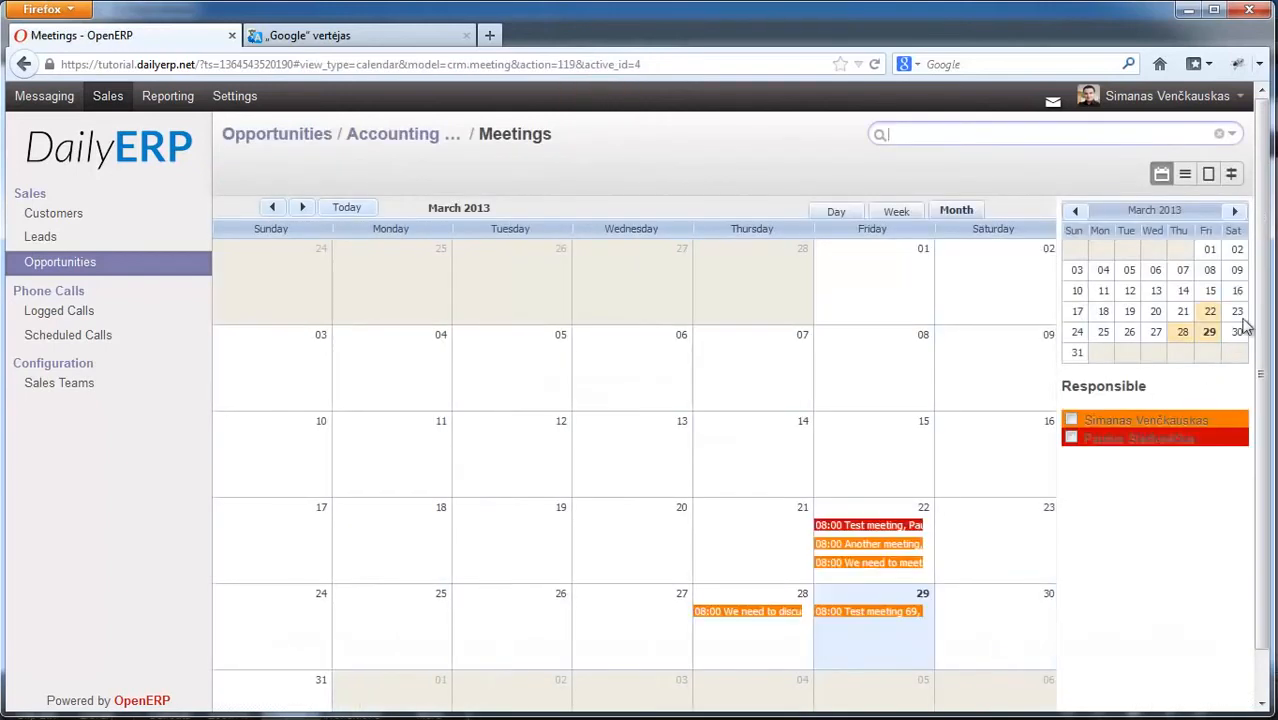
{"action": "left_click_drag", "start_coordinate": [1264, 320], "coordinate": [1270, 380]}
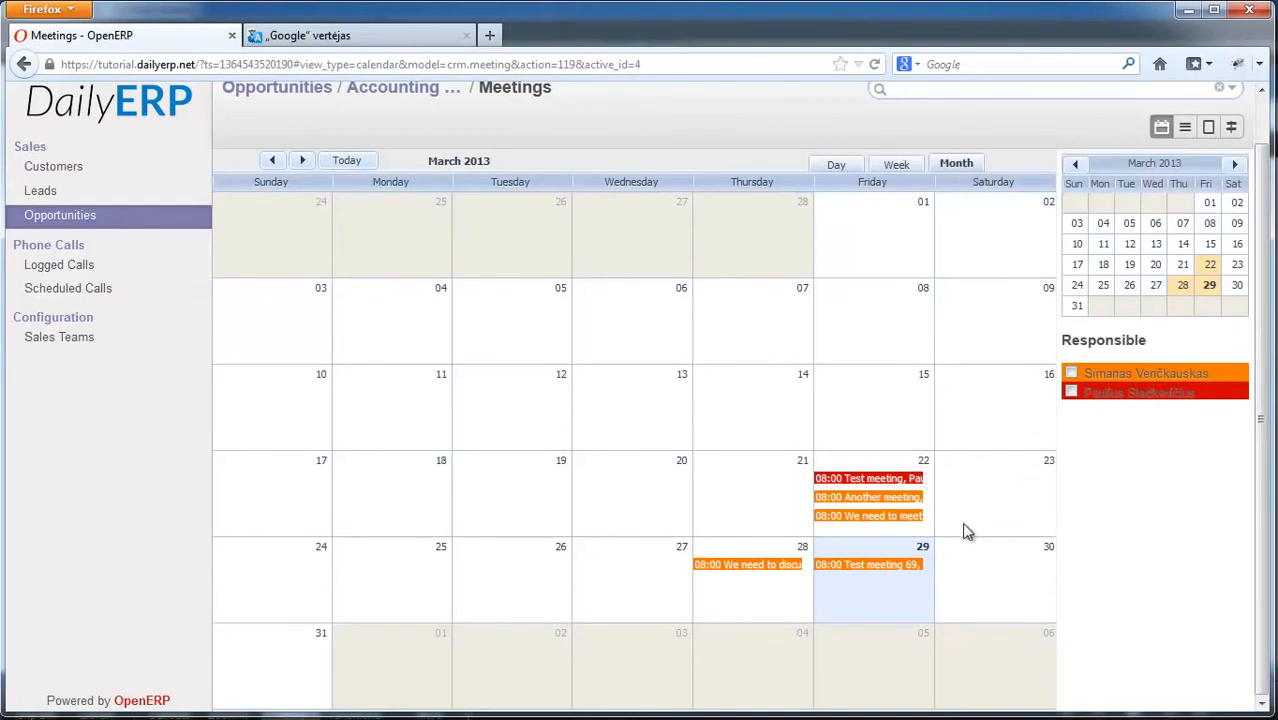
{"action": "double_click", "coordinate": [983, 490]}
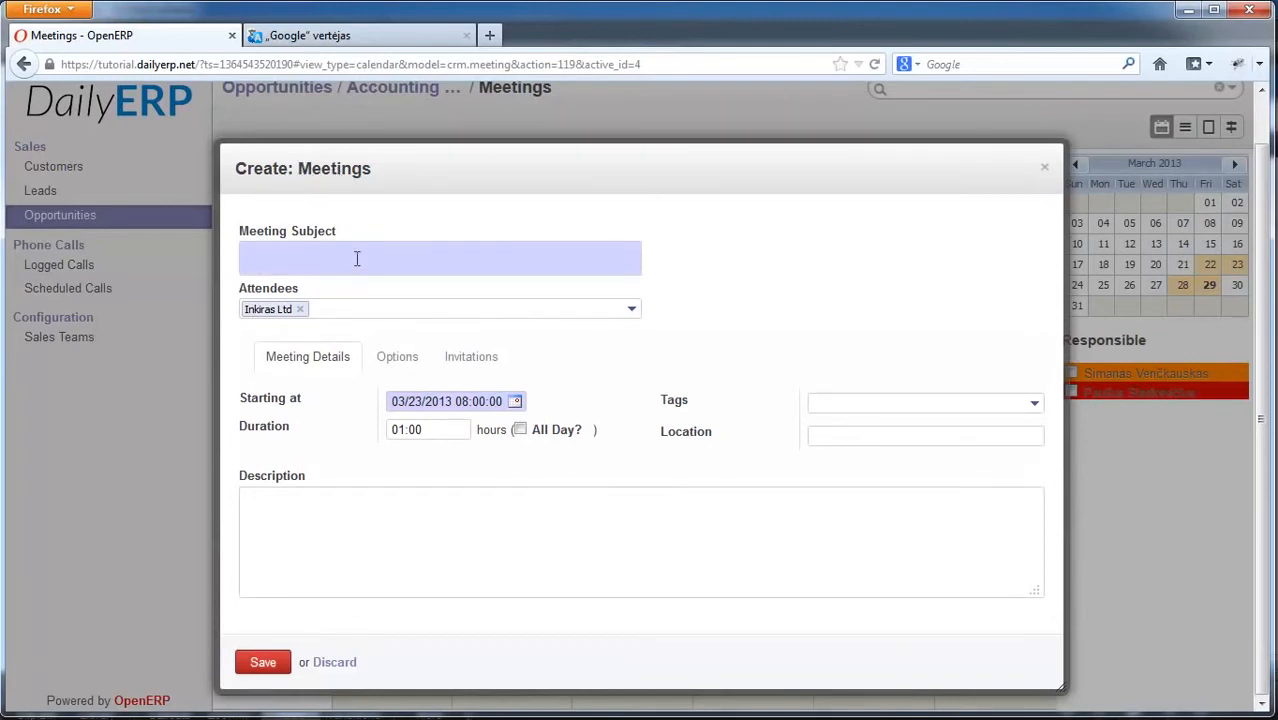
{"action": "type", "text": "hnical "}
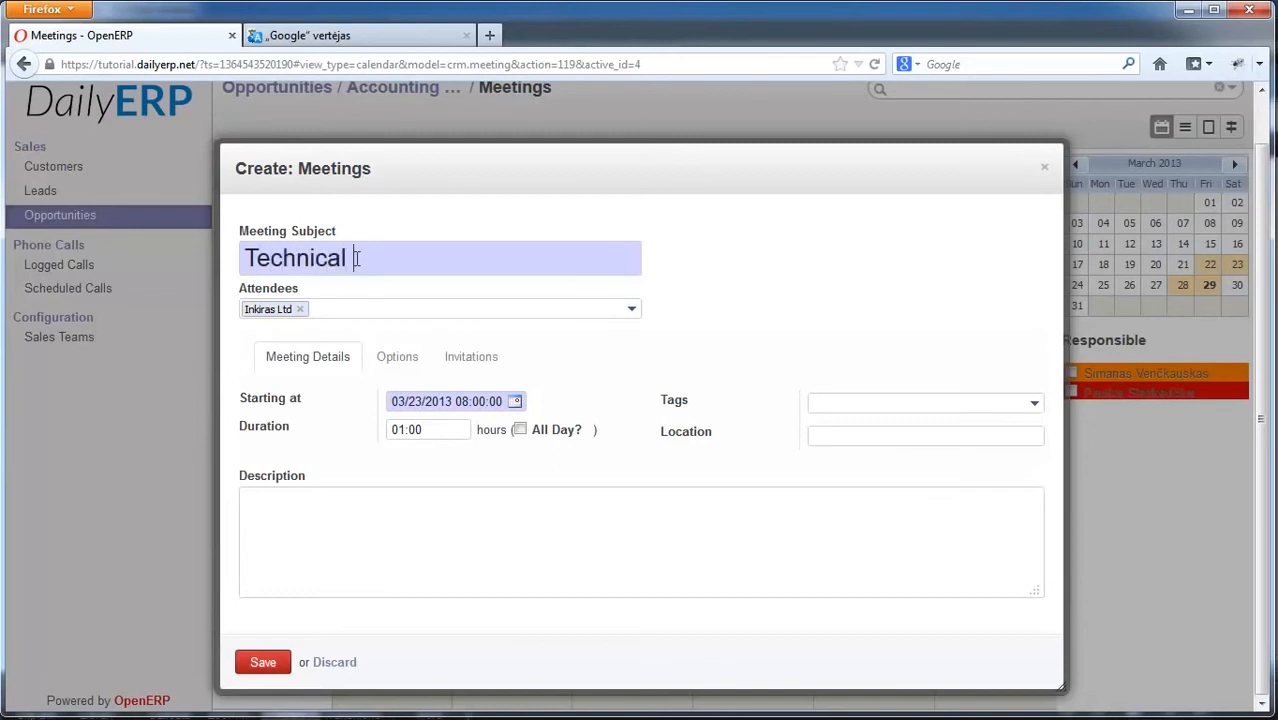
{"action": "type", "text": "features d"}
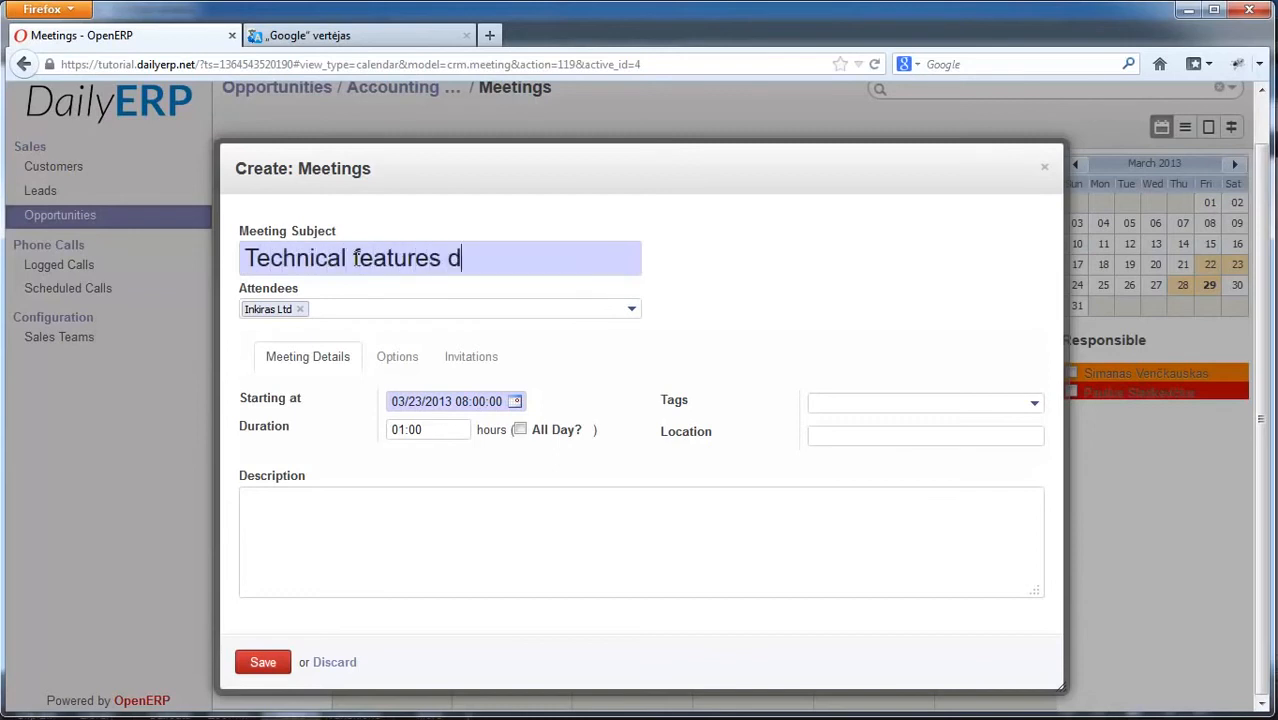
{"action": "type", "text": "iscussion"}
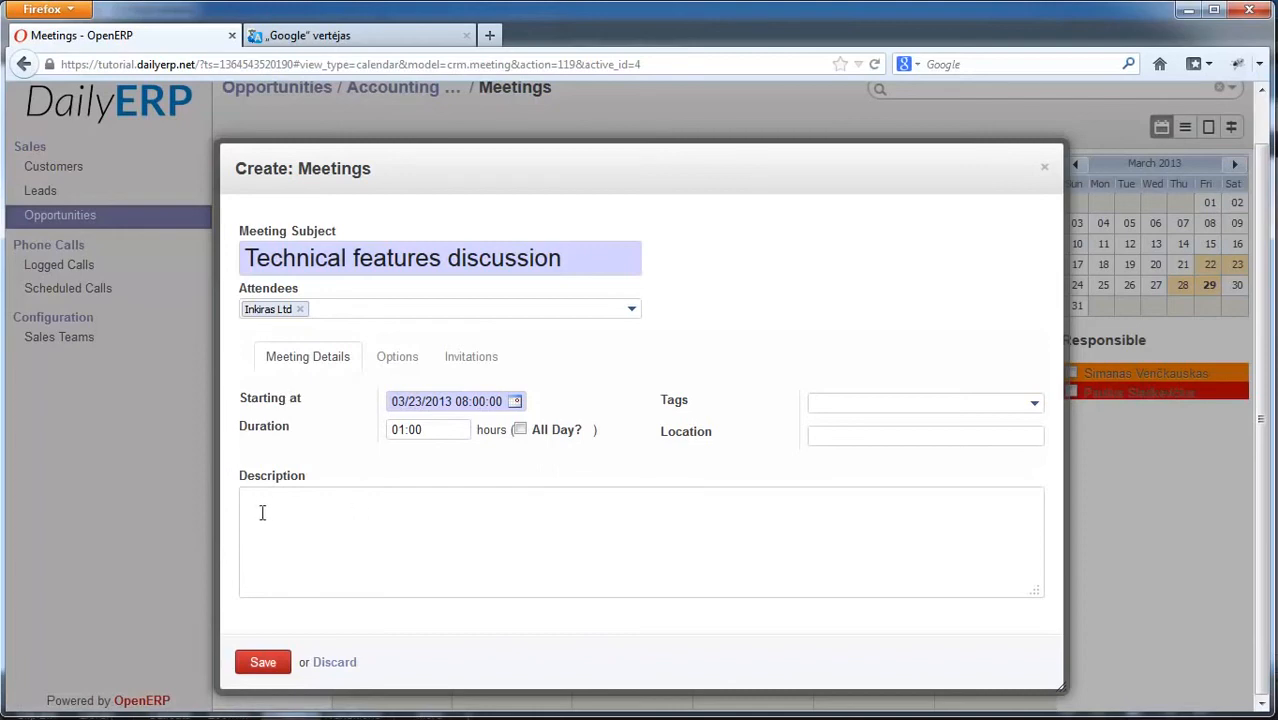
Step: Pass through the meeting's Description and Tags fields and show its Options
{"action": "left_click", "coordinate": [370, 500]}
{"action": "left_click", "coordinate": [907, 402]}
{"action": "left_click", "coordinate": [387, 358]}
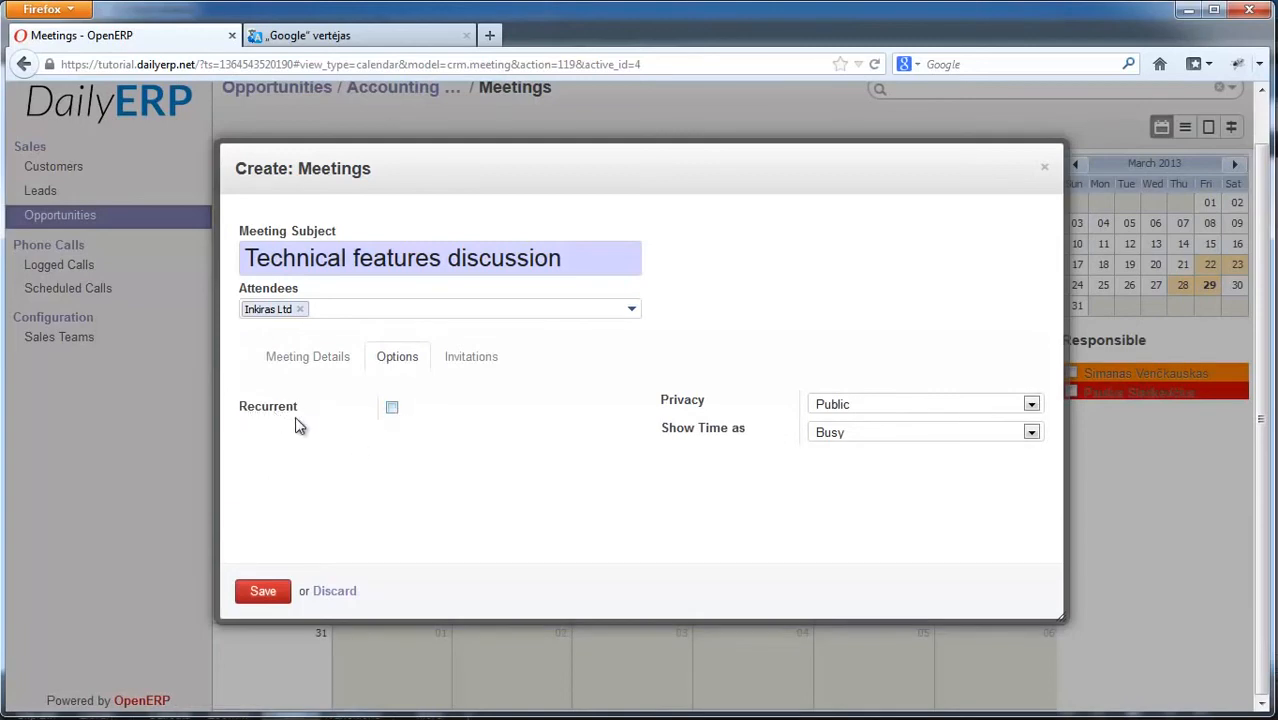
Step: Toggle Recurrent on and back off, leaving the meeting non-recurring
{"action": "left_click", "coordinate": [392, 410]}
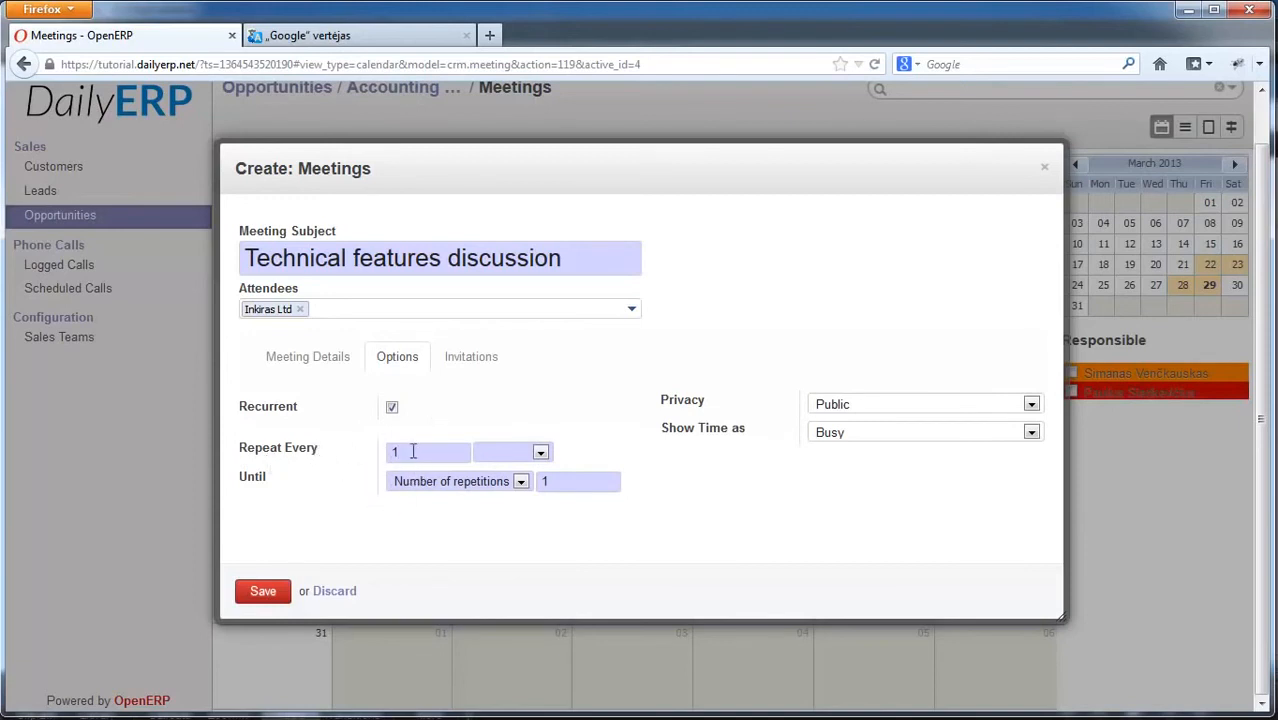
{"action": "left_click", "coordinate": [540, 453]}
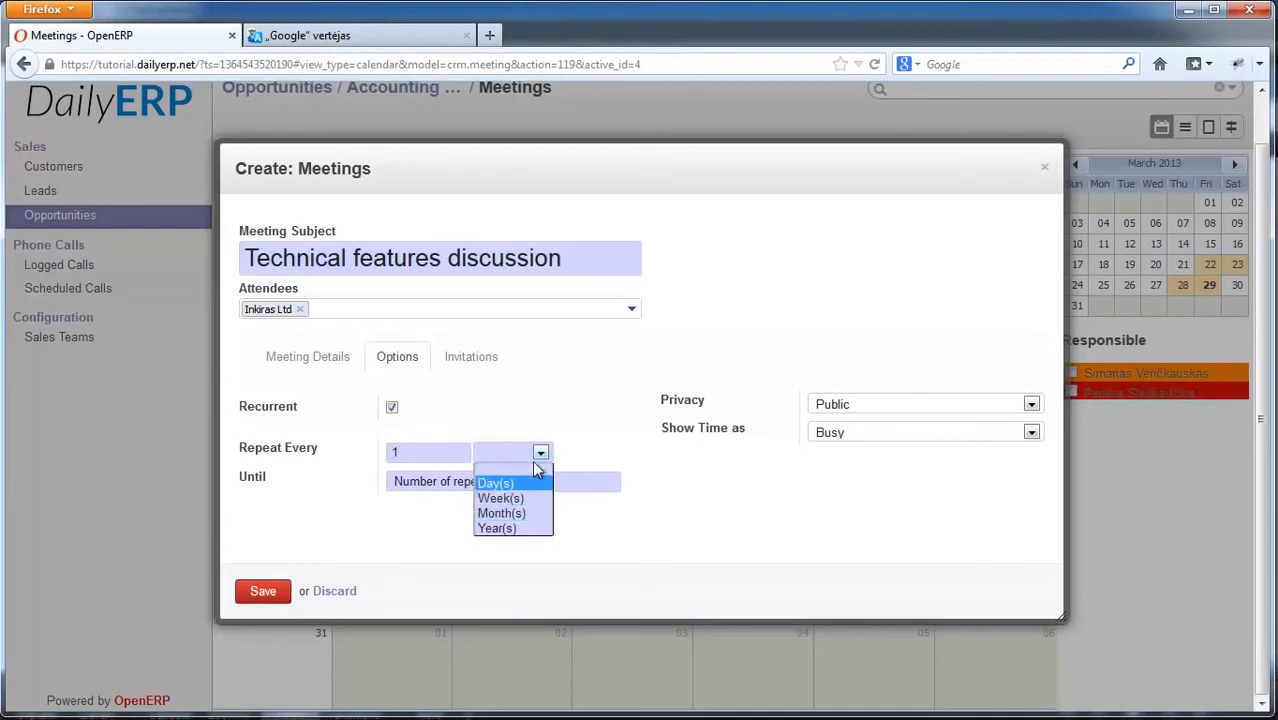
{"action": "left_click", "coordinate": [520, 451]}
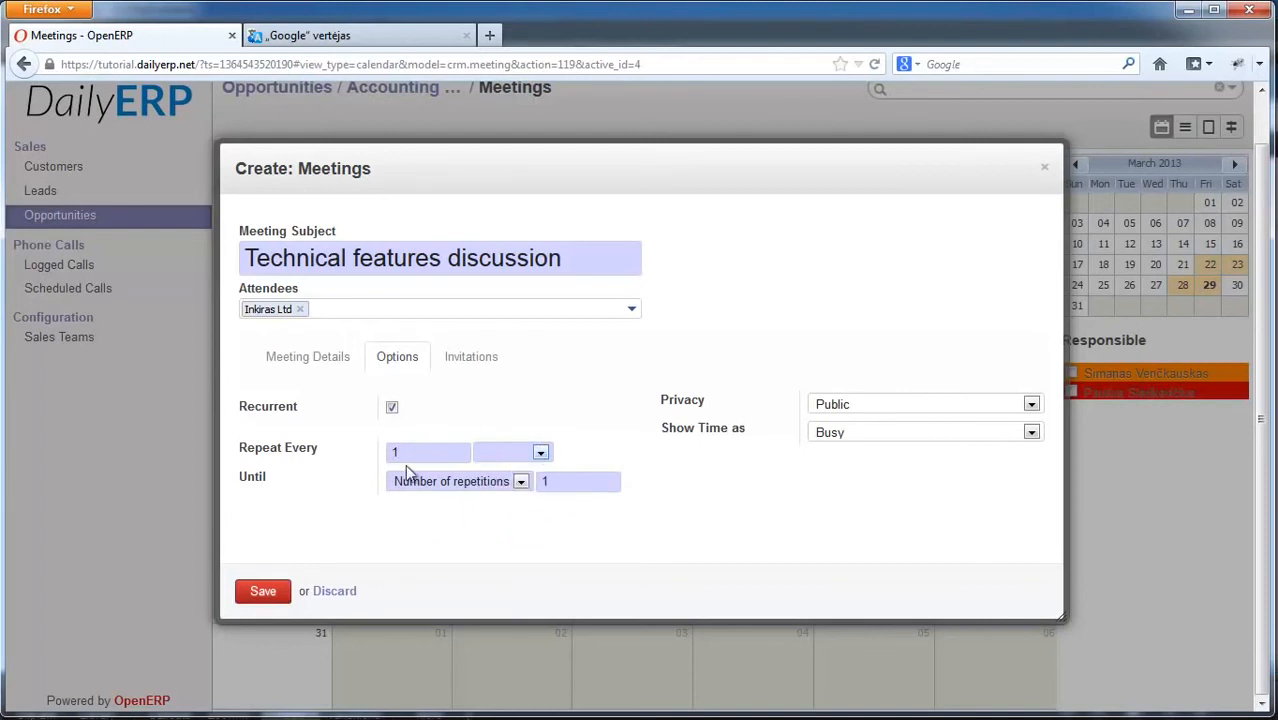
{"action": "left_click", "coordinate": [392, 408]}
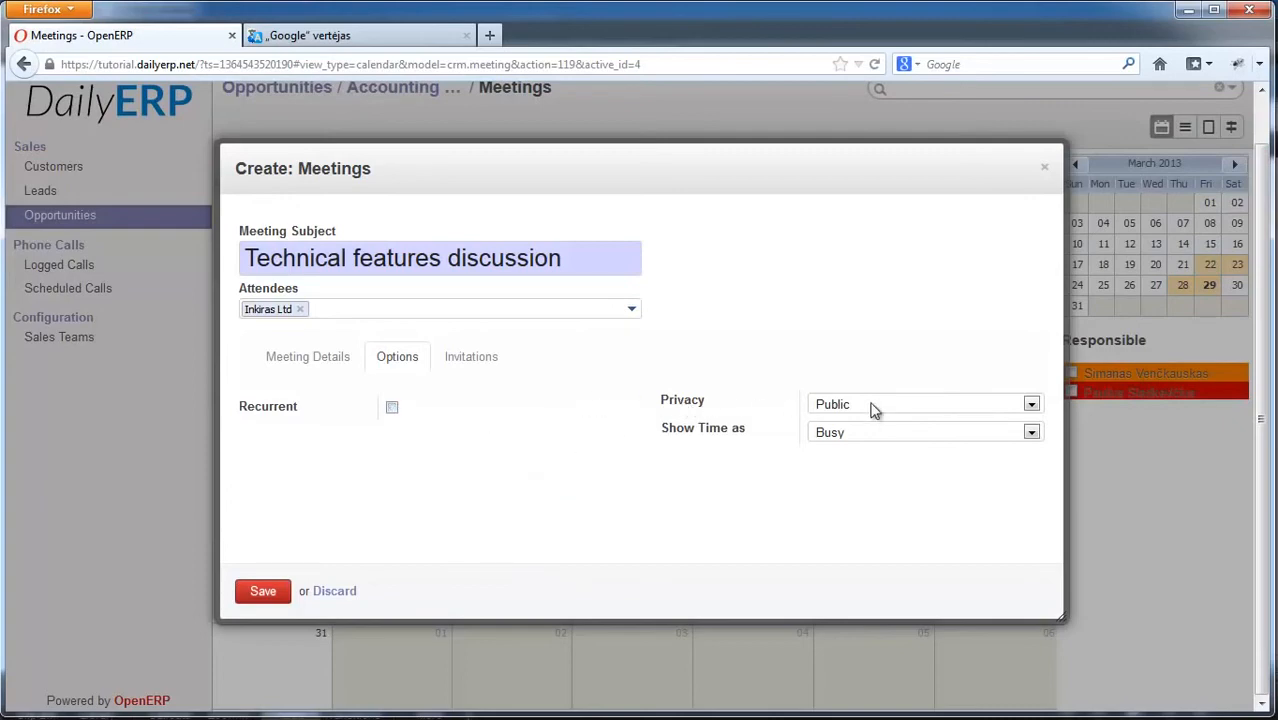
Step: Keep privacy Public and time shown as Busy, then show the Invitations list
{"action": "left_click", "coordinate": [909, 408]}
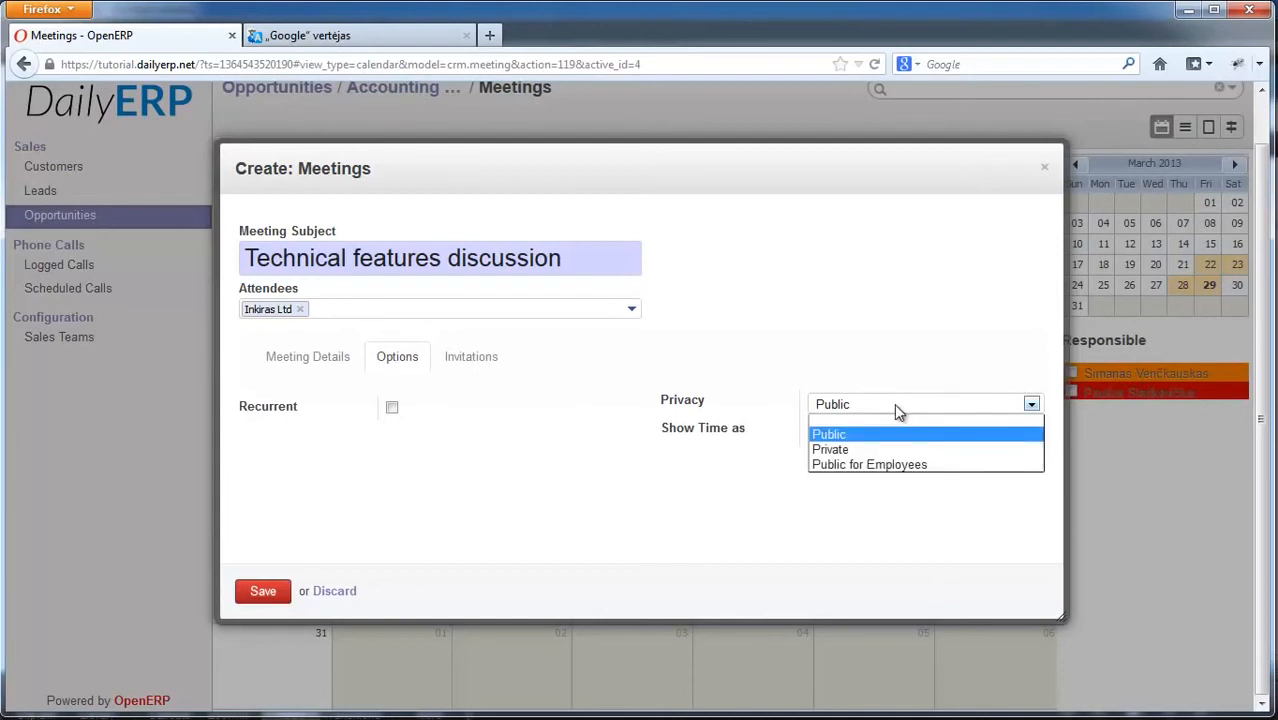
{"action": "left_click", "coordinate": [848, 436]}
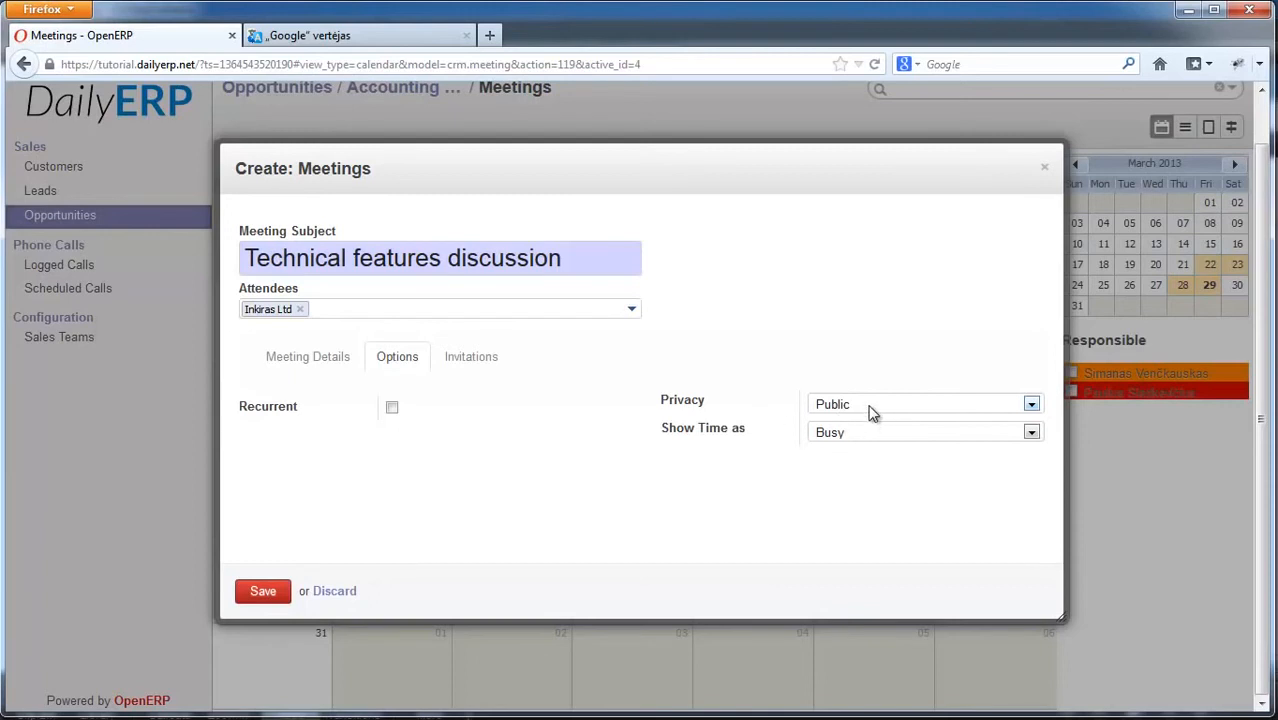
{"action": "left_click", "coordinate": [885, 412]}
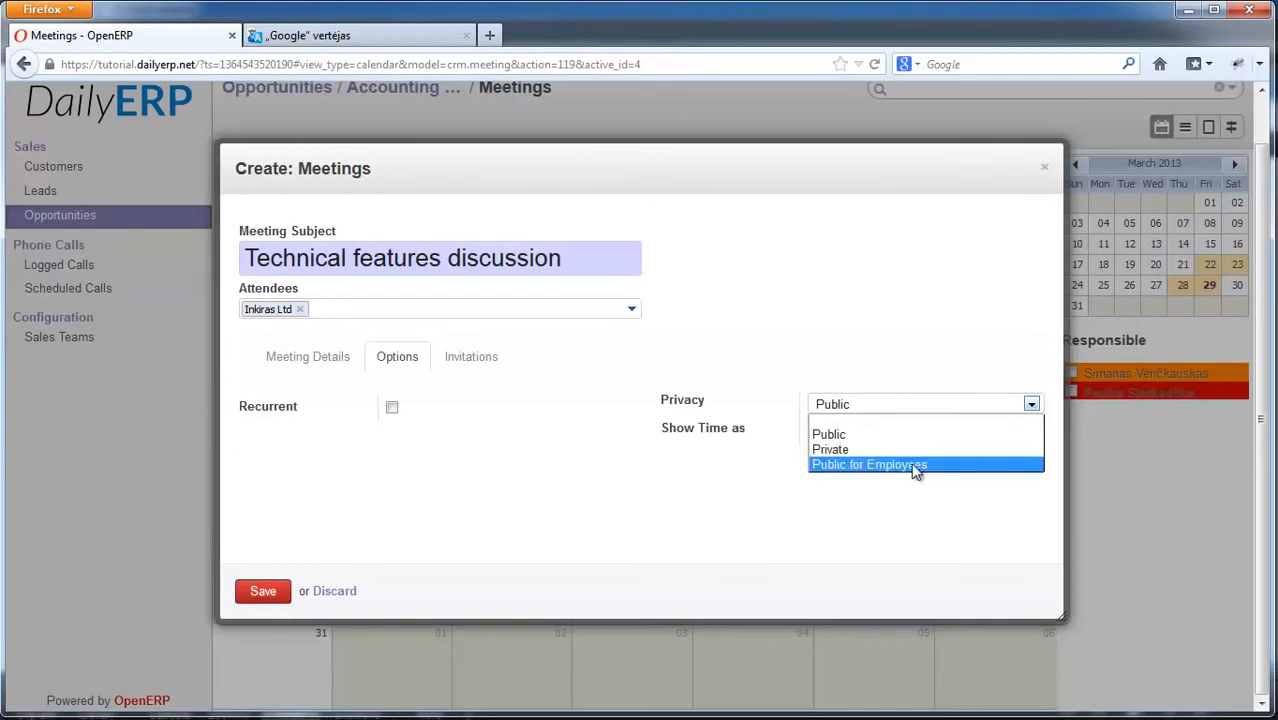
{"action": "left_click", "coordinate": [714, 363]}
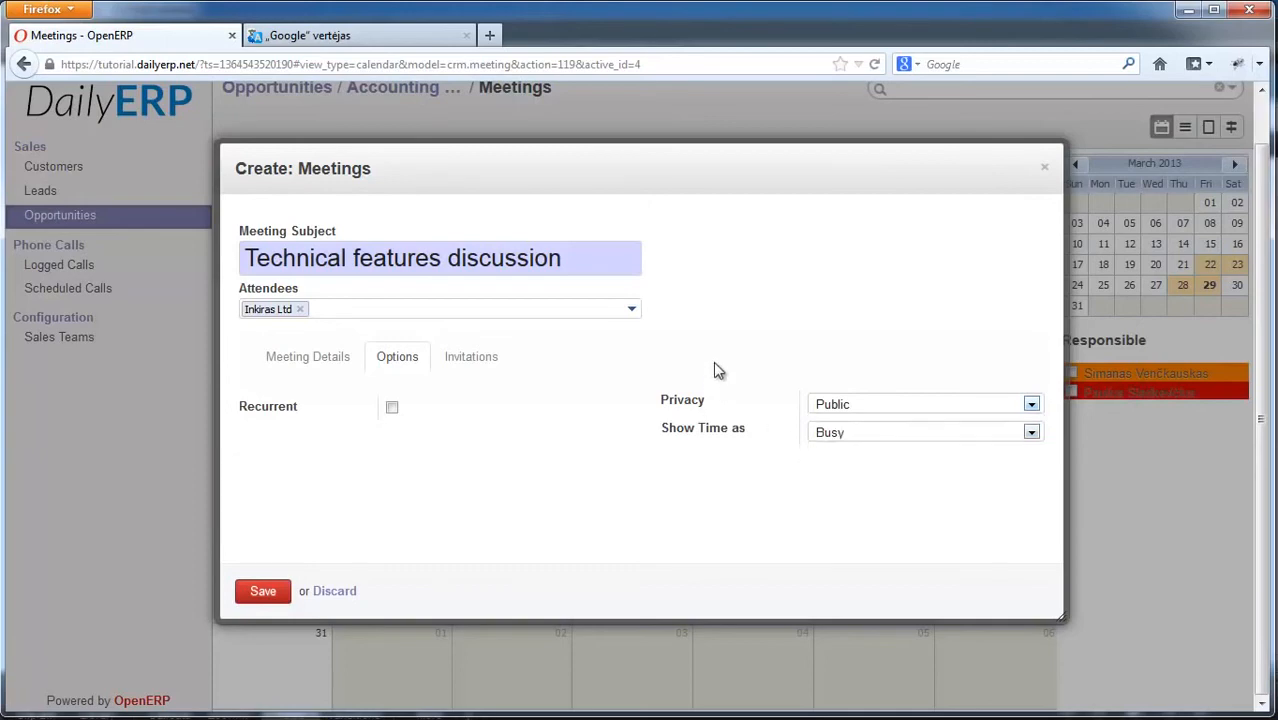
{"action": "left_click", "coordinate": [864, 435]}
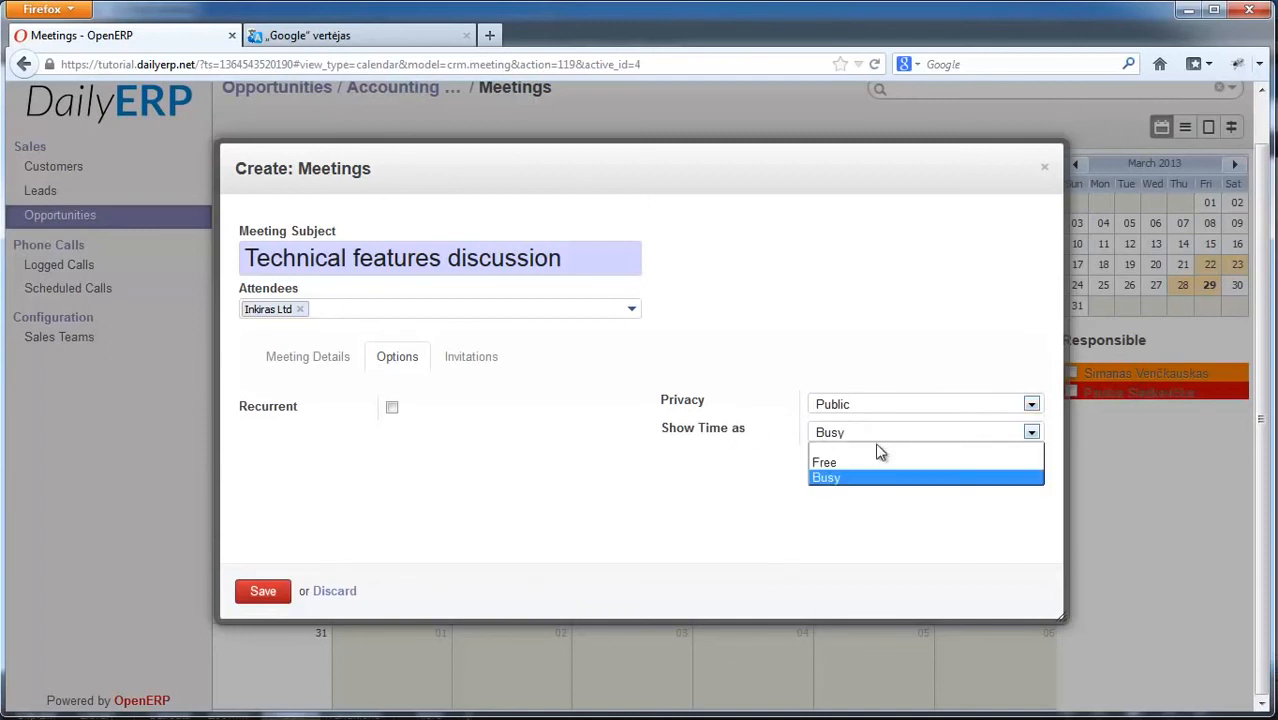
{"action": "left_click", "coordinate": [654, 485]}
{"action": "left_click", "coordinate": [470, 365]}
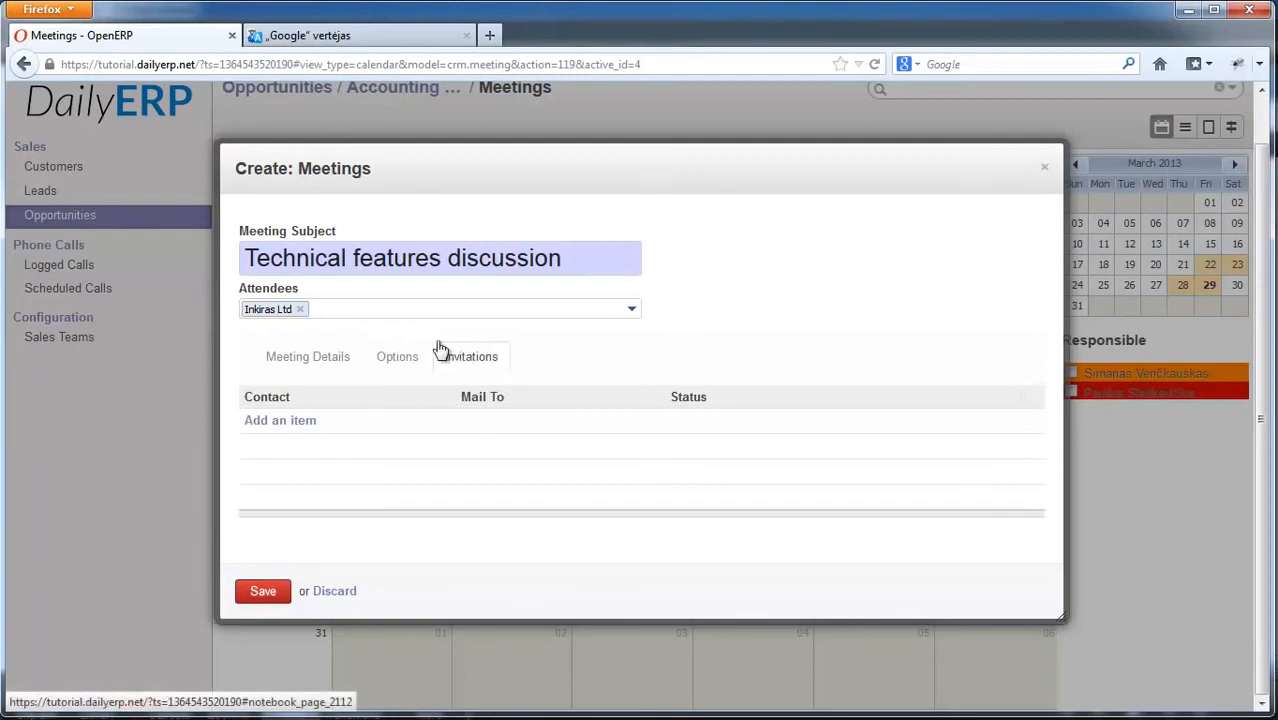
Step: Invite the Inkiras Ltd employee contact to the meeting
{"action": "left_click", "coordinate": [254, 422]}
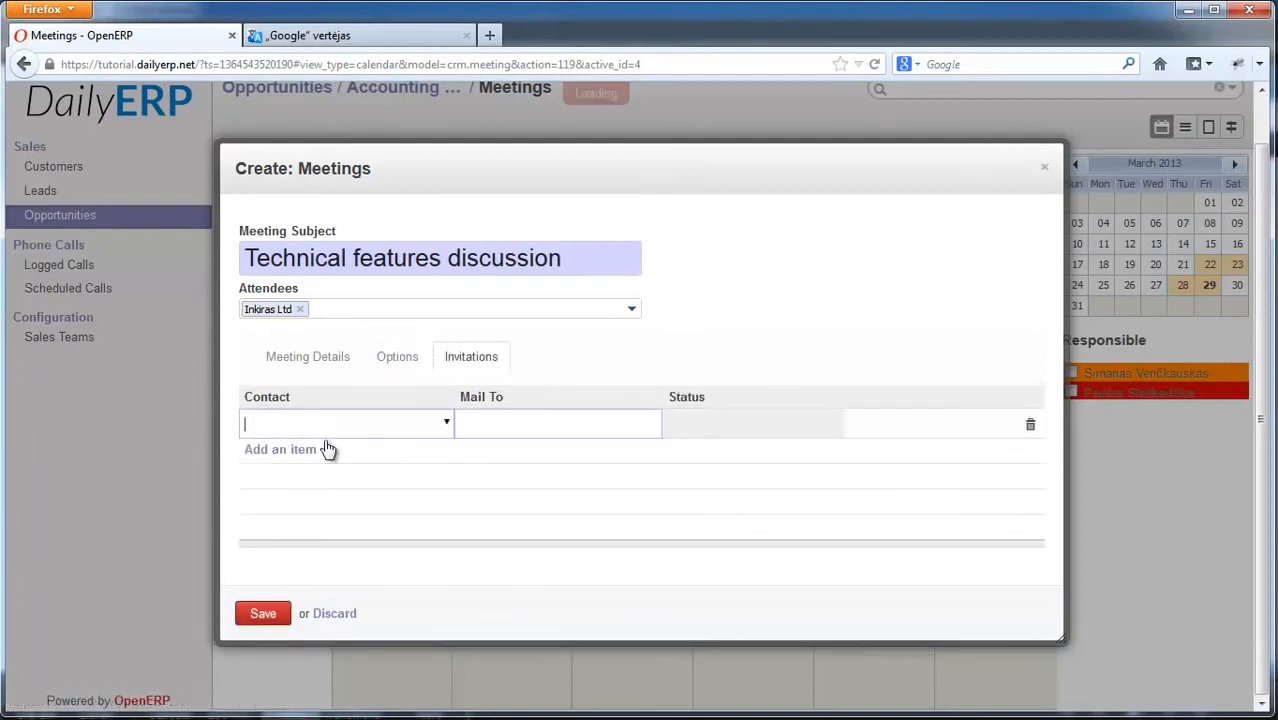
{"action": "left_click", "coordinate": [447, 424]}
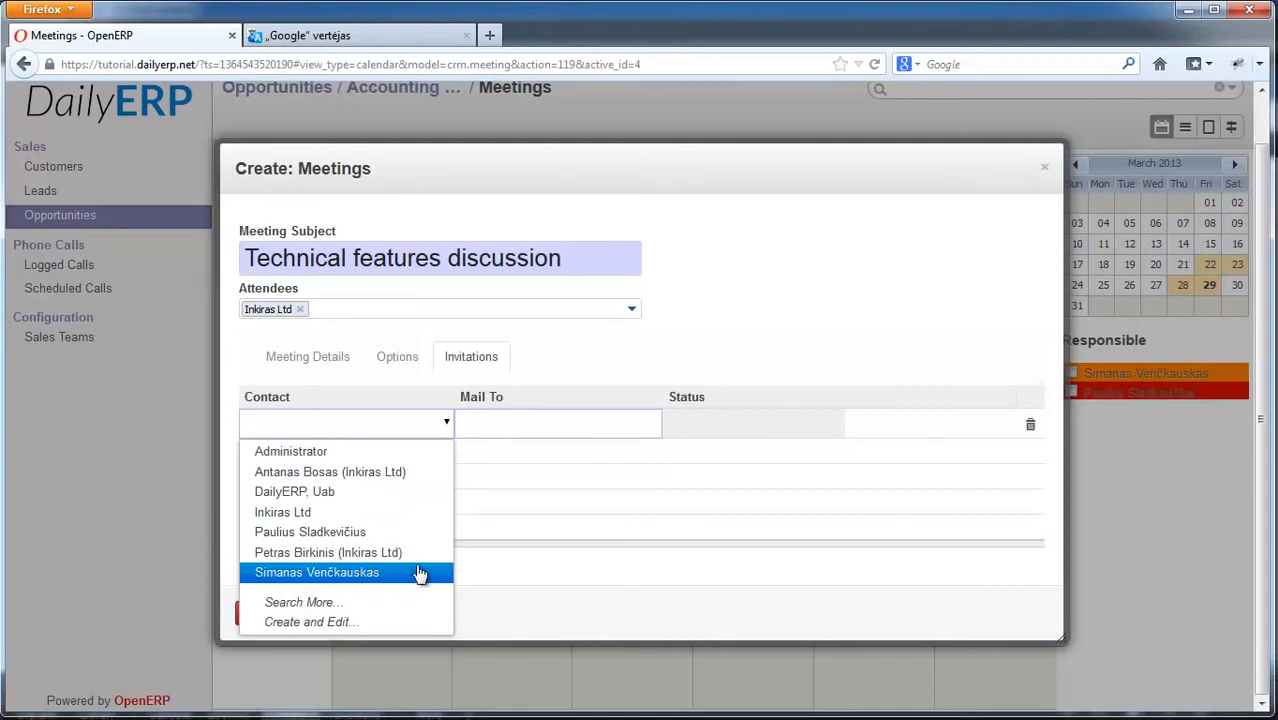
{"action": "left_click", "coordinate": [318, 554]}
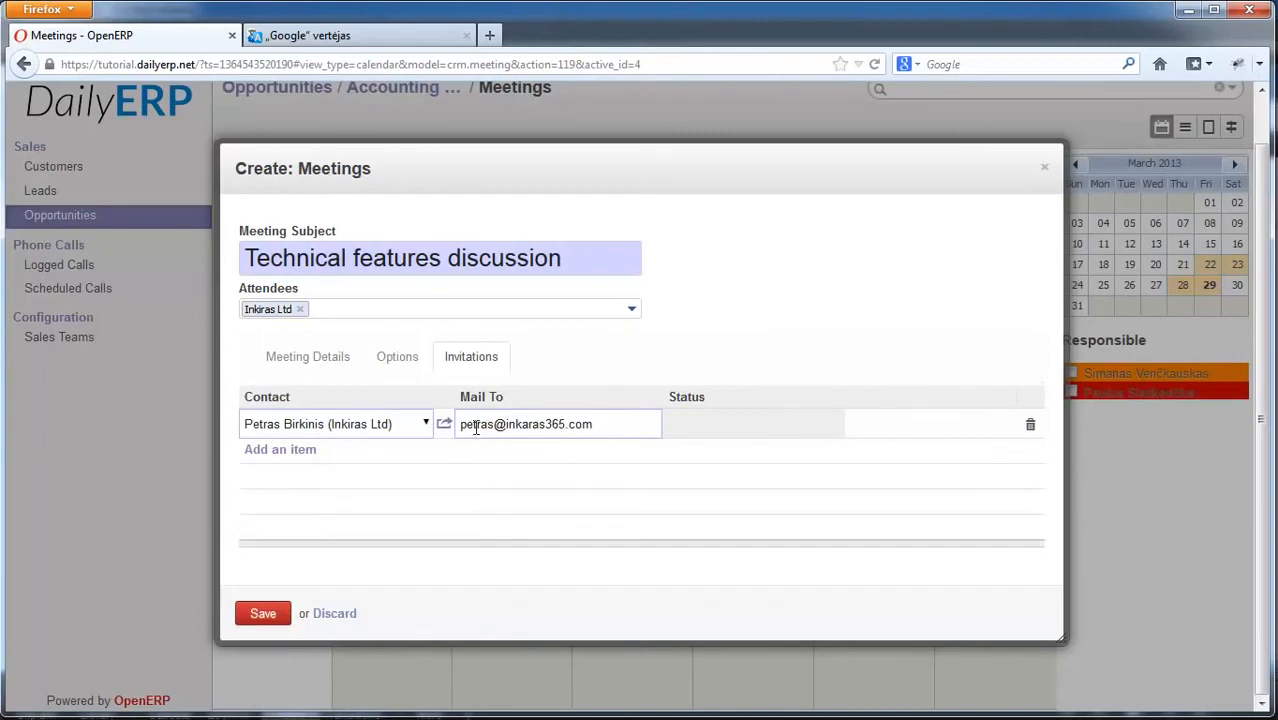
Step: Add a second invitee by e-mail address and save the meeting onto 23 March
{"action": "left_click", "coordinate": [254, 450]}
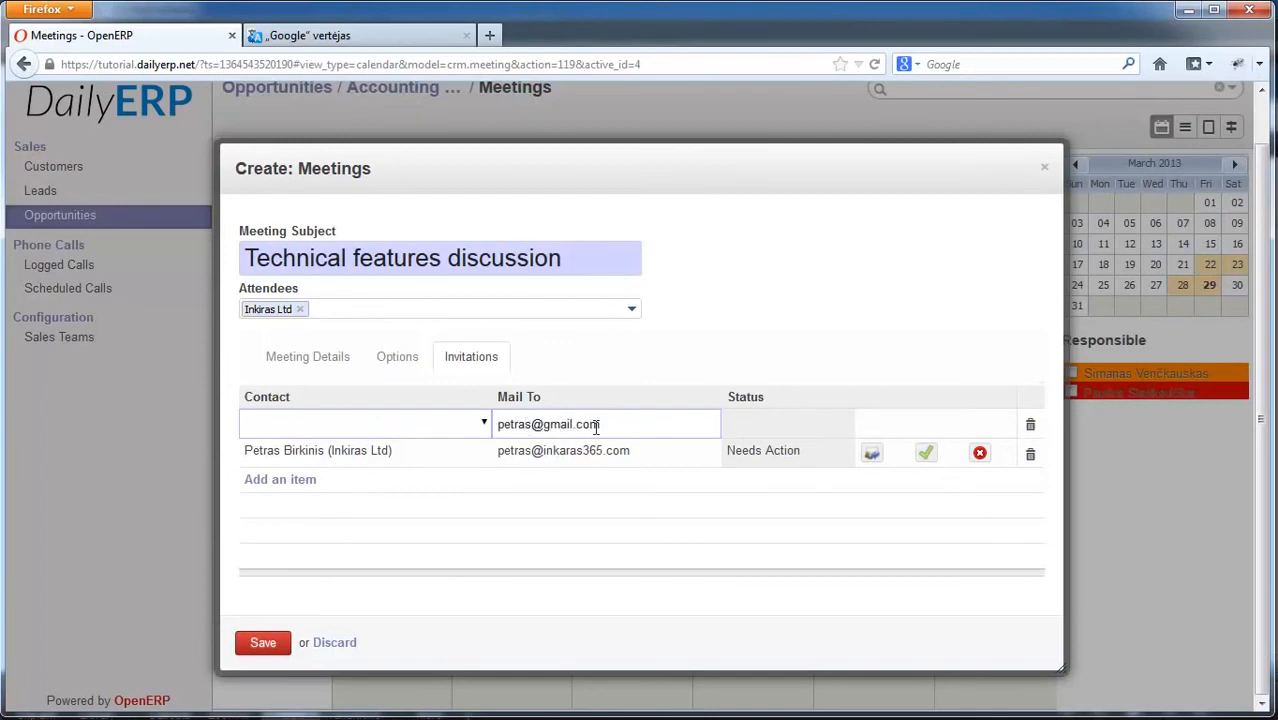
{"action": "type", "text": "156987"}
{"action": "key", "text": "ctrl+a"}
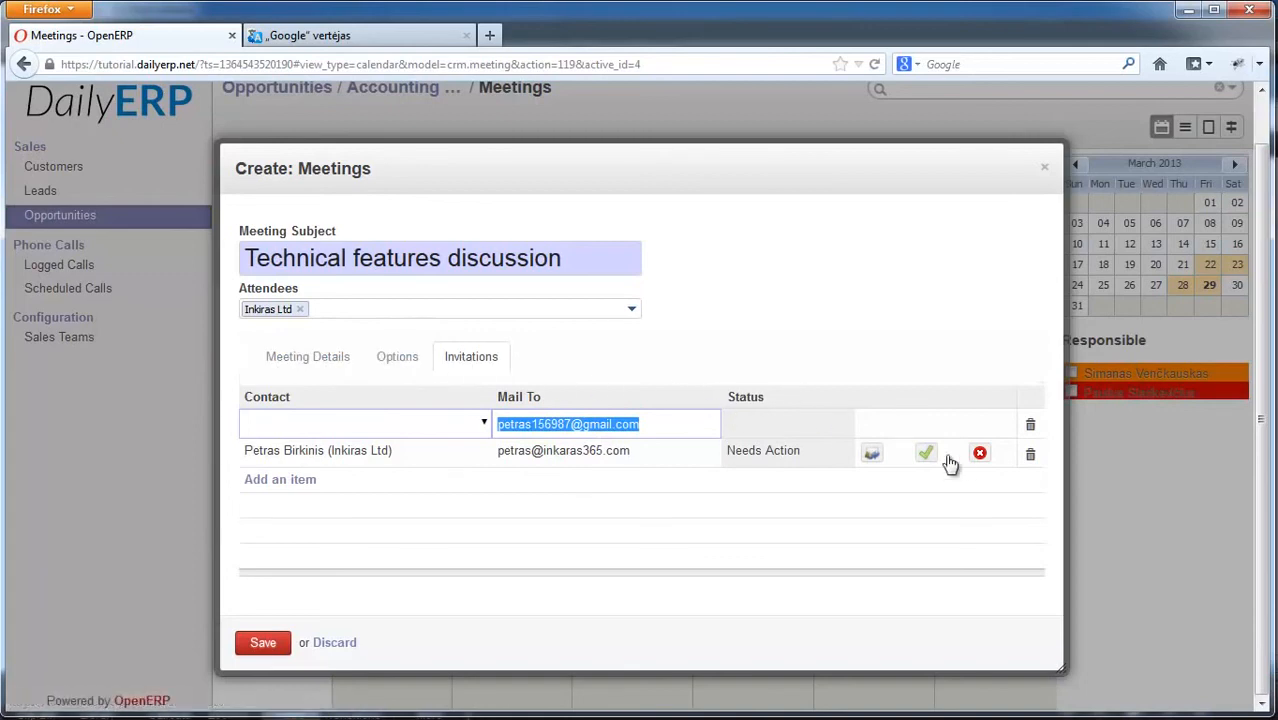
{"action": "left_click", "coordinate": [262, 647]}
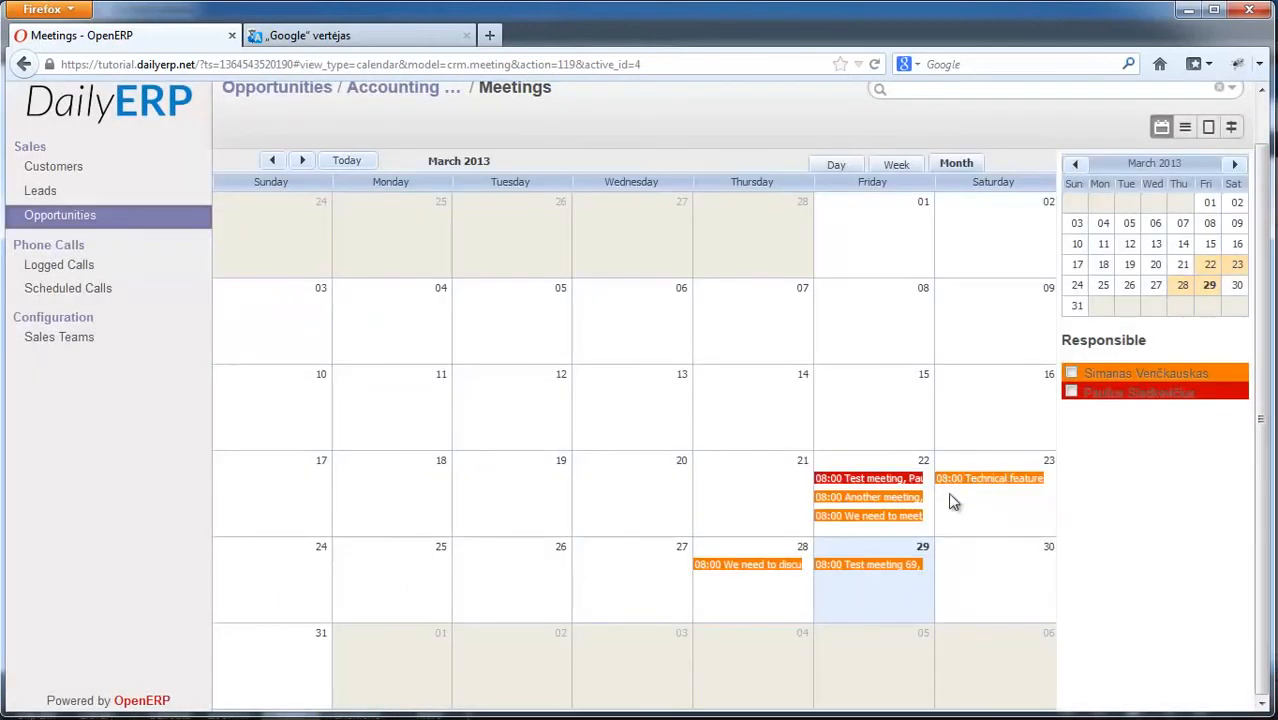
Step: Open the Sales Teams list under Configuration
{"action": "left_click", "coordinate": [59, 337]}
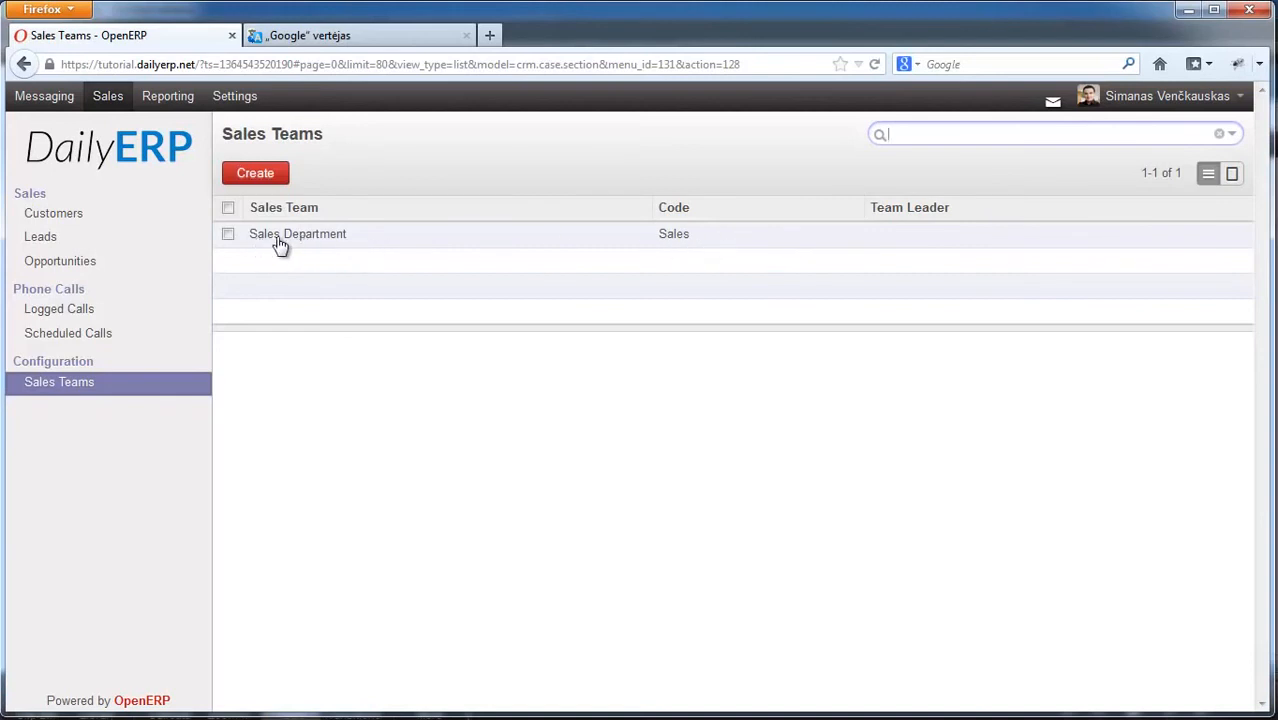
Step: Create sales team 'Direct marketing' with parent Sales Department, leaving Working Time empty
{"action": "left_click", "coordinate": [263, 180]}
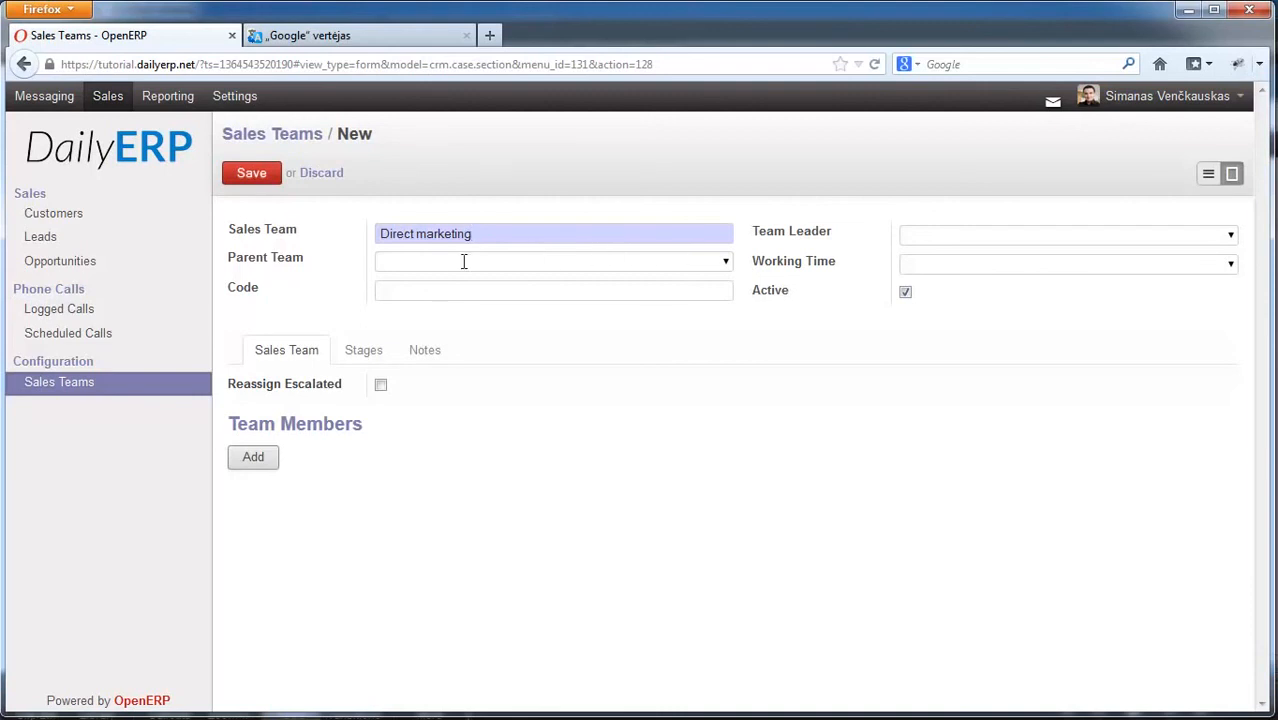
{"action": "left_click", "coordinate": [726, 264]}
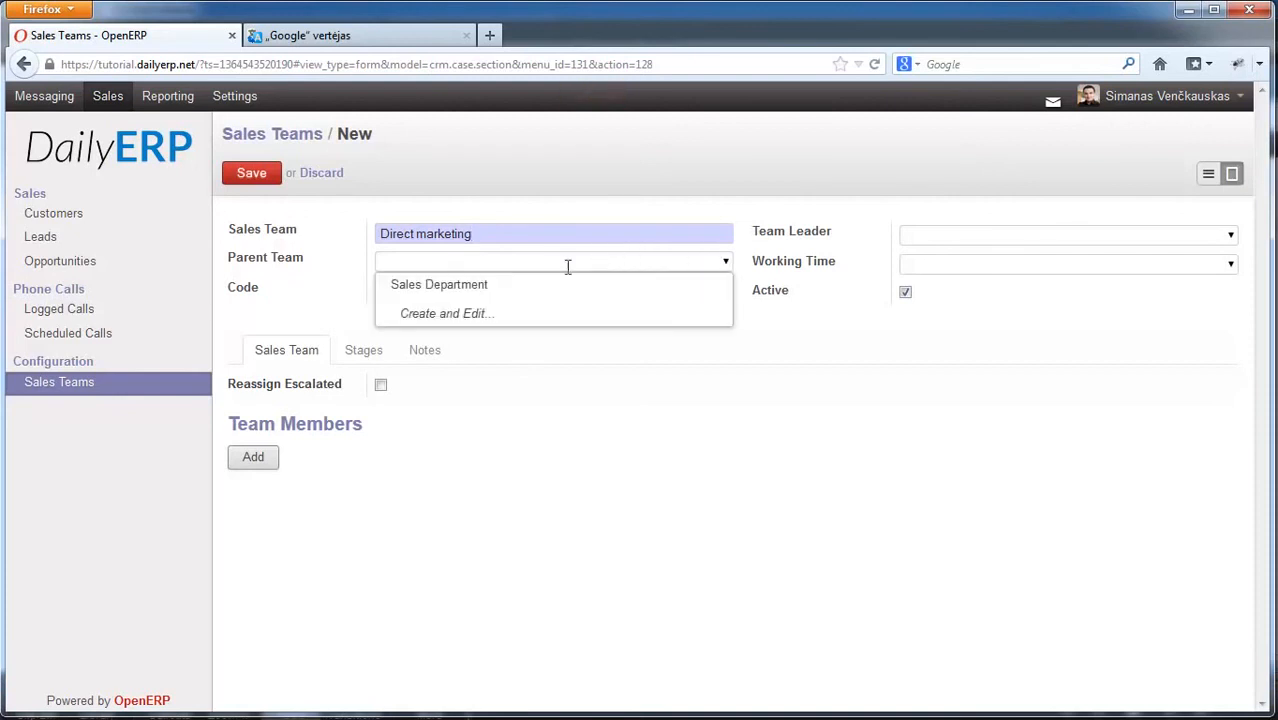
{"action": "left_click", "coordinate": [468, 288]}
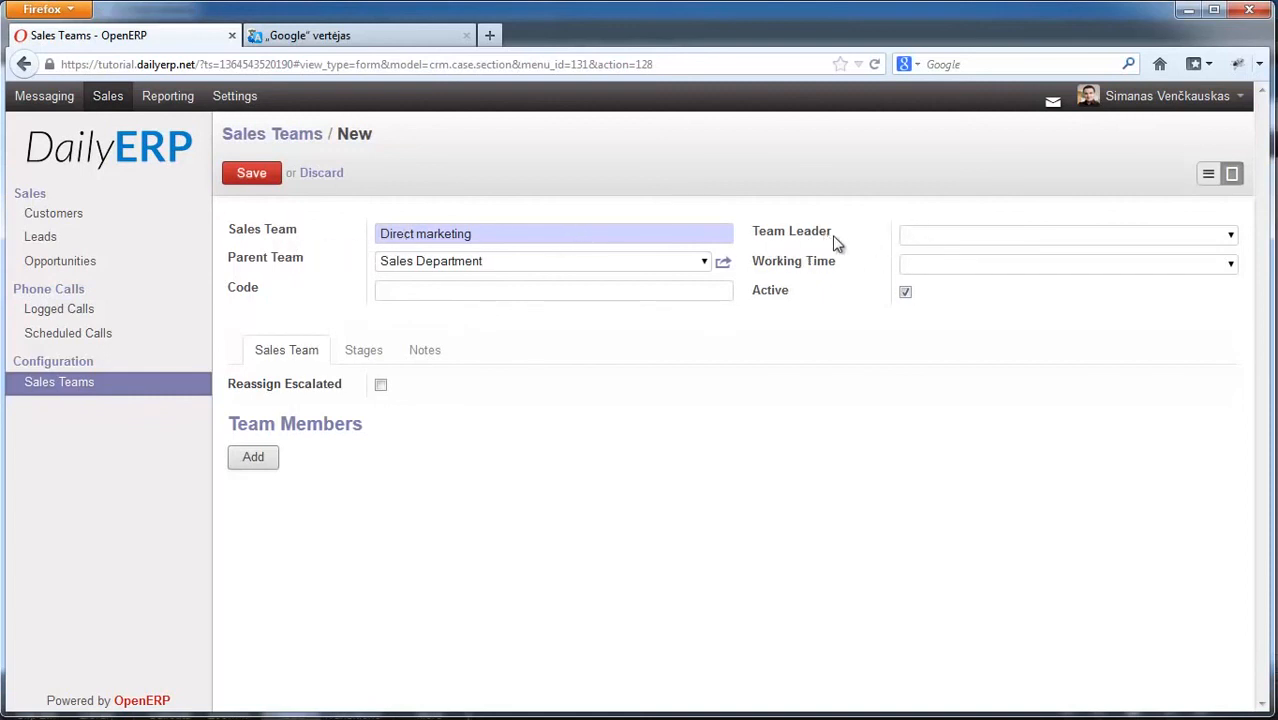
{"action": "left_click", "coordinate": [1231, 263]}
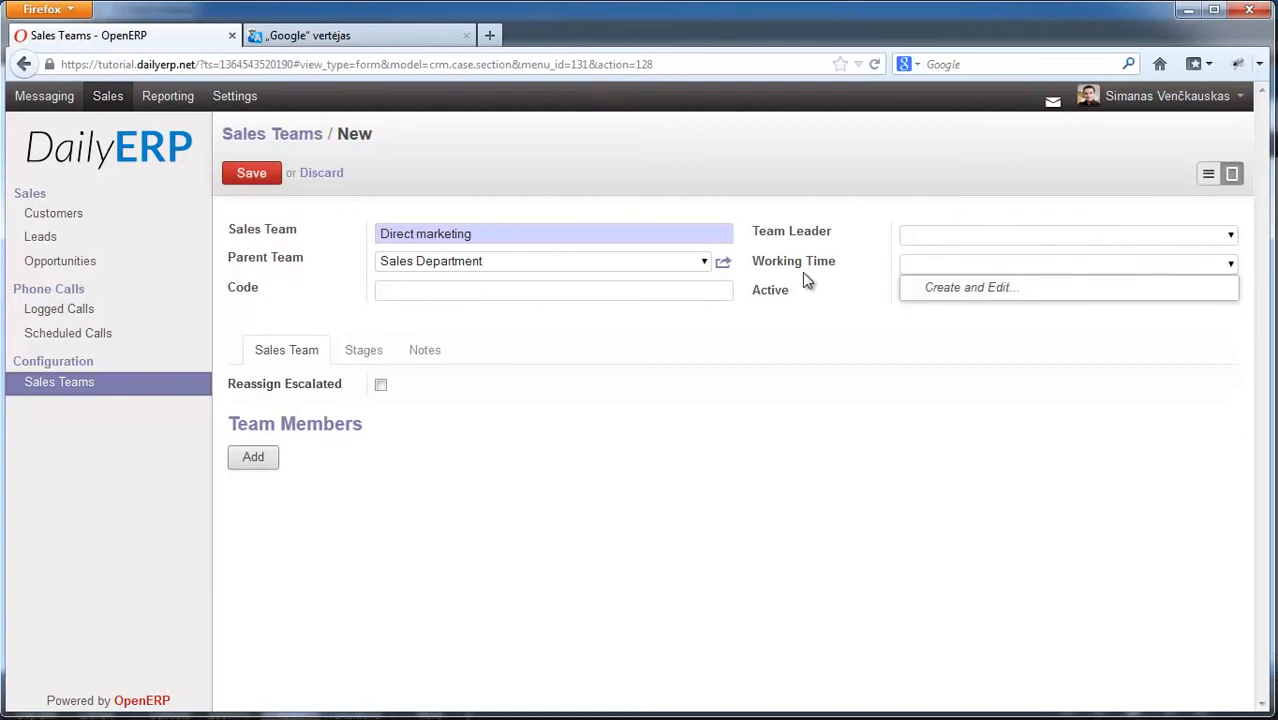
{"action": "left_click", "coordinate": [968, 337]}
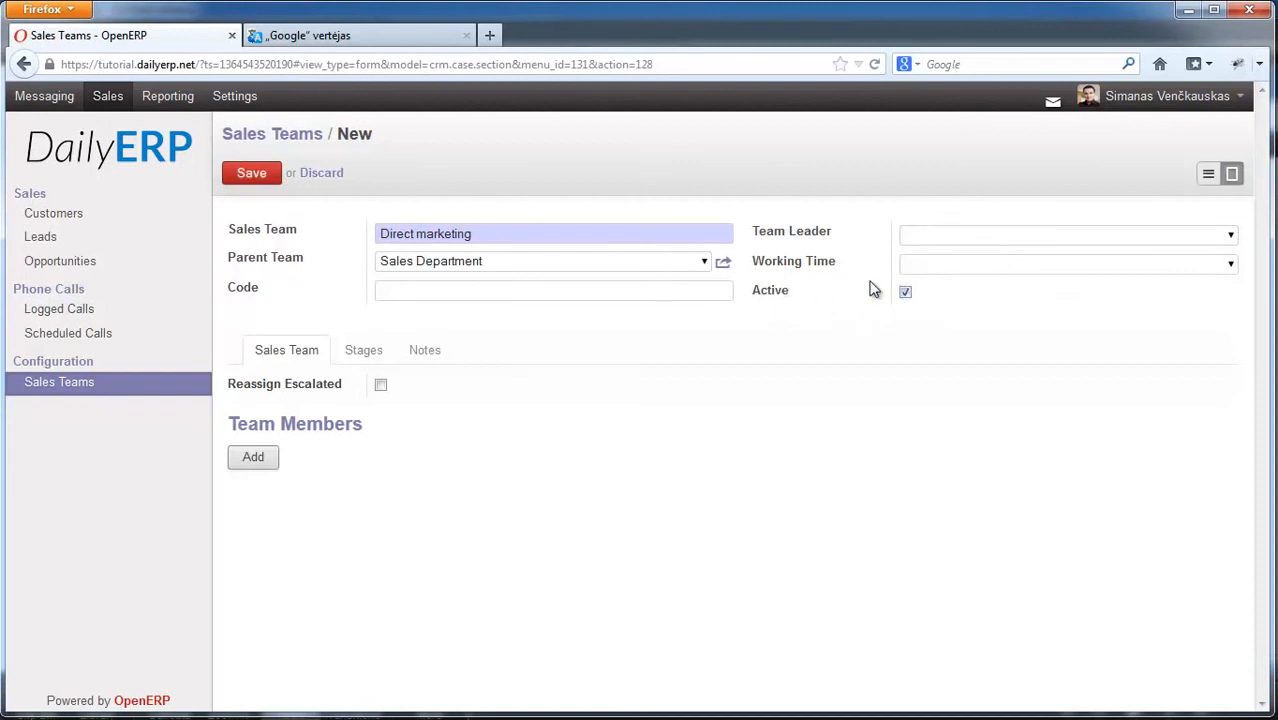
Step: Add the second and third users as members of the Direct marketing team
{"action": "left_click", "coordinate": [262, 459]}
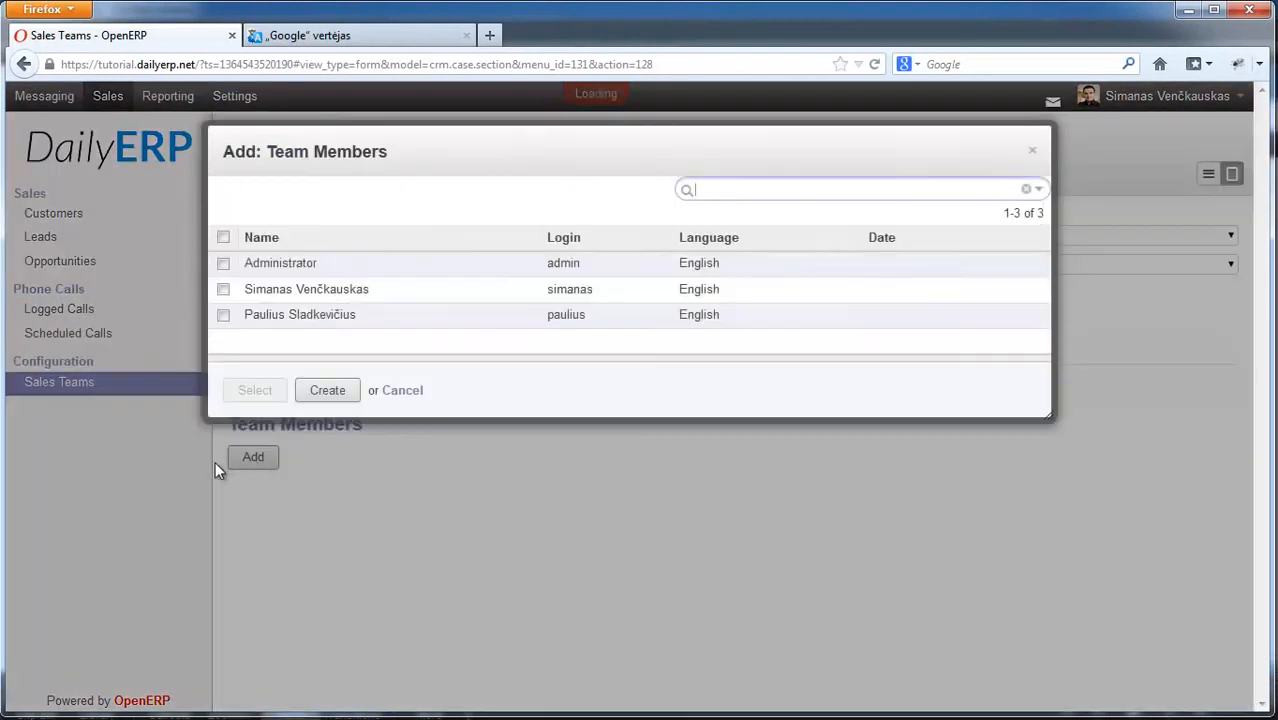
{"action": "left_click", "coordinate": [224, 315]}
{"action": "left_click", "coordinate": [223, 289]}
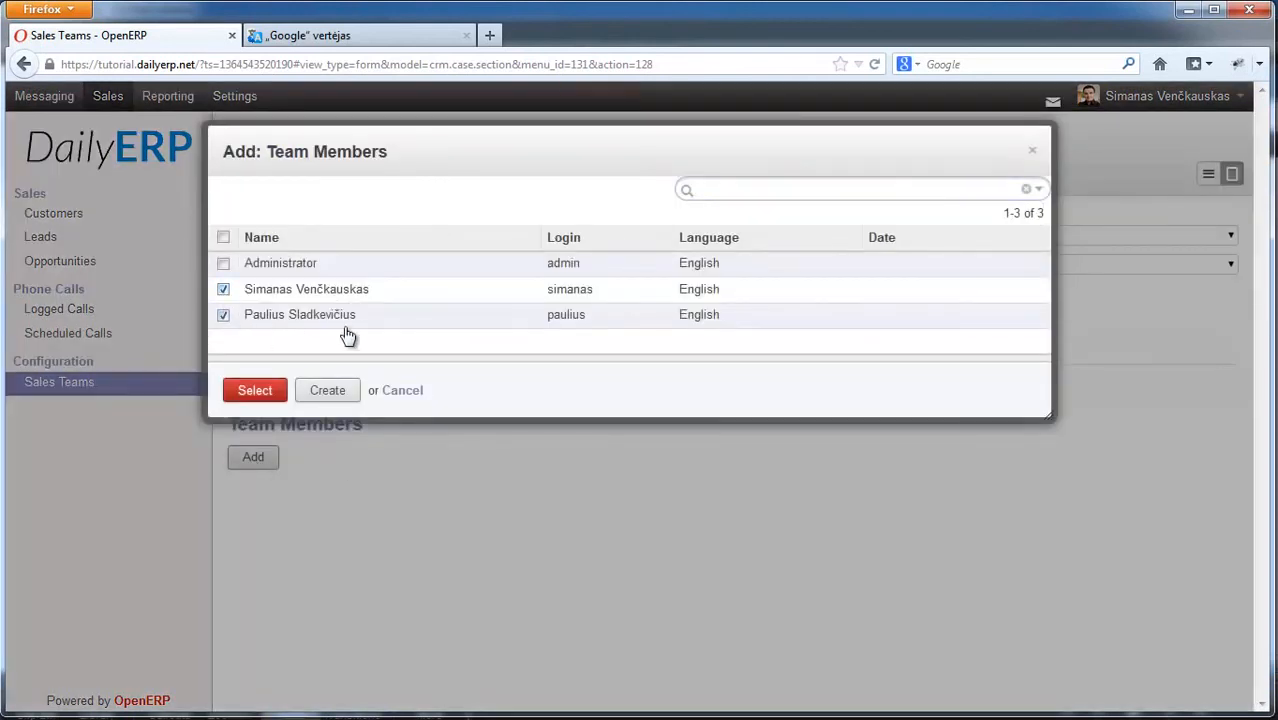
{"action": "left_click", "coordinate": [255, 391]}
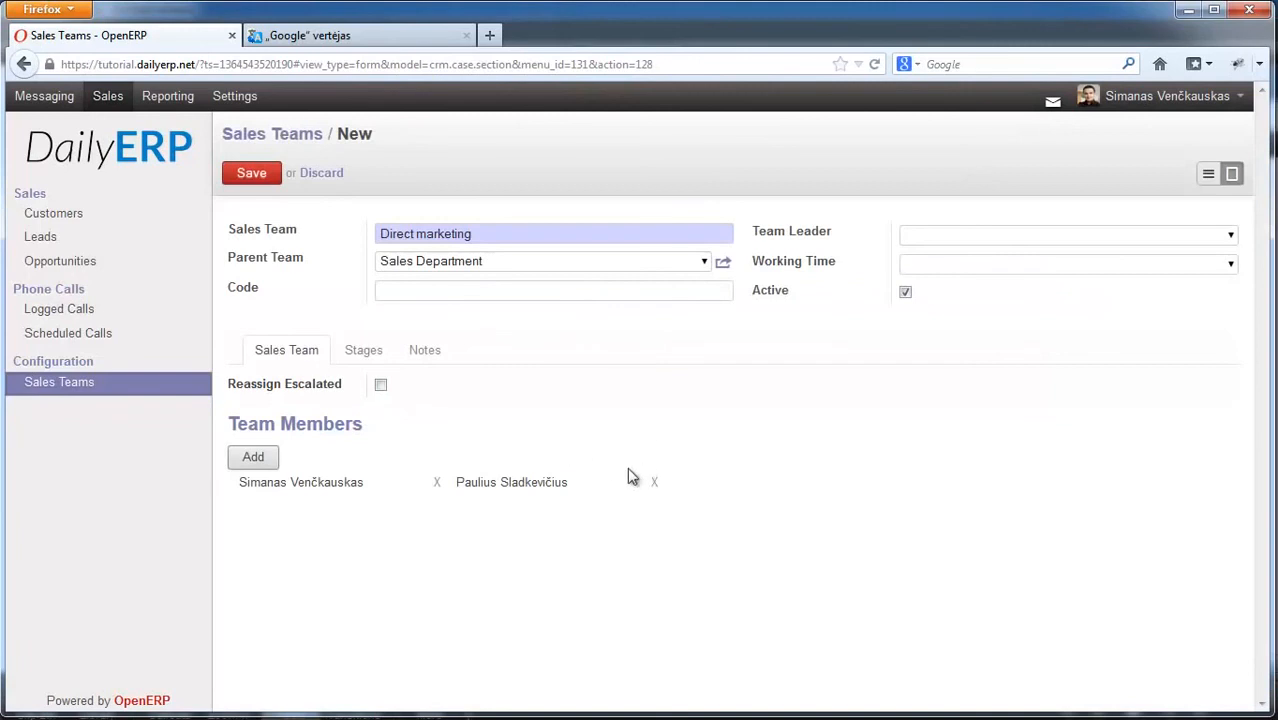
Step: Review the Stages and Notes tabs, save the Direct marketing team, and return to Opportunities
{"action": "left_click", "coordinate": [364, 352]}
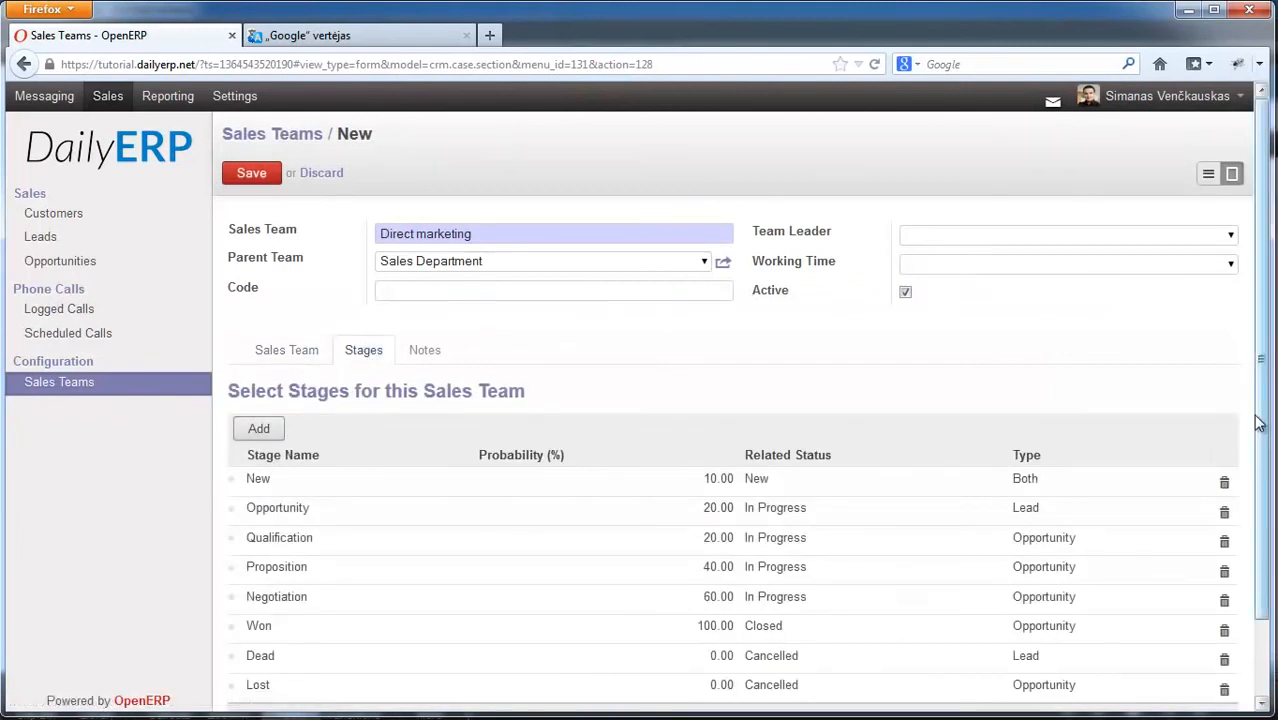
{"action": "scroll", "coordinate": [1180, 500], "scroll_direction": "down", "scroll_amount": 2}
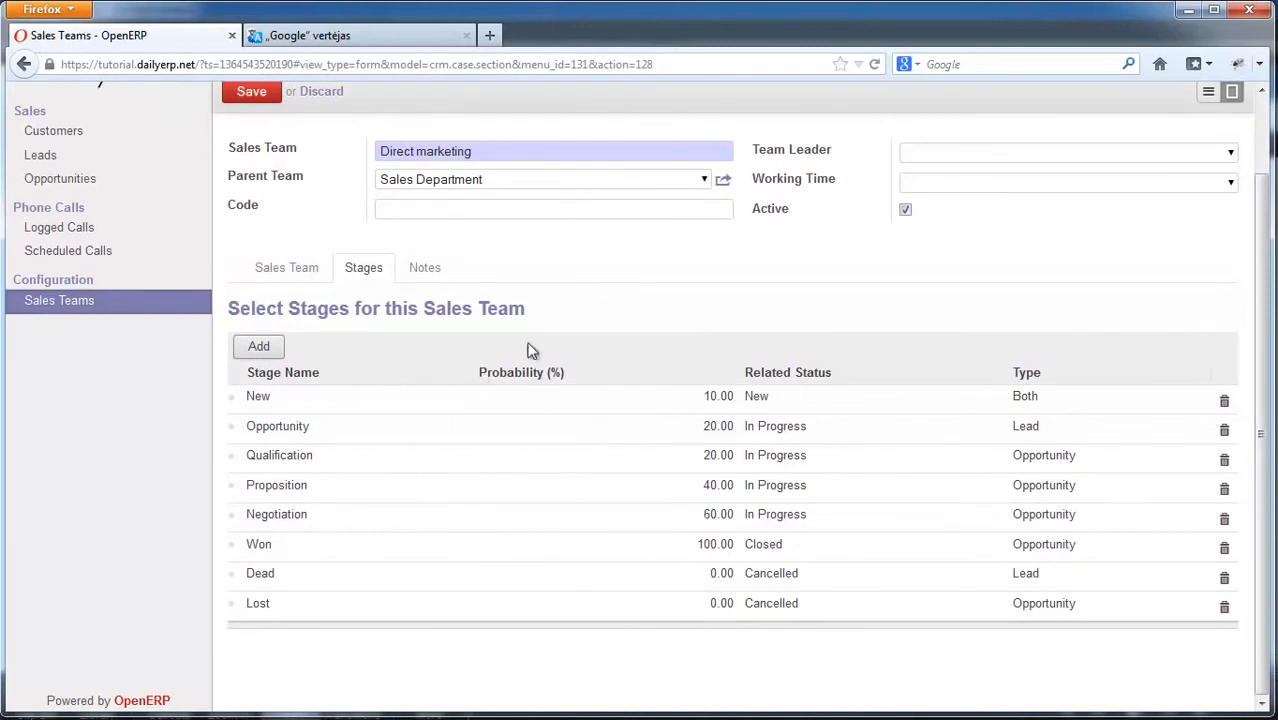
{"action": "scroll", "coordinate": [645, 359], "scroll_direction": "up", "scroll_amount": 2}
{"action": "left_click", "coordinate": [424, 352]}
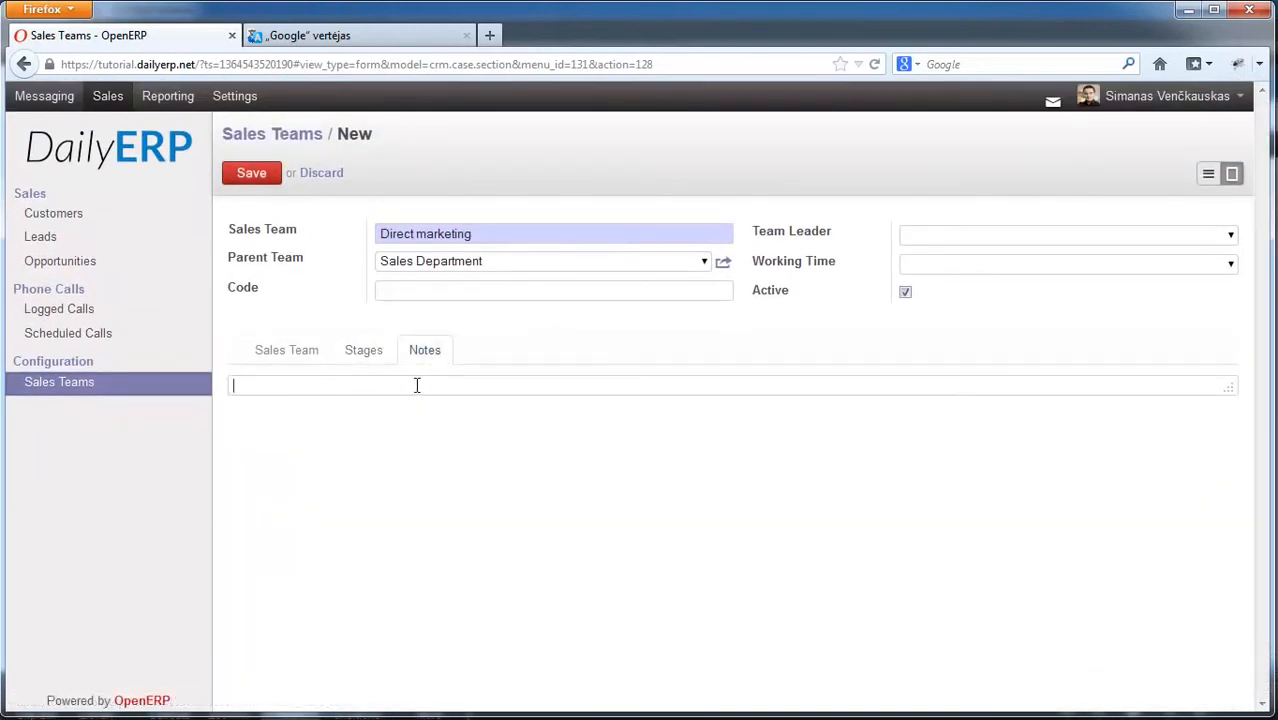
{"action": "left_click", "coordinate": [289, 358]}
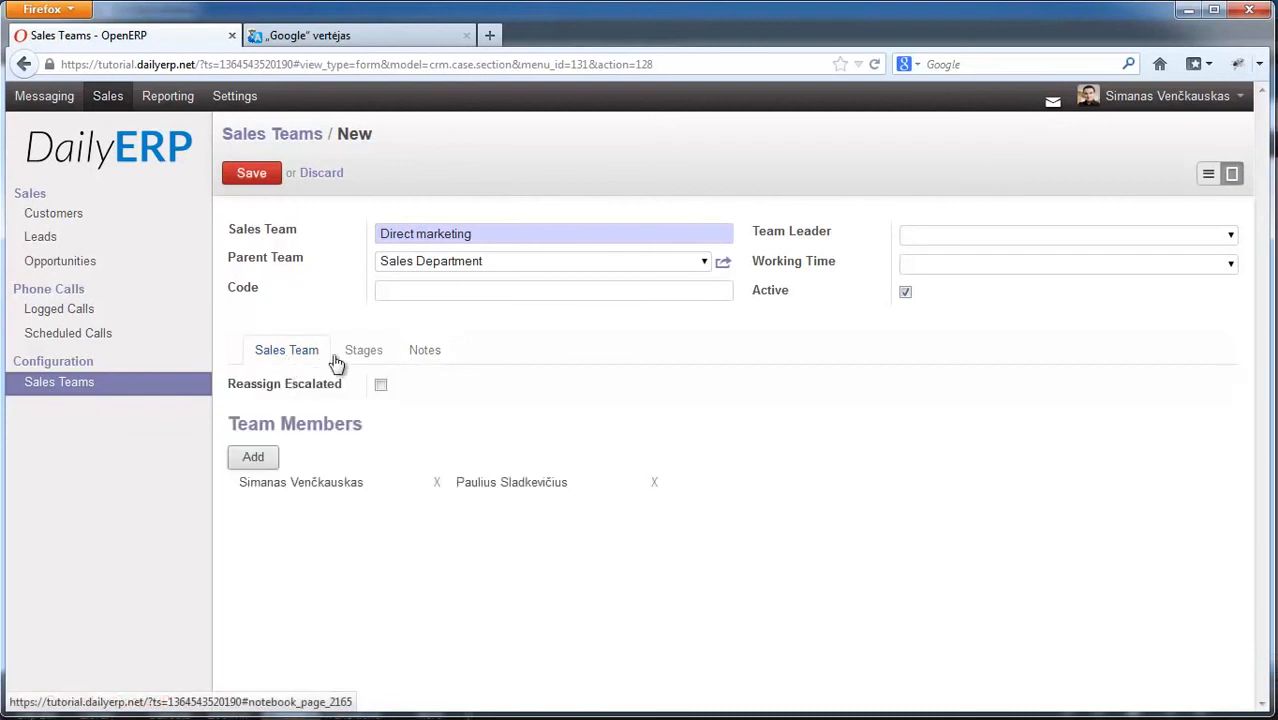
{"action": "left_click", "coordinate": [253, 175]}
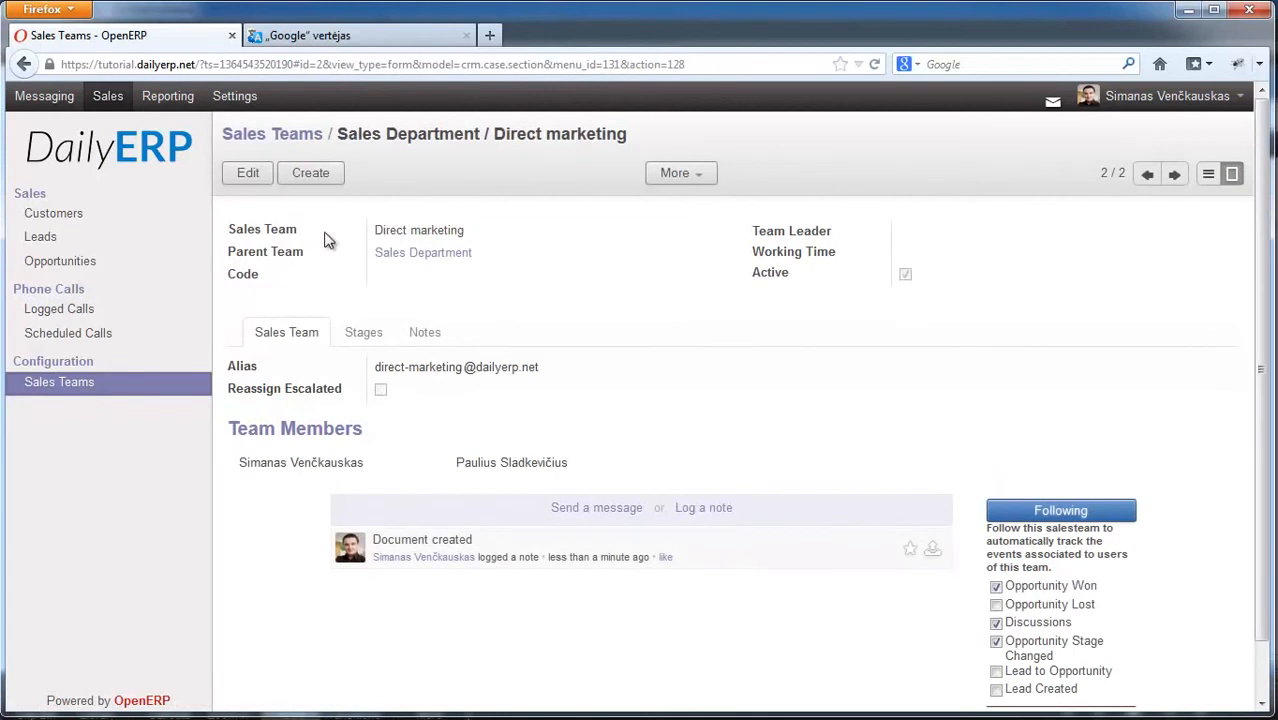
{"action": "left_click", "coordinate": [52, 263]}
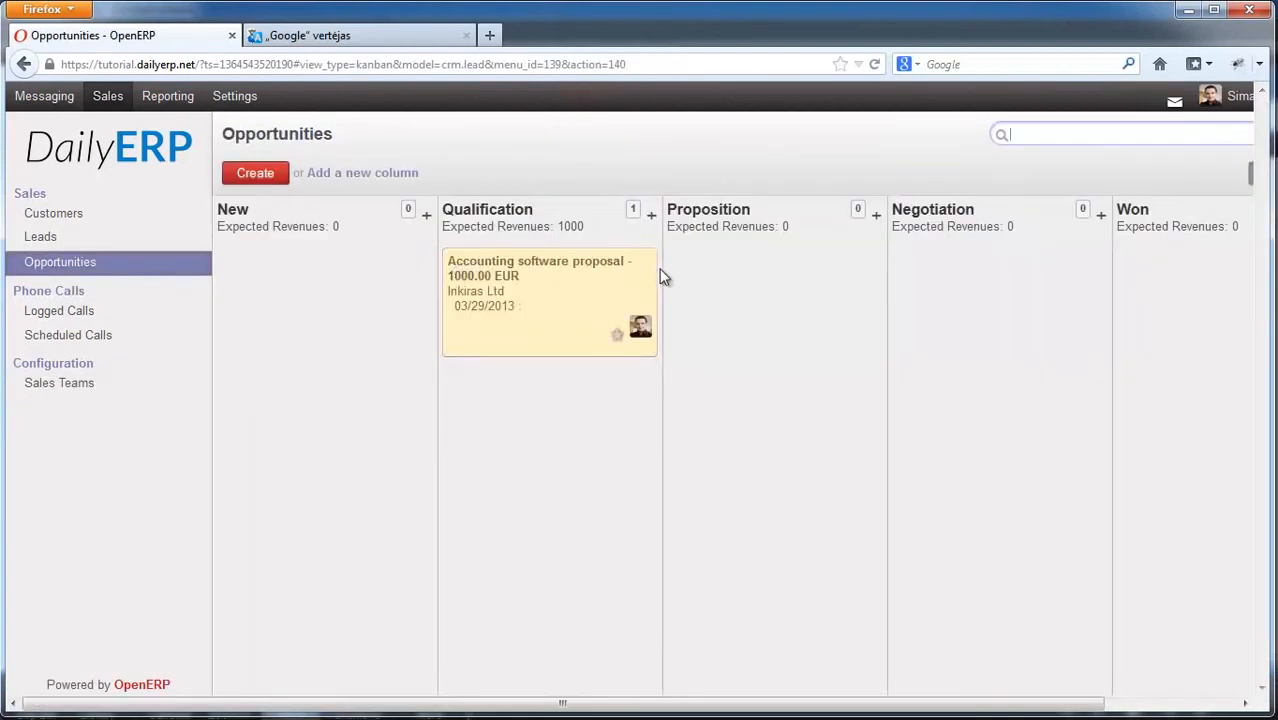
Step: Set the Accounting software proposal's sales team to Sales Department / Direct marketing and save
{"action": "left_click", "coordinate": [643, 273]}
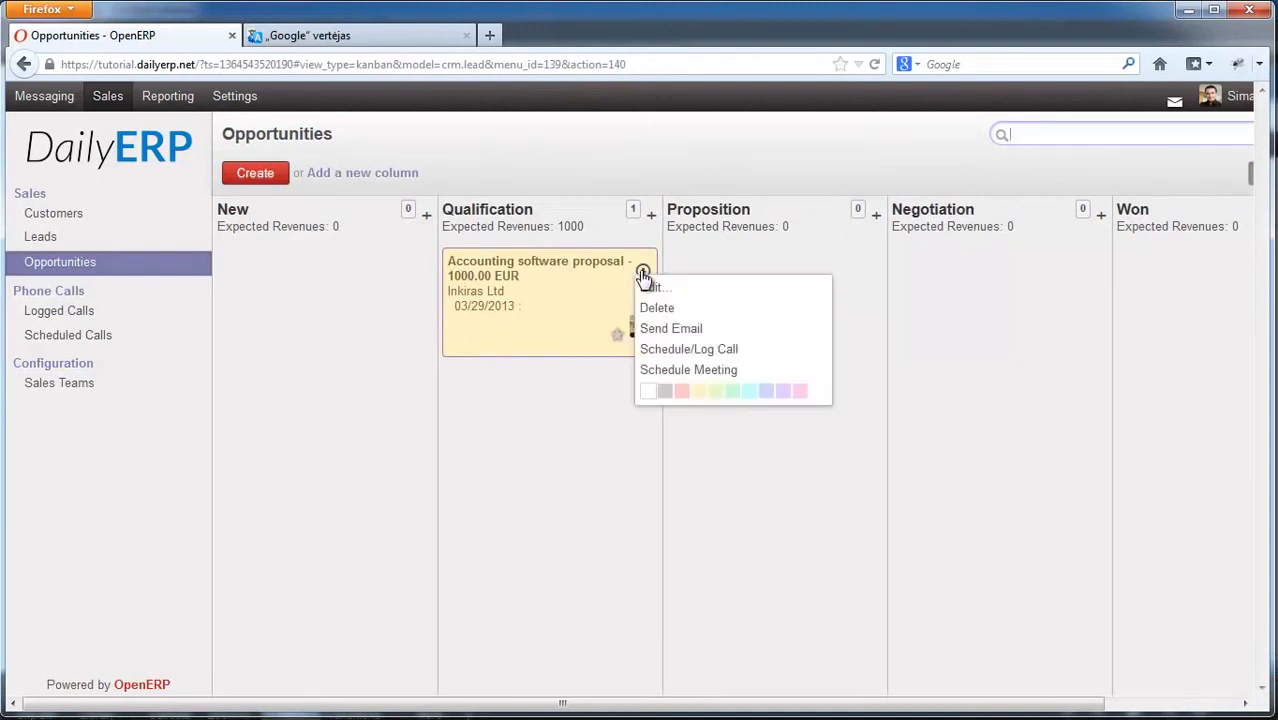
{"action": "left_click", "coordinate": [682, 288]}
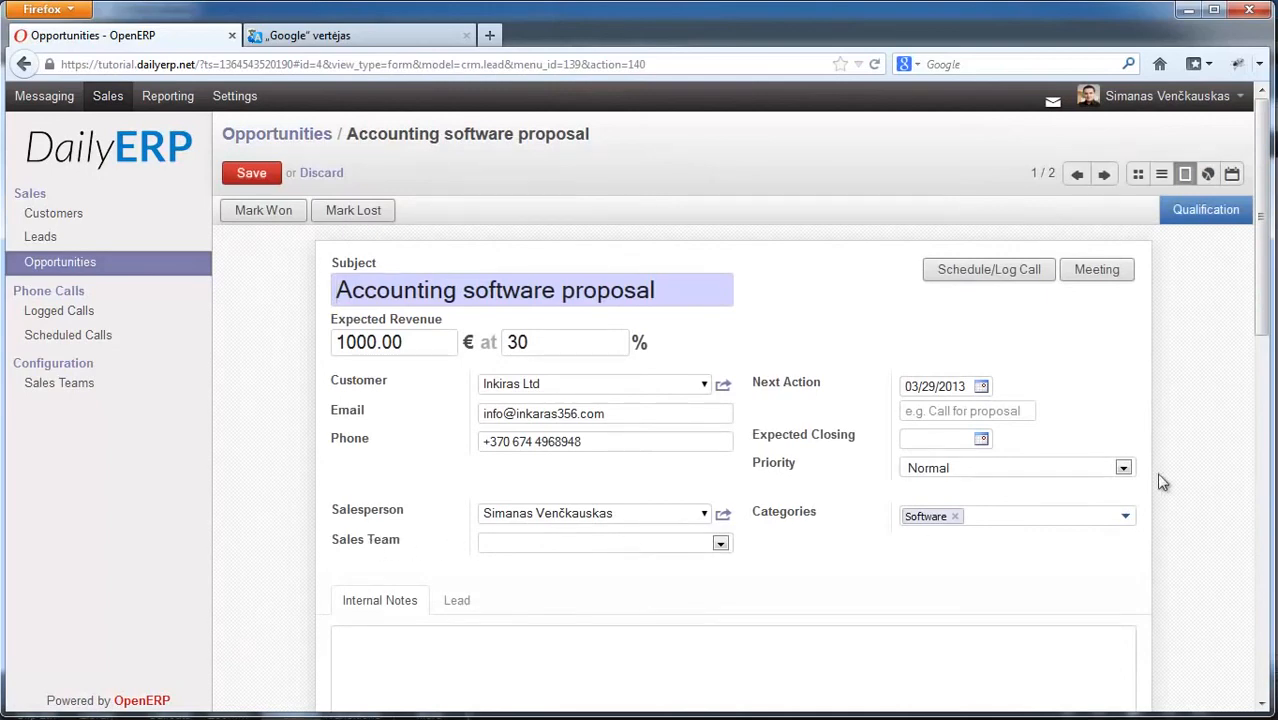
{"action": "scroll", "coordinate": [1268, 303], "scroll_direction": "down", "scroll_amount": 3}
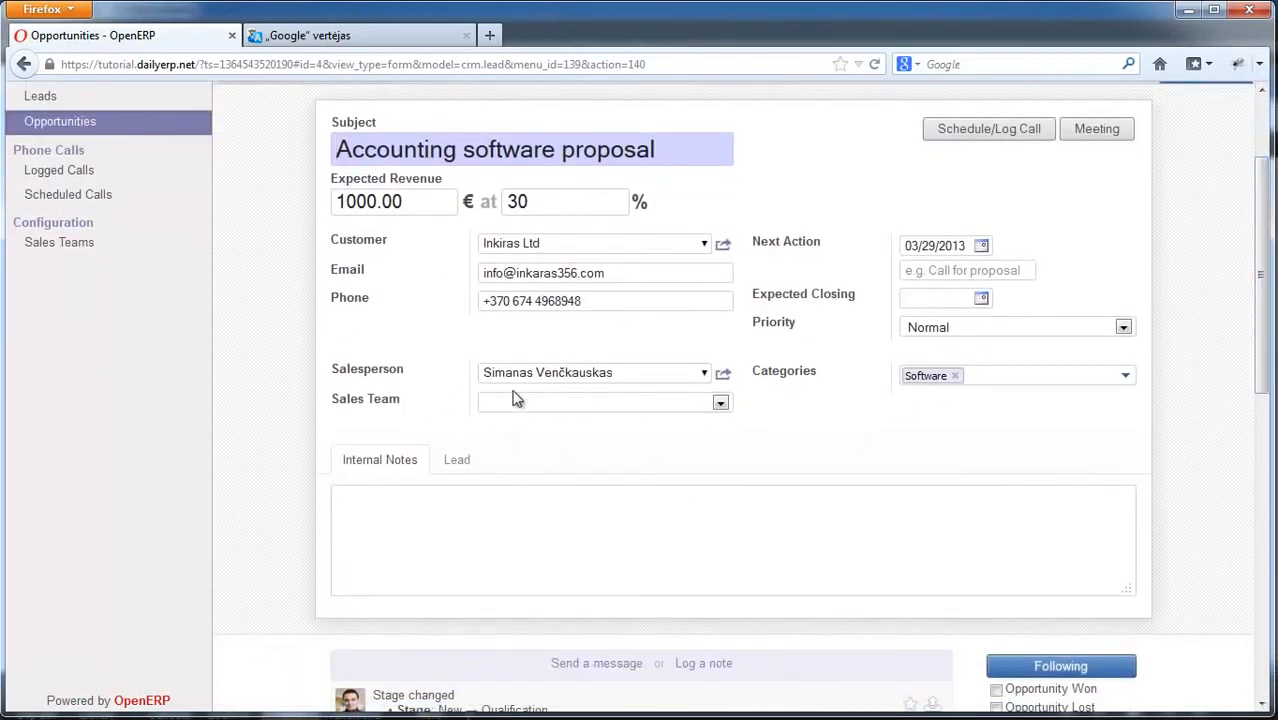
{"action": "left_click", "coordinate": [718, 403]}
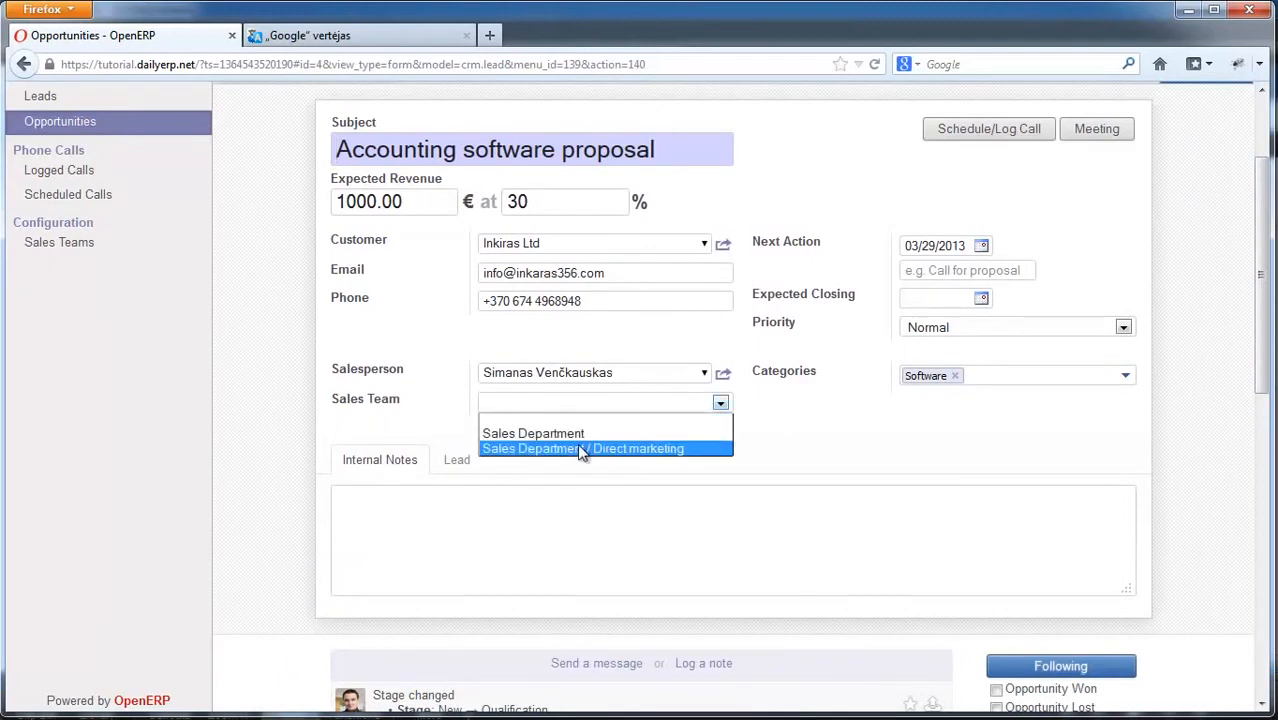
{"action": "left_click", "coordinate": [668, 449]}
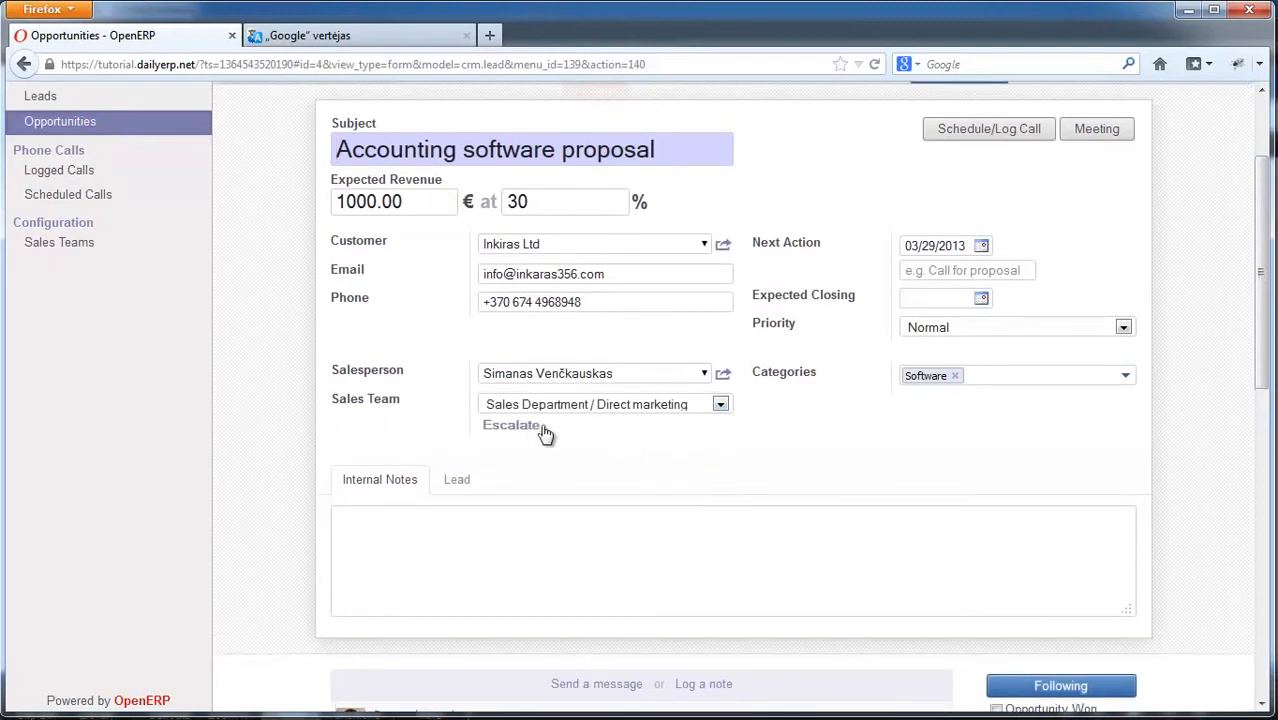
{"action": "scroll", "coordinate": [1263, 352], "scroll_direction": "up", "scroll_amount": 2}
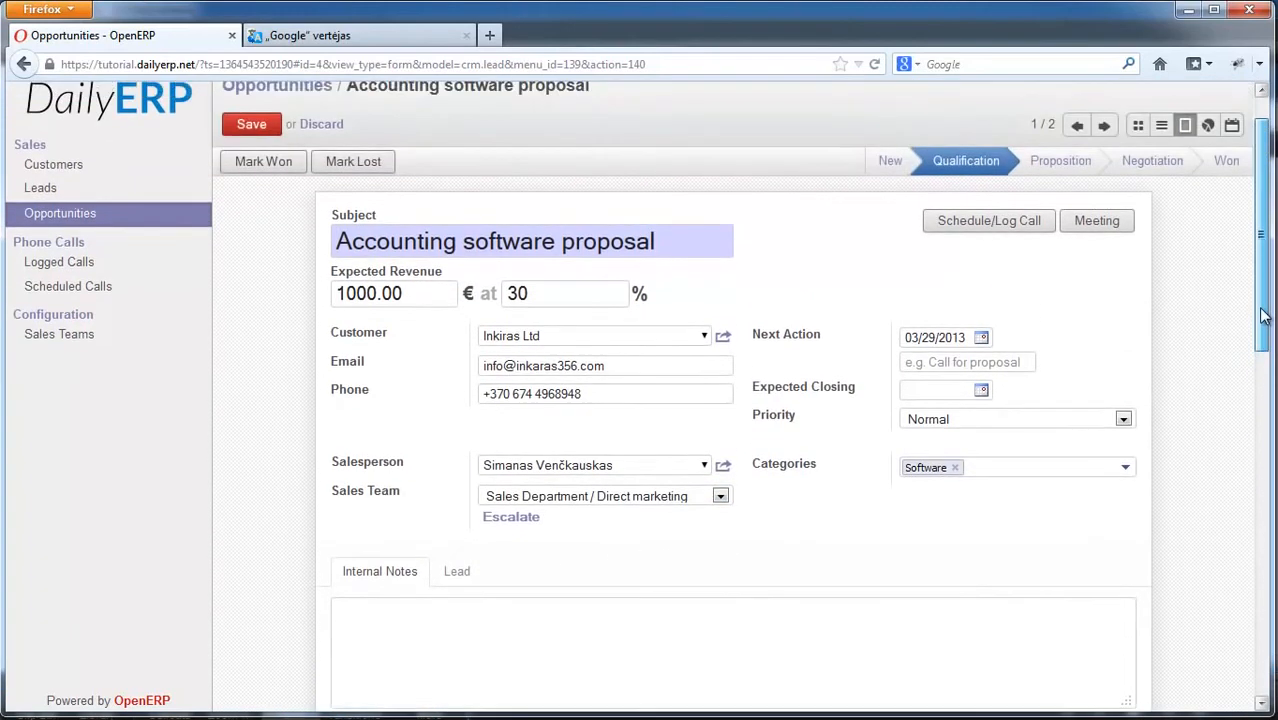
{"action": "left_click", "coordinate": [251, 124]}
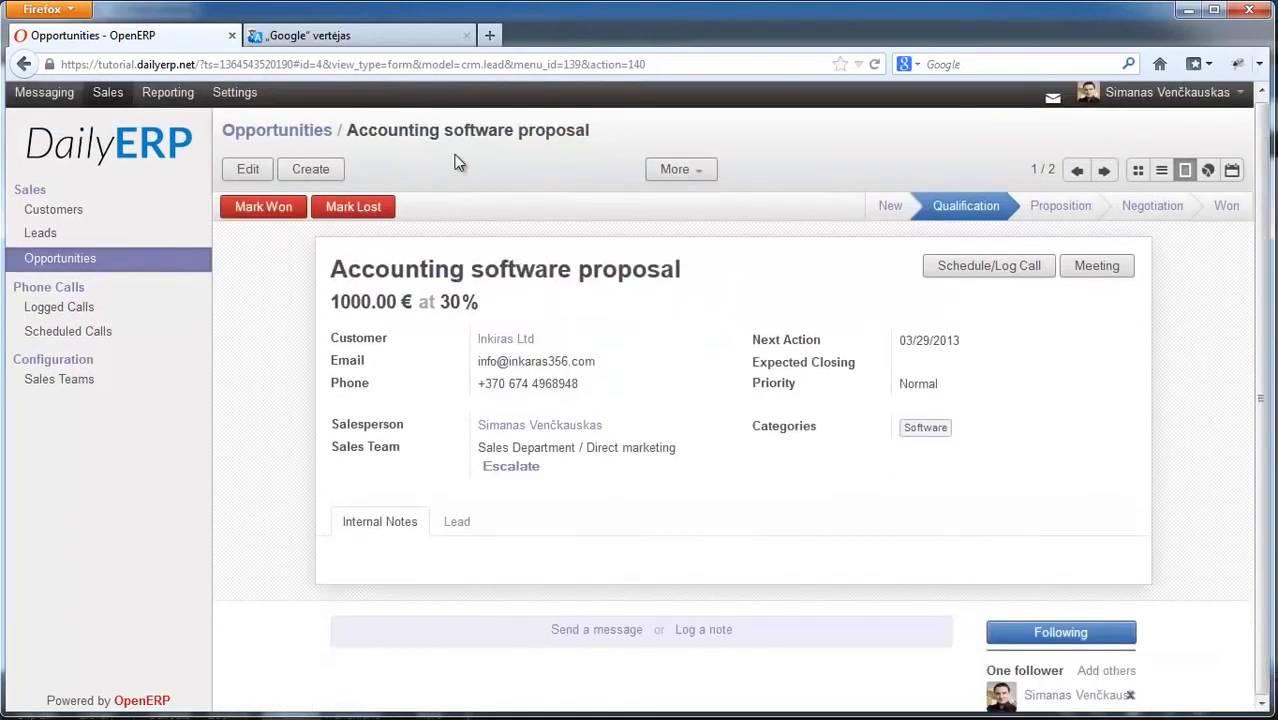
{"action": "scroll", "coordinate": [678, 291], "scroll_direction": "down", "scroll_amount": 2}
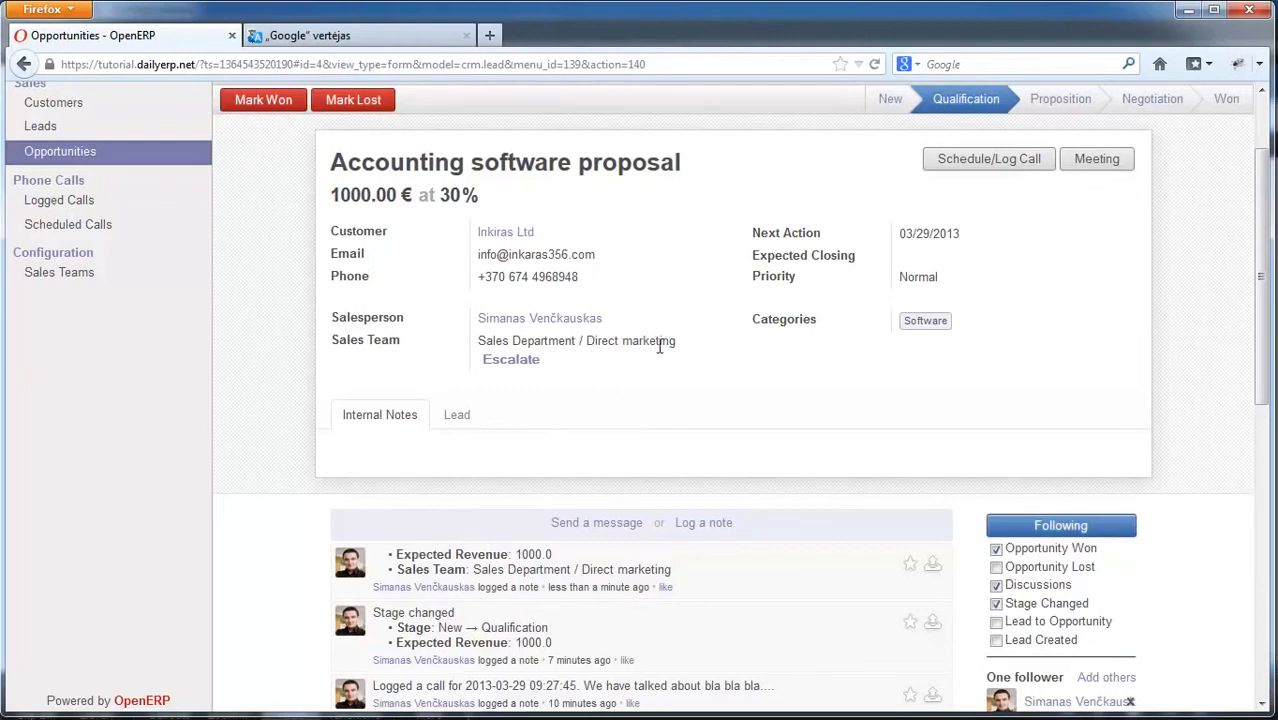
{"action": "scroll", "coordinate": [700, 390], "scroll_direction": "up", "scroll_amount": 2}
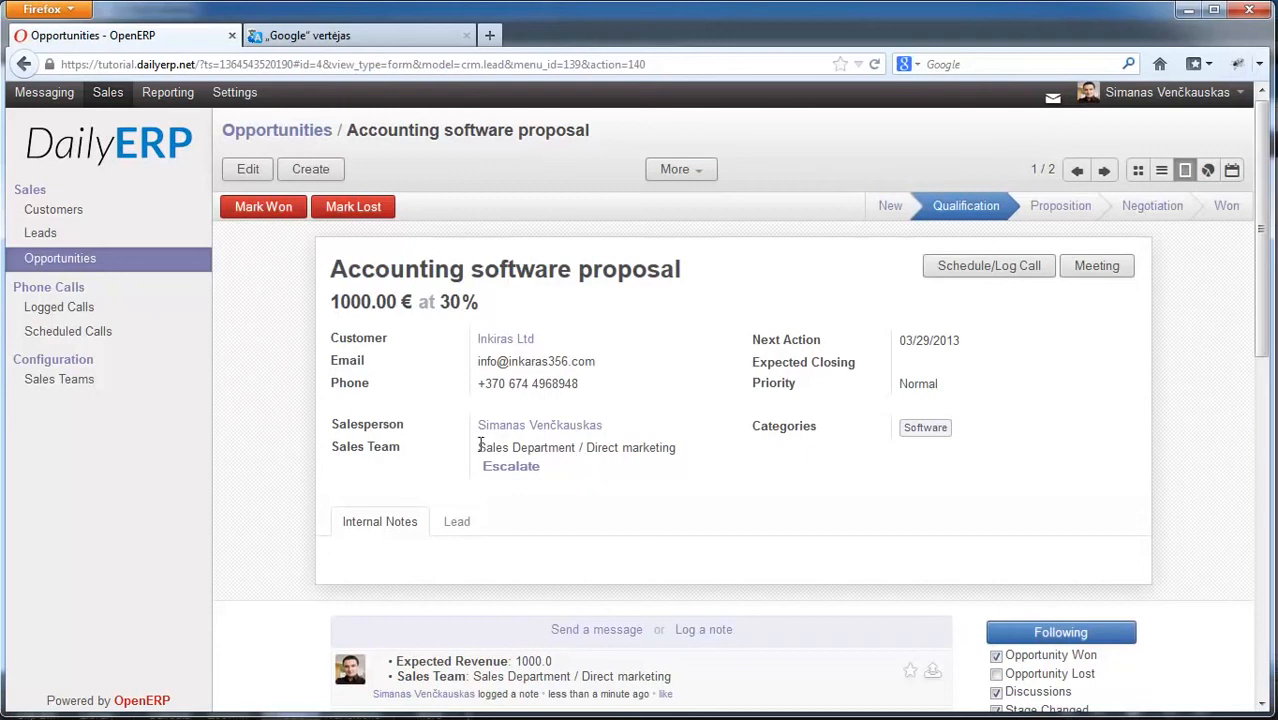
{"action": "left_click_drag", "start_coordinate": [491, 447], "coordinate": [685, 451]}
{"action": "left_click", "coordinate": [673, 449]}
{"action": "left_click_drag", "start_coordinate": [587, 447], "coordinate": [681, 446]}
{"action": "left_click", "coordinate": [582, 448]}
{"action": "mouse_move", "coordinate": [481, 447]}
{"action": "left_mouse_down"}
{"action": "mouse_move", "coordinate": [525, 446]}
{"action": "mouse_move", "coordinate": [480, 447]}
{"action": "left_mouse_up"}
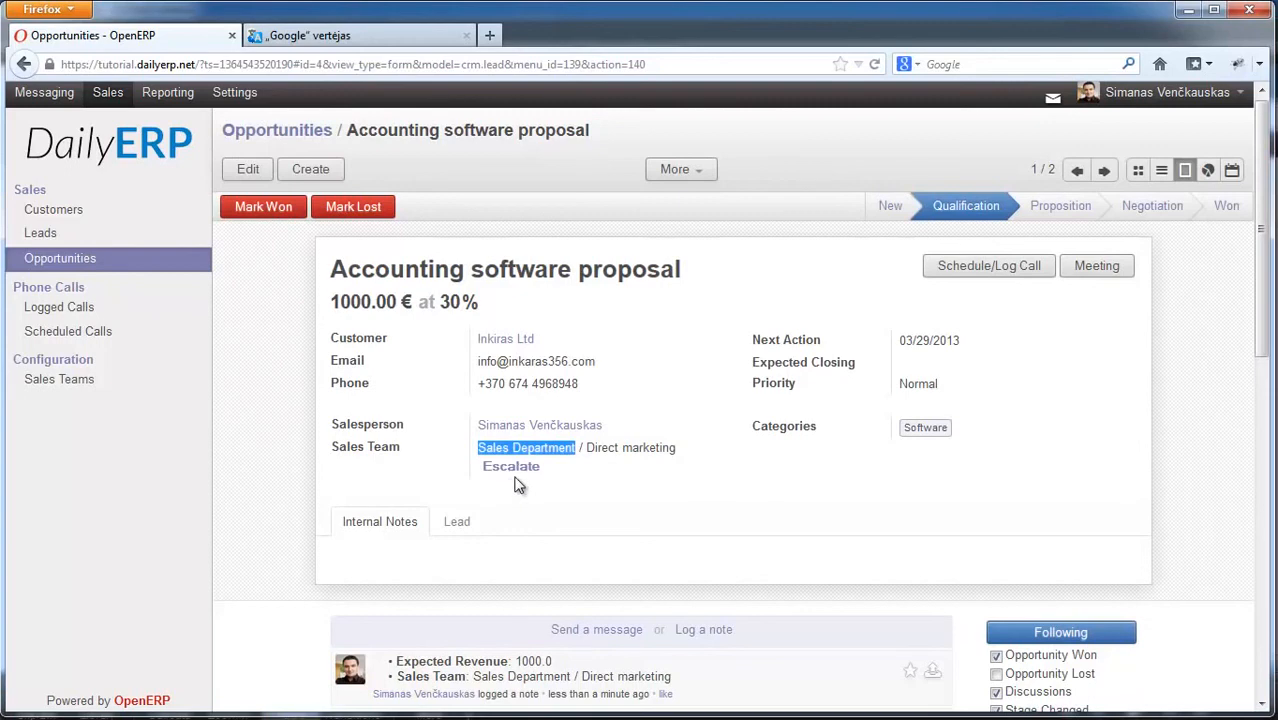
{"action": "left_click", "coordinate": [577, 449]}
{"action": "left_click_drag", "start_coordinate": [576, 448], "coordinate": [522, 443]}
{"action": "left_click", "coordinate": [569, 446]}
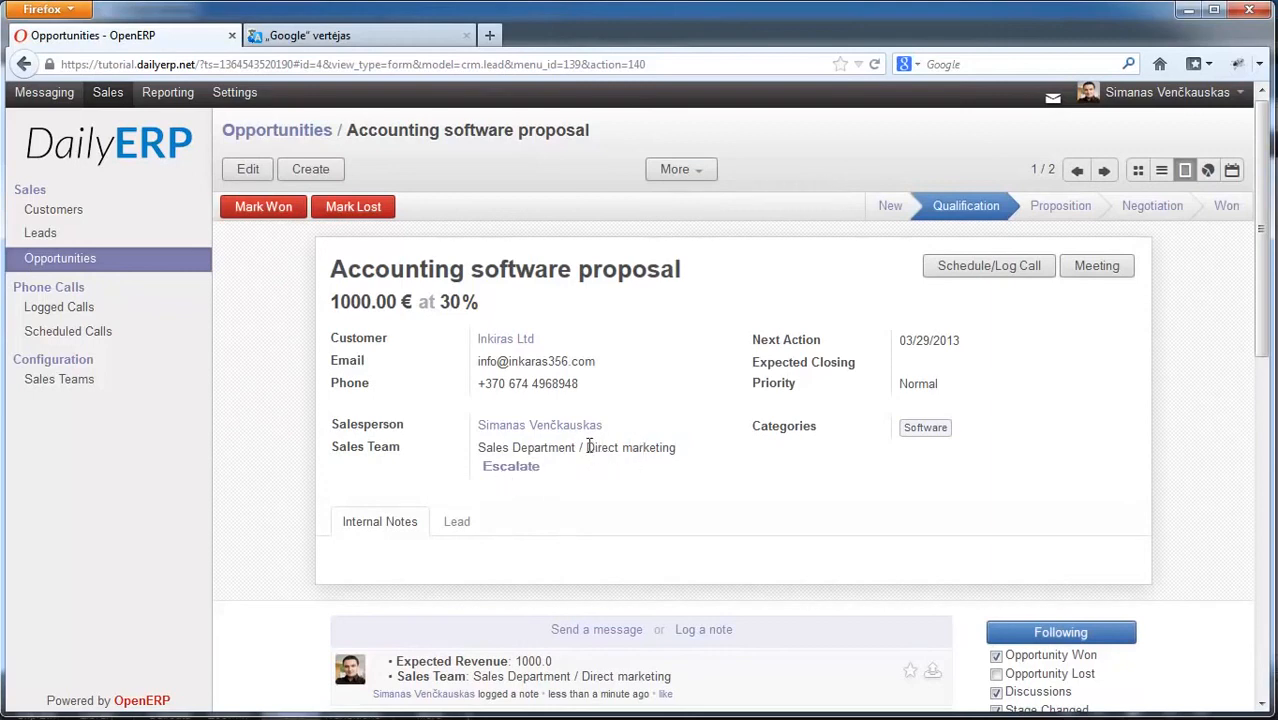
{"action": "left_click_drag", "start_coordinate": [586, 447], "coordinate": [679, 452]}
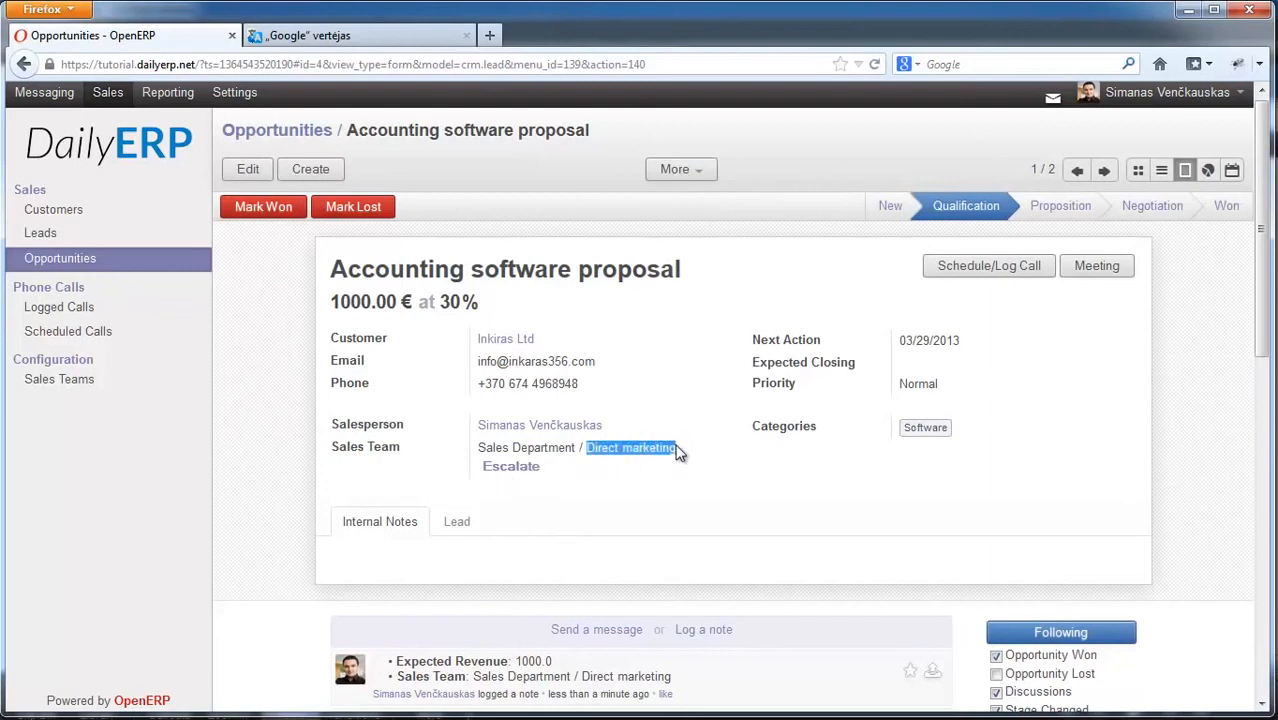
{"action": "left_click", "coordinate": [480, 447]}
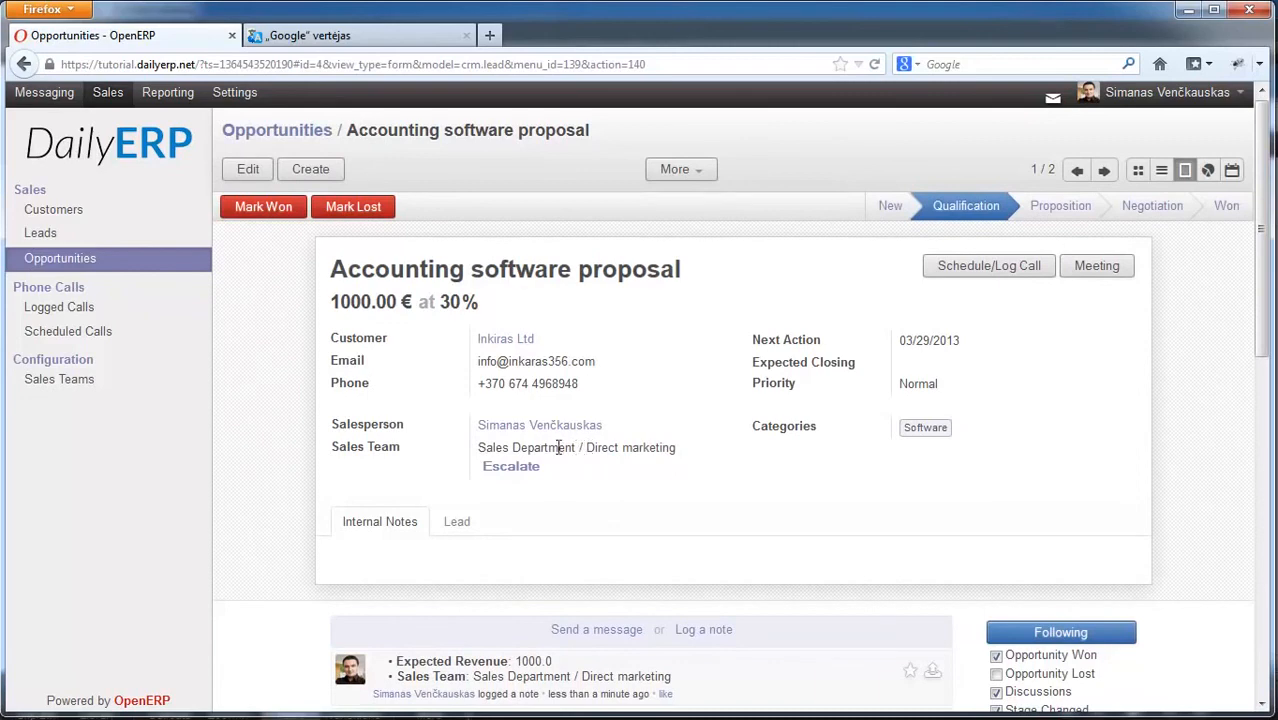
Step: Escalate the opportunity from Direct marketing to Sales Department and check the new team value
{"action": "left_click", "coordinate": [513, 466]}
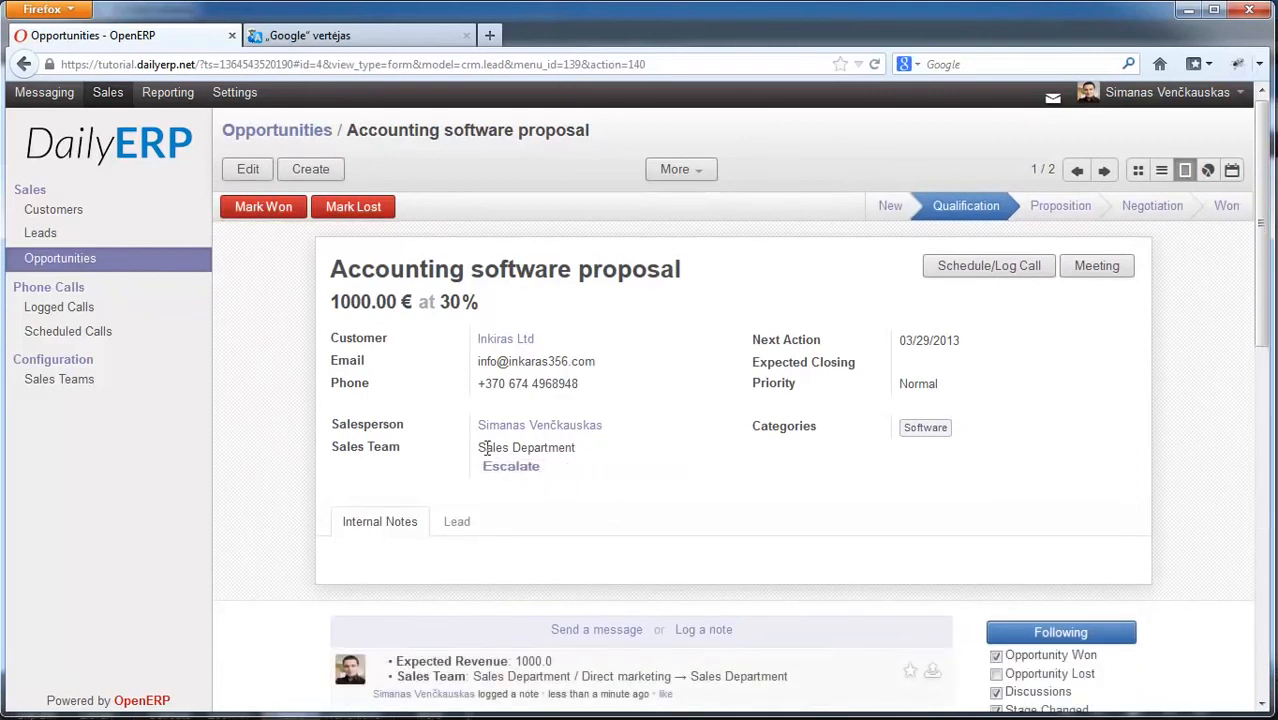
{"action": "left_click_drag", "start_coordinate": [484, 447], "coordinate": [585, 455]}
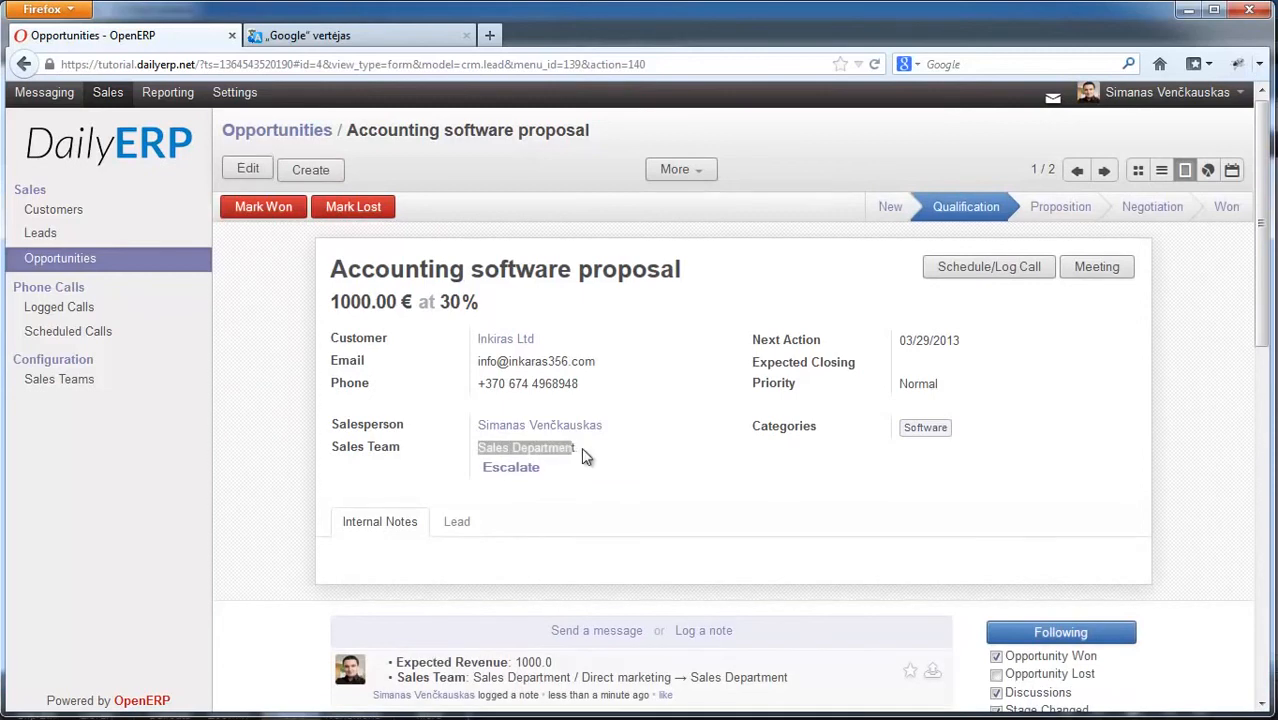
{"action": "left_click", "coordinate": [581, 449]}
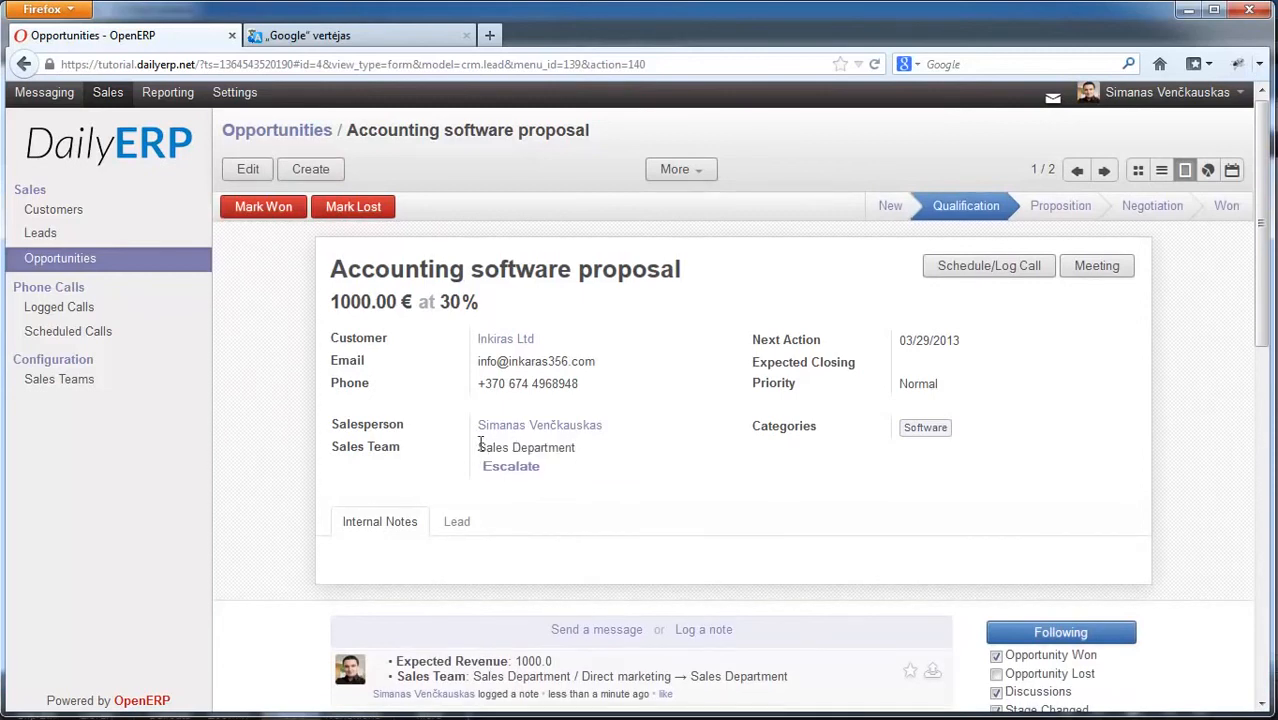
{"action": "left_click_drag", "start_coordinate": [480, 447], "coordinate": [576, 449]}
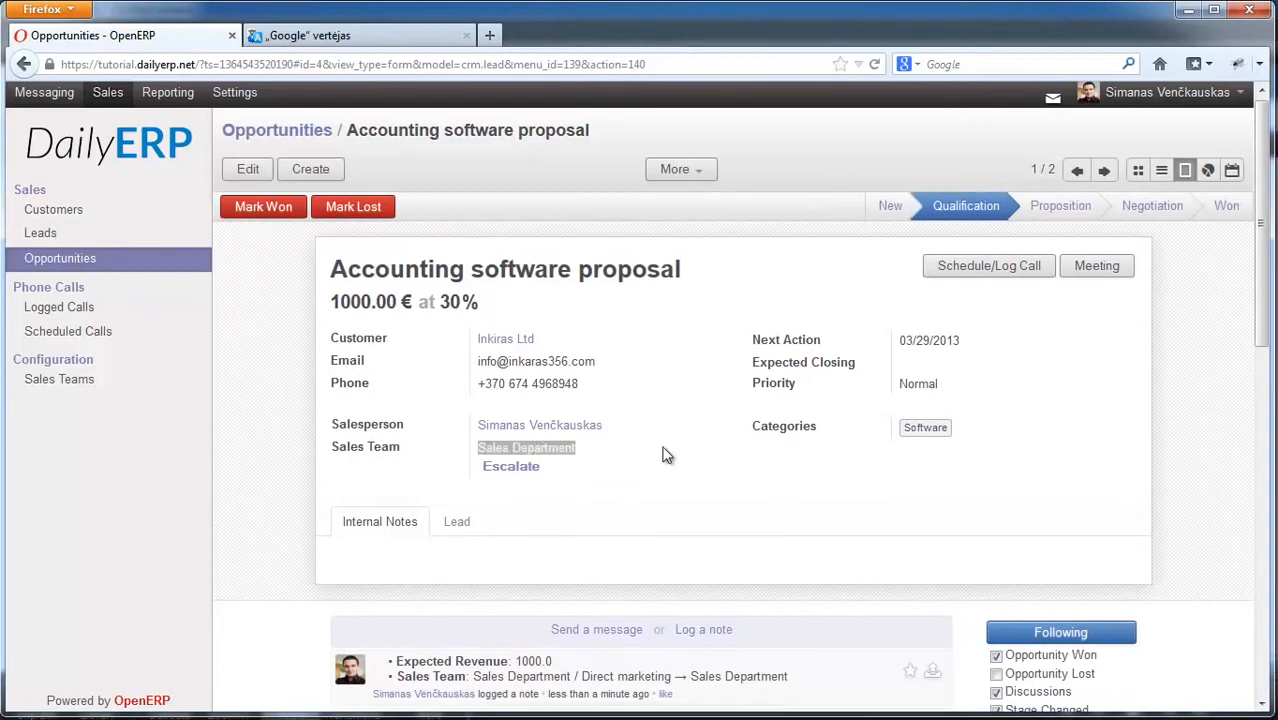
{"action": "left_click", "coordinate": [603, 469]}
{"action": "scroll", "coordinate": [603, 469], "scroll_direction": "up", "scroll_amount": 1}
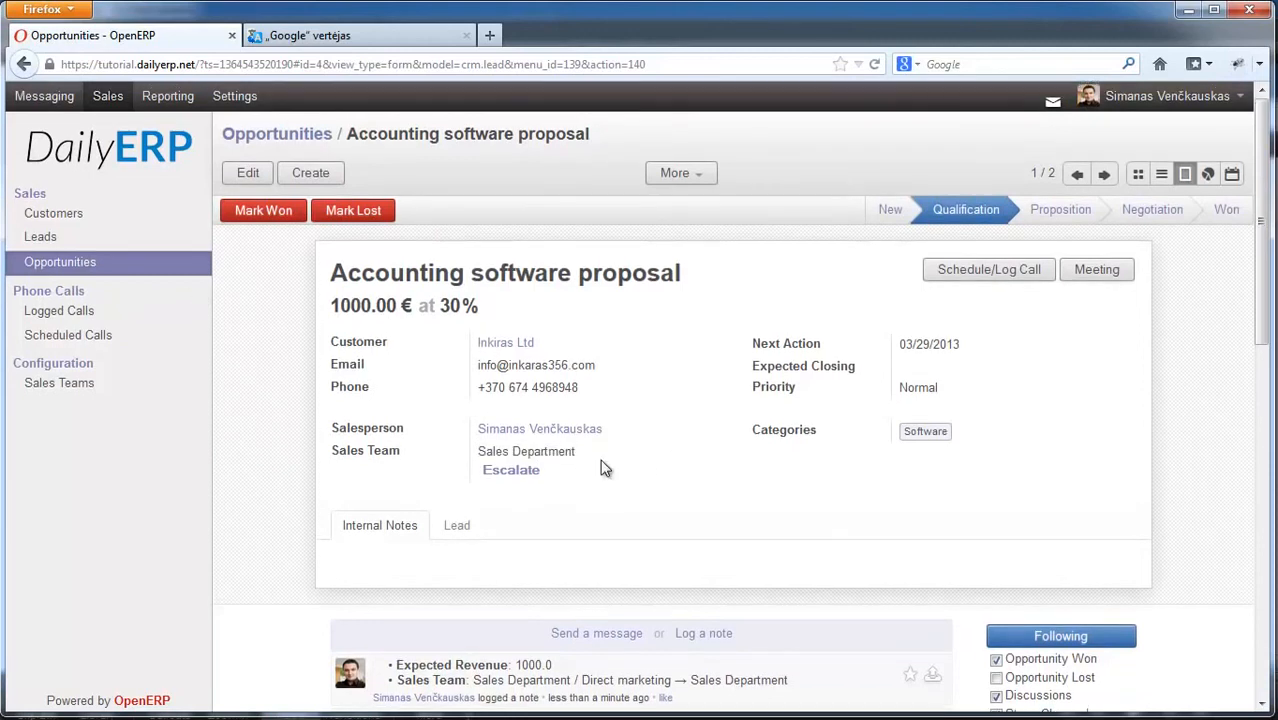